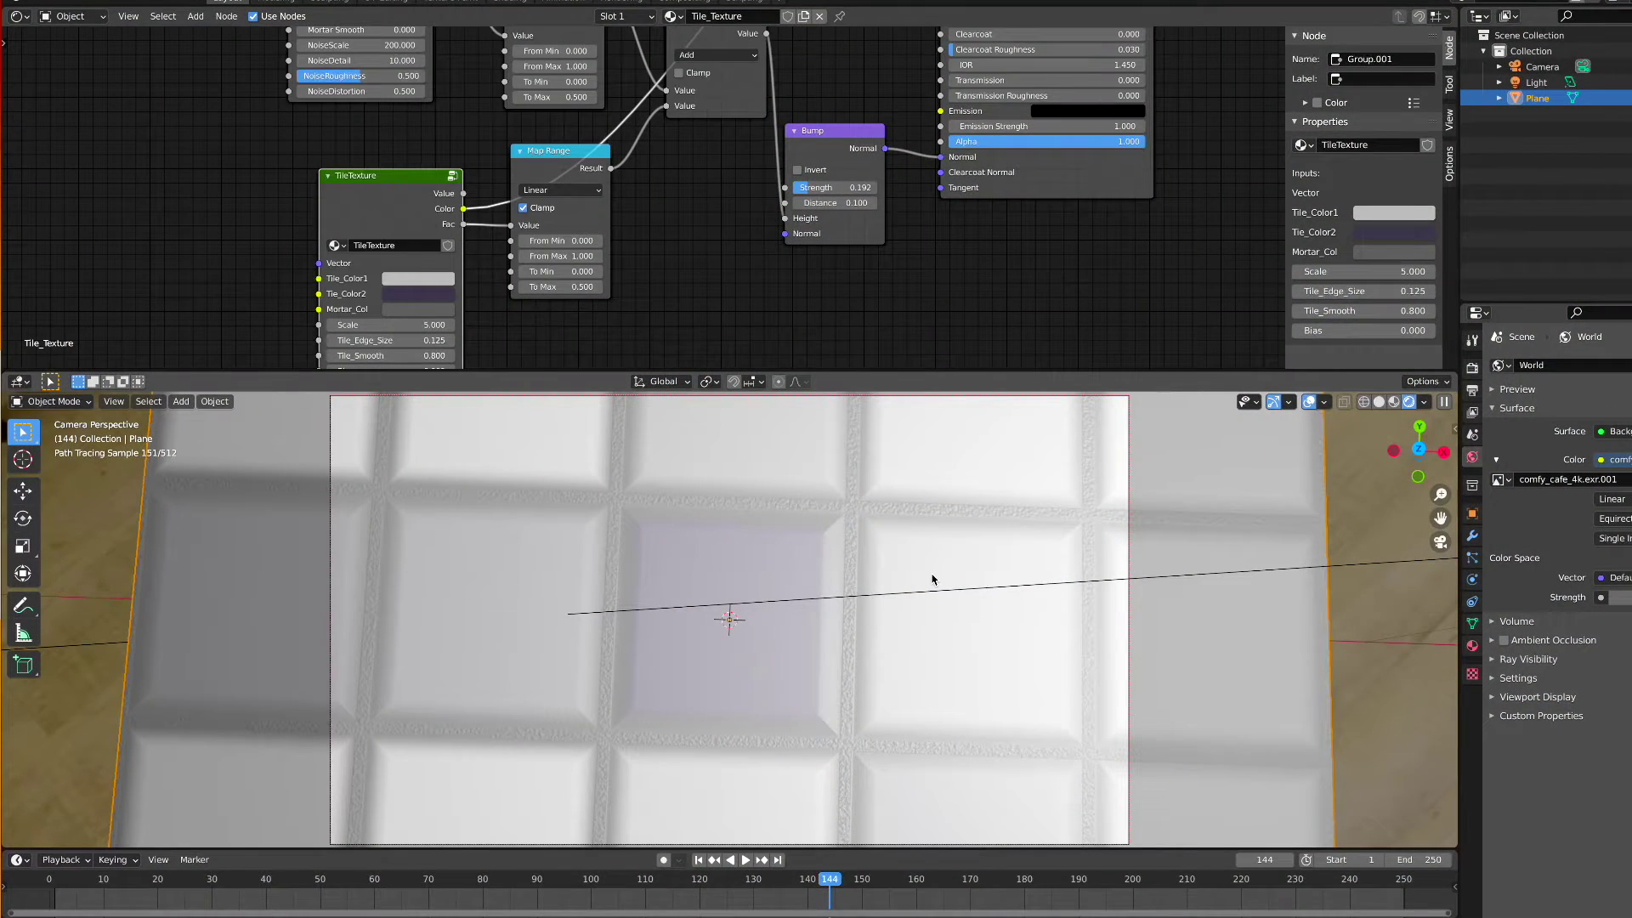
Select the MortarTexture node and move it slightly up and away from its original spot
ctrl+scroll(757, 204, up, 3)
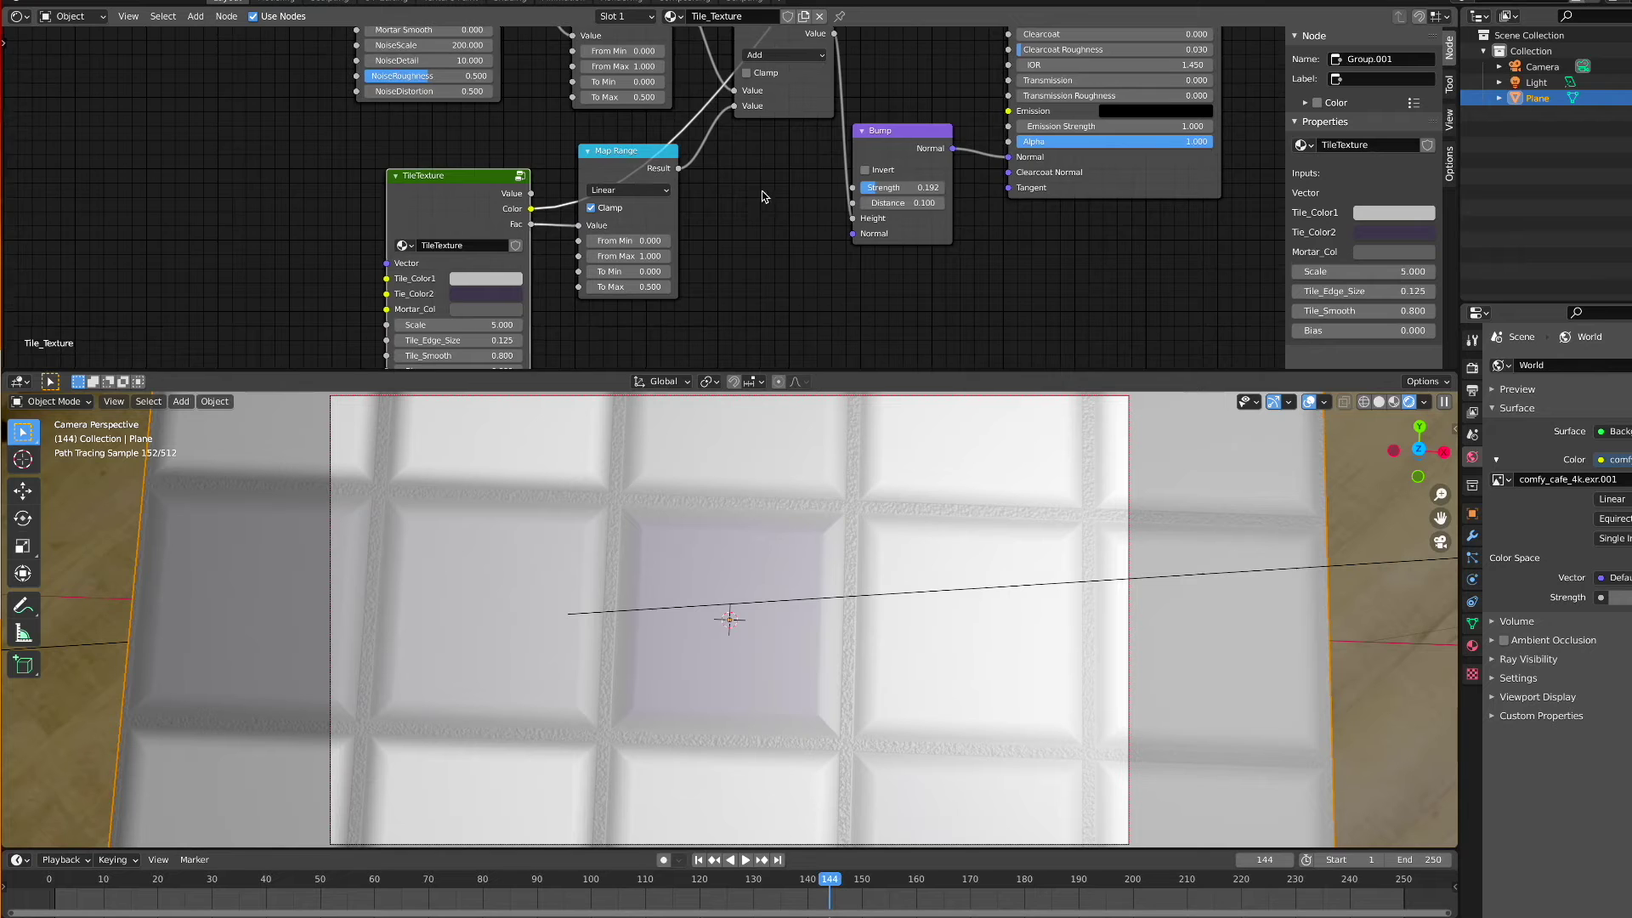
ctrl+scroll(765, 194, up, 3)
shift+scroll(799, 201, up, 5)
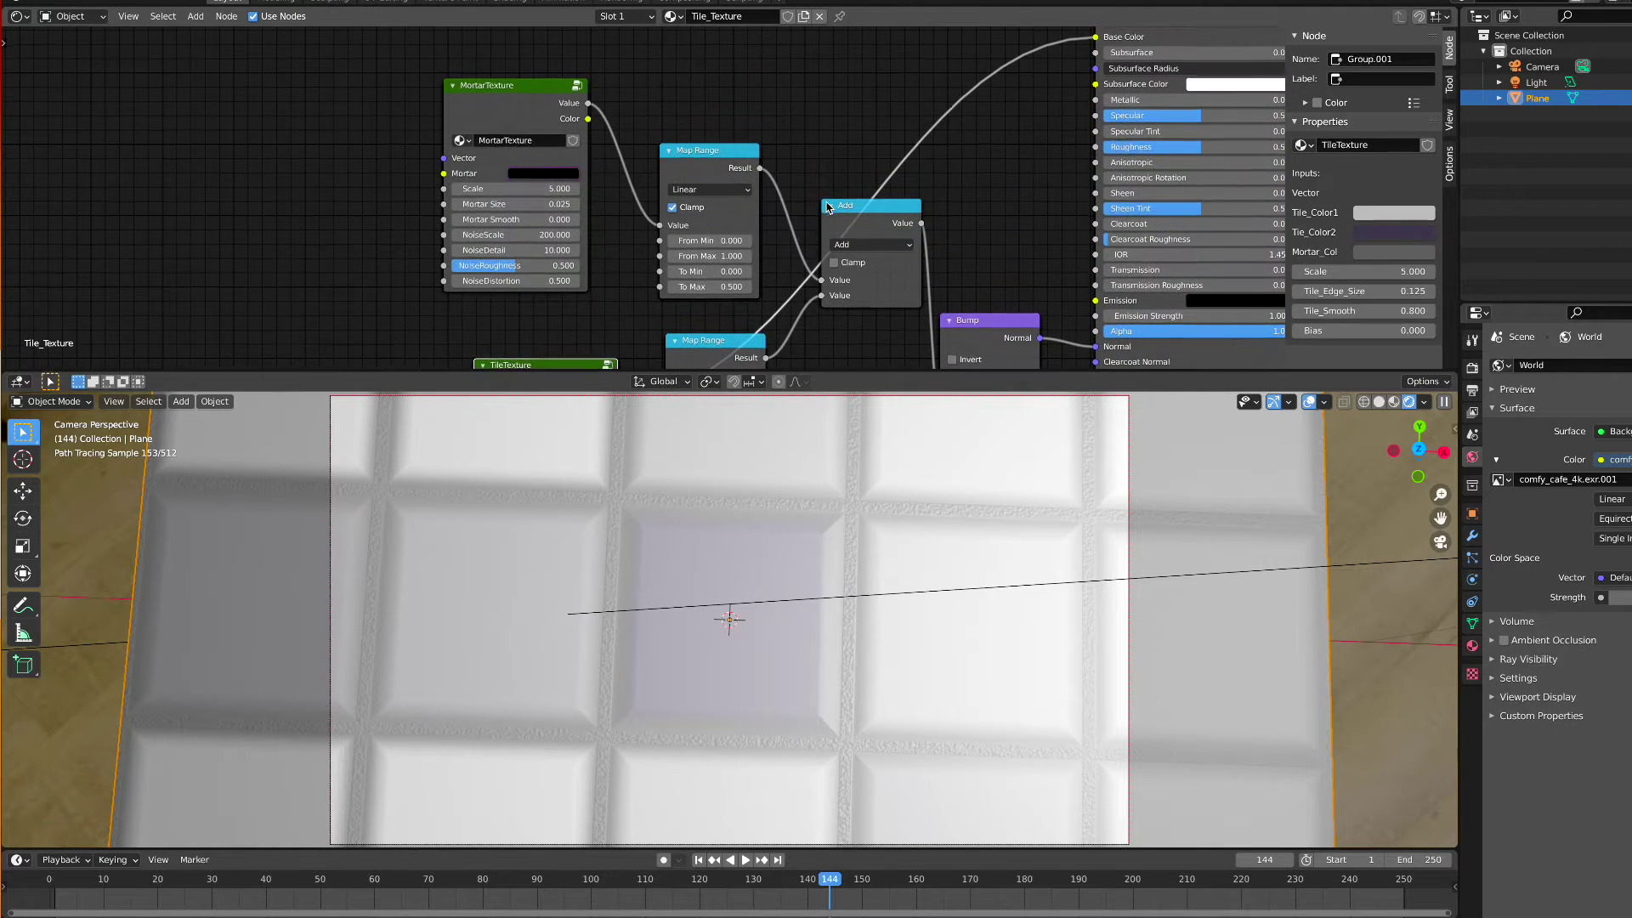
drag(483, 85, 493, 71)
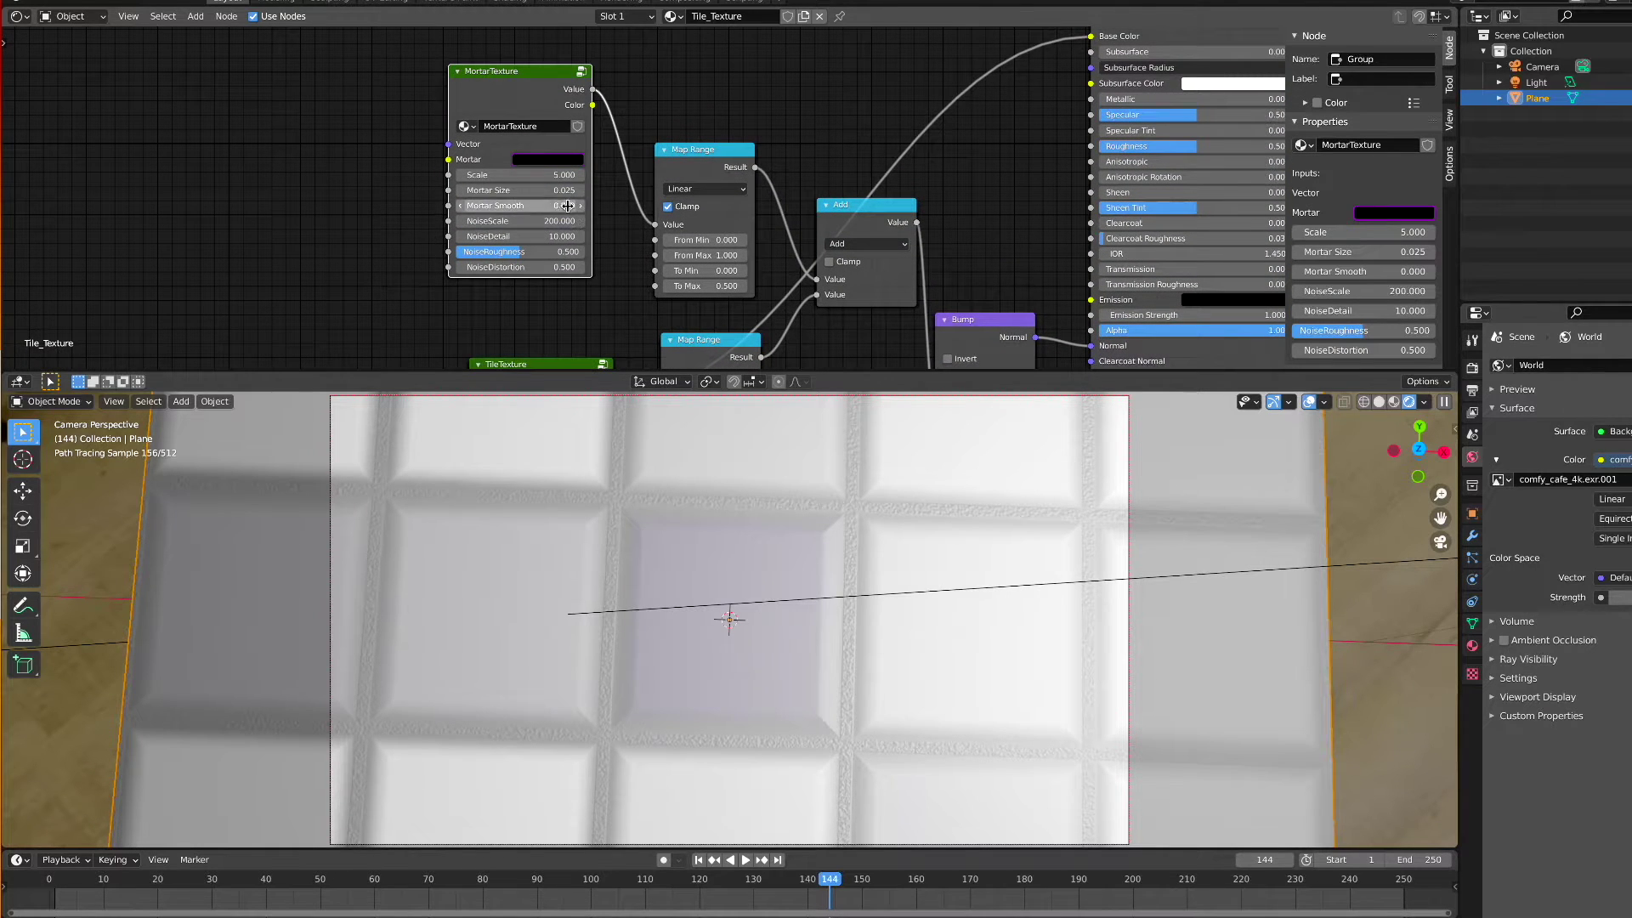
Change Tile_Color2 on the TileTexture node to a dark navy blue
shift+scroll(578, 234, down, 3)
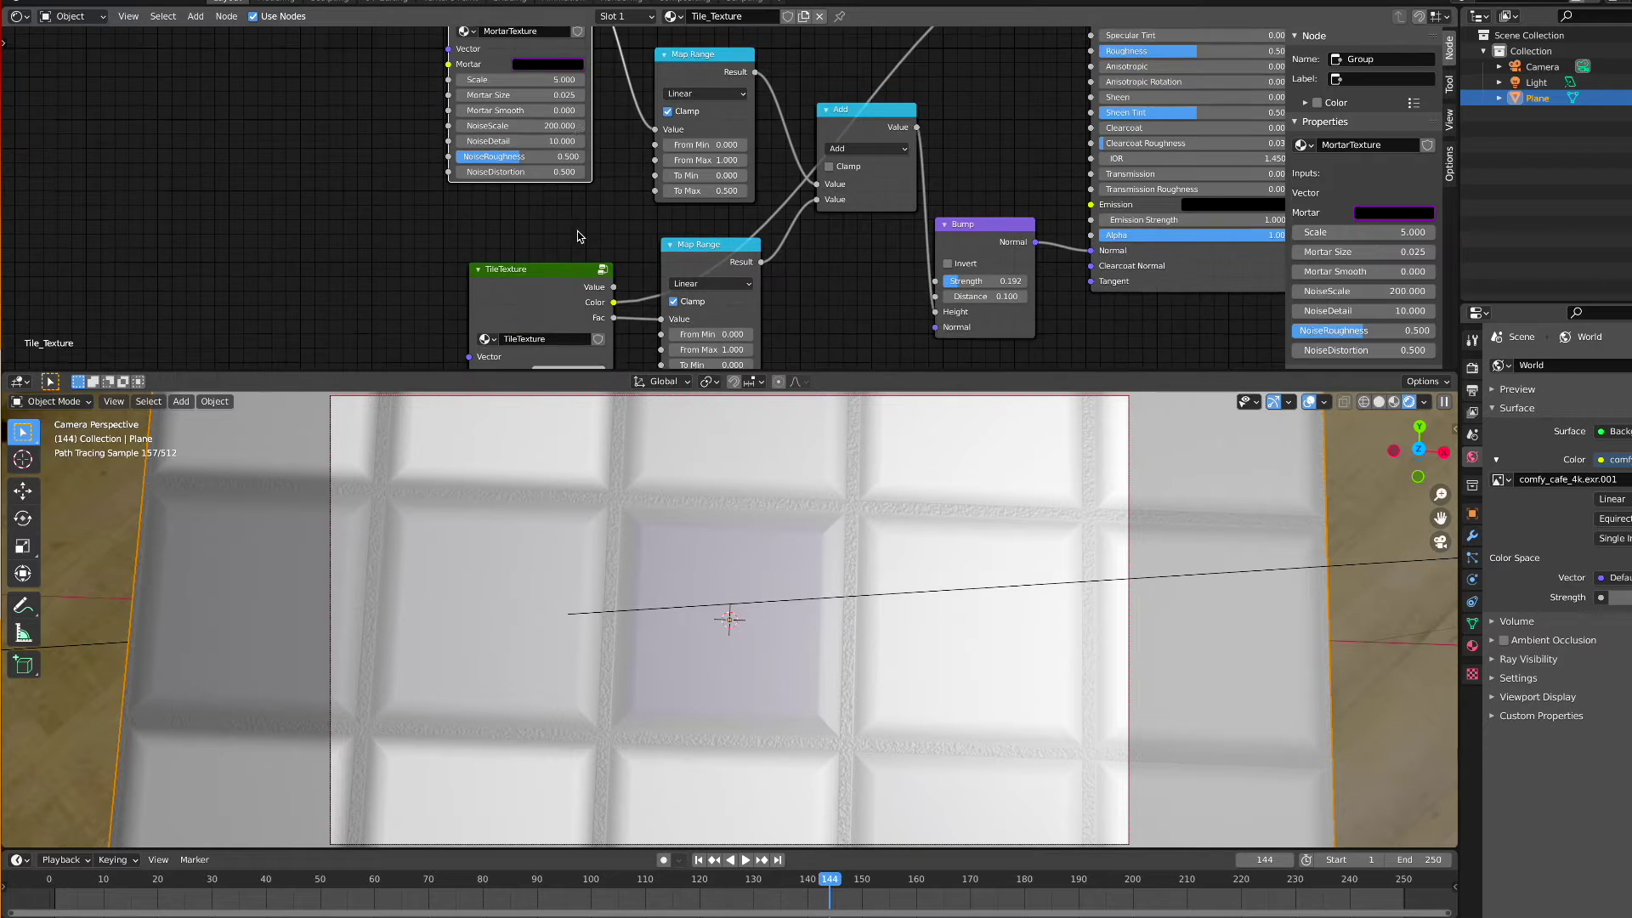
shift+scroll(578, 231, down, 6)
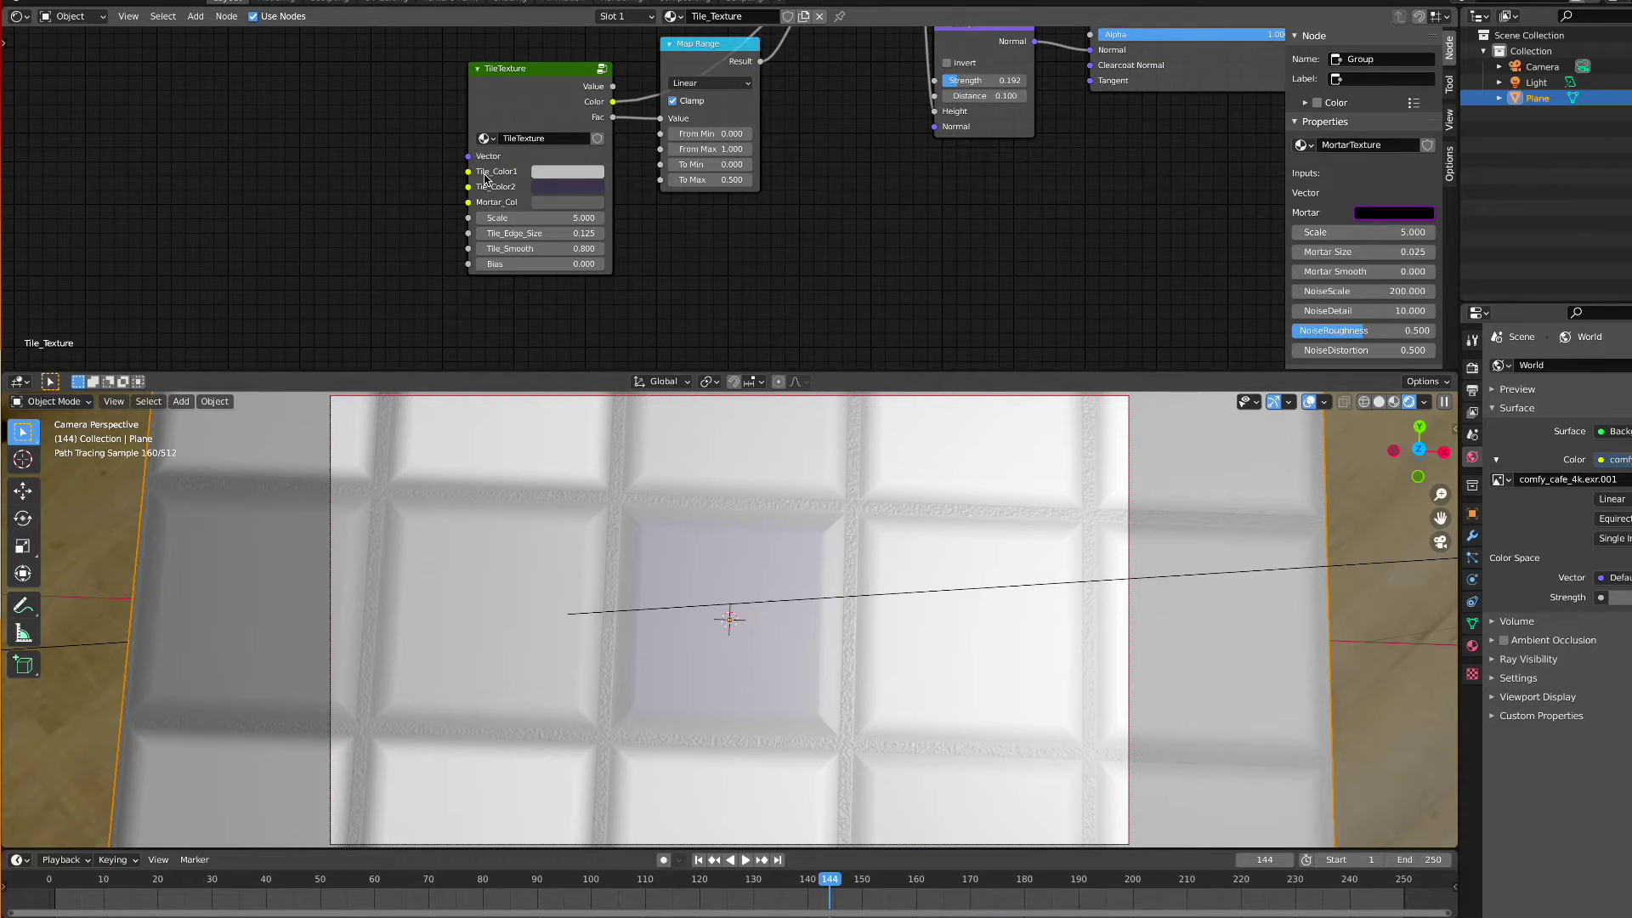
click(568, 191)
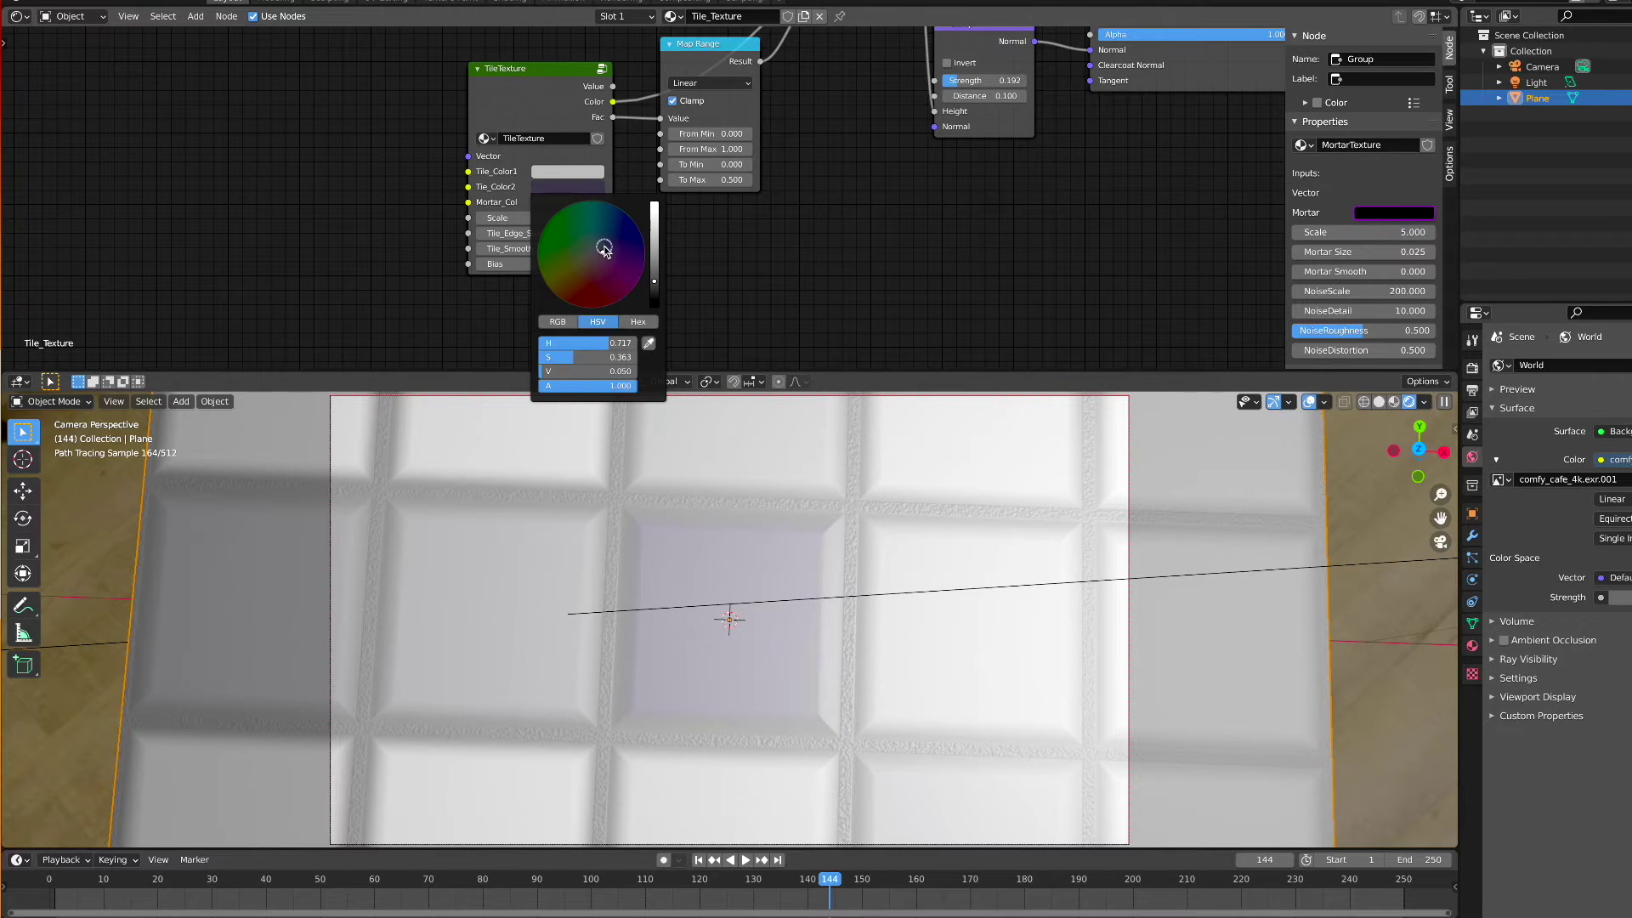
click(606, 246)
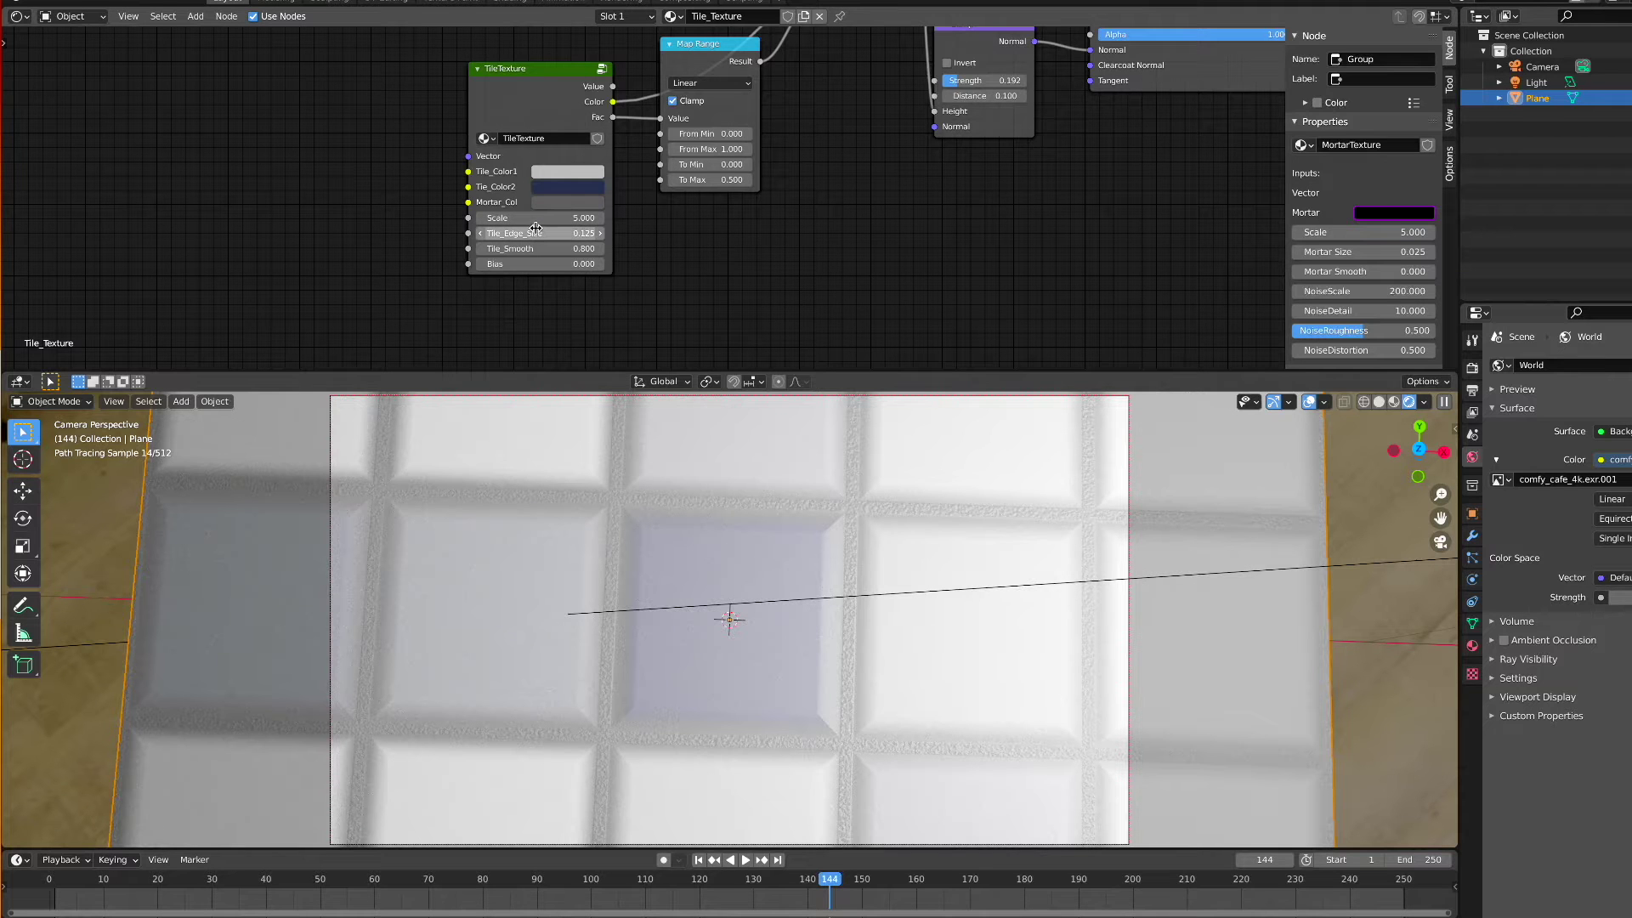
Add a Musgrave Texture node and place it in the empty space beside the MortarTexture node's inputs
scroll(939, 163, up, 5)
scroll(938, 163, right, 3)
scroll(879, 170, up, 3)
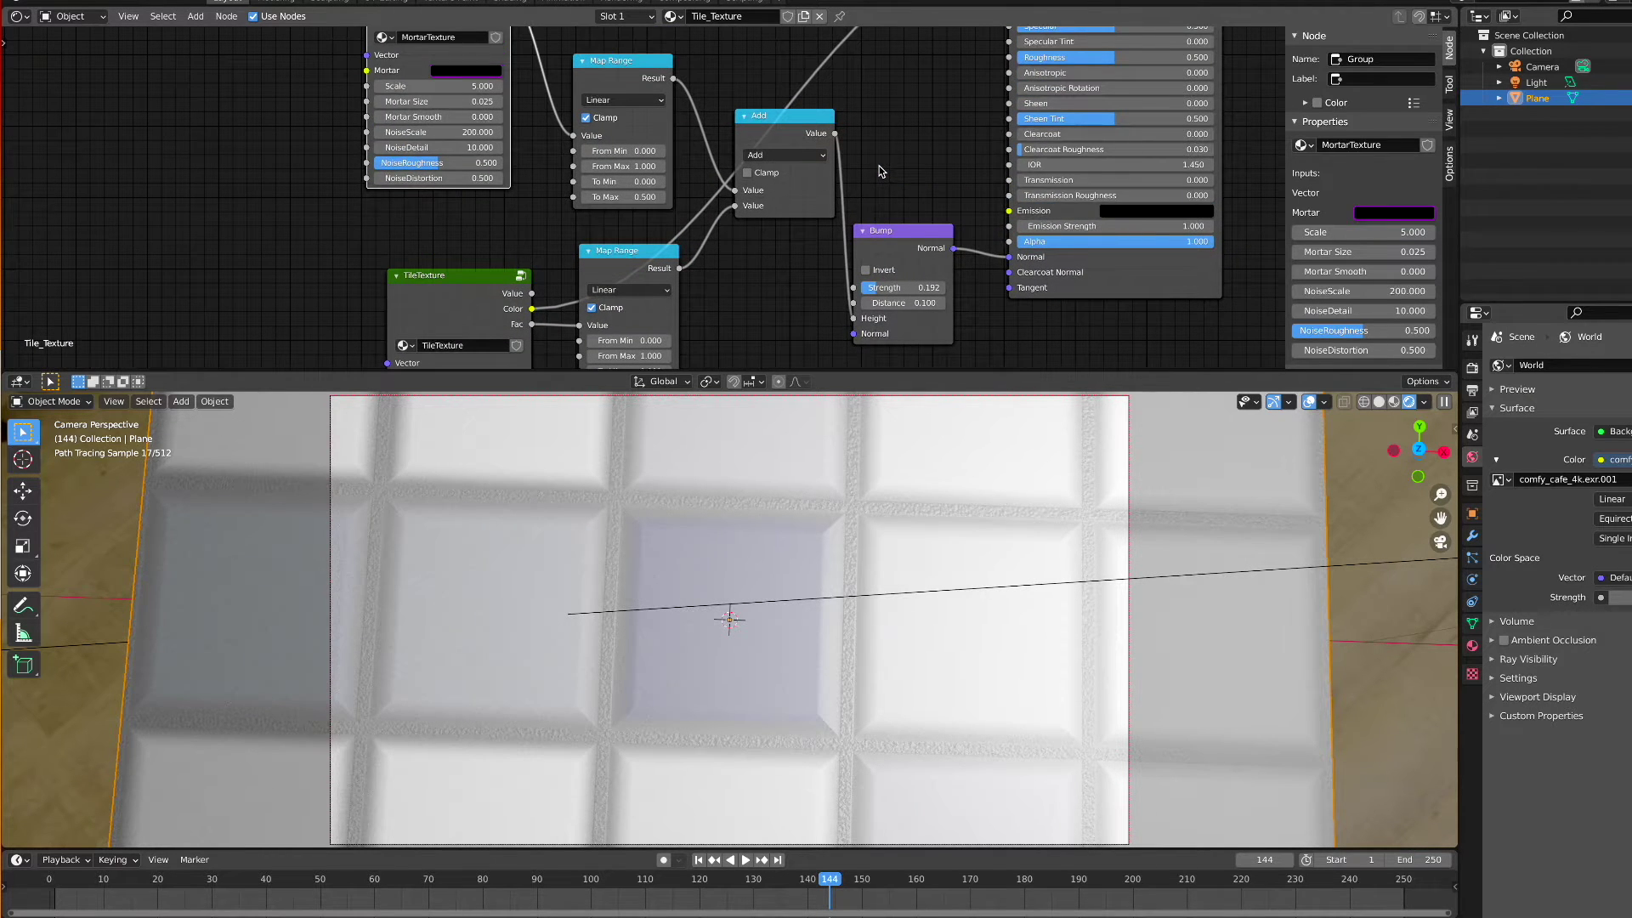
scroll(549, 207, left, 6)
scroll(548, 207, up, 2)
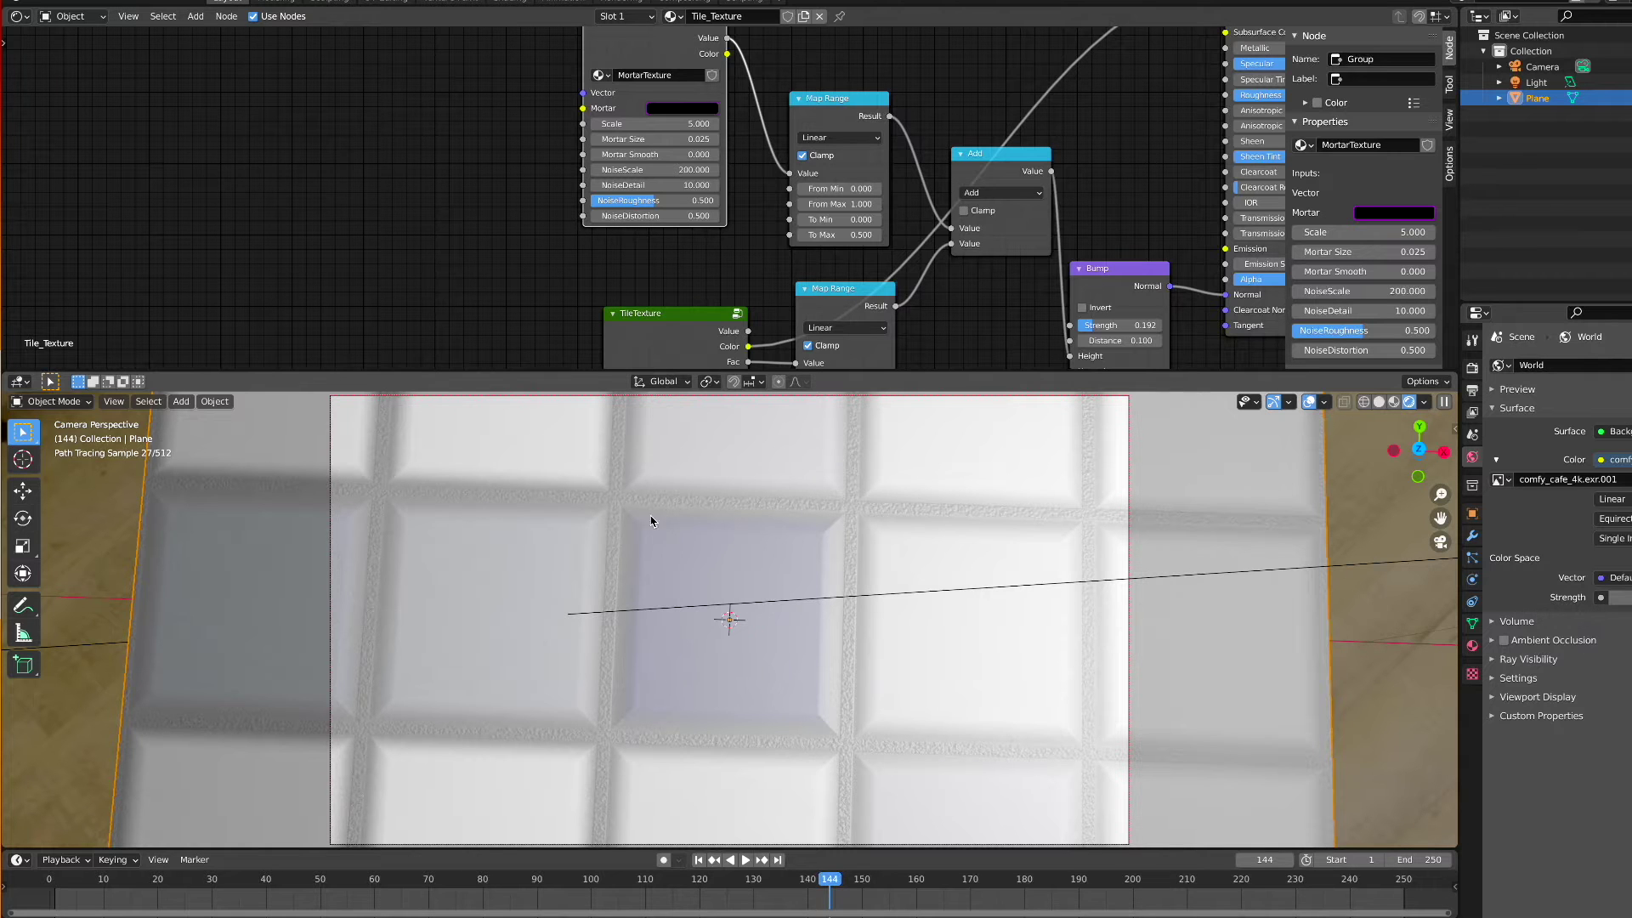
ctrl+scroll(497, 146, left, 8)
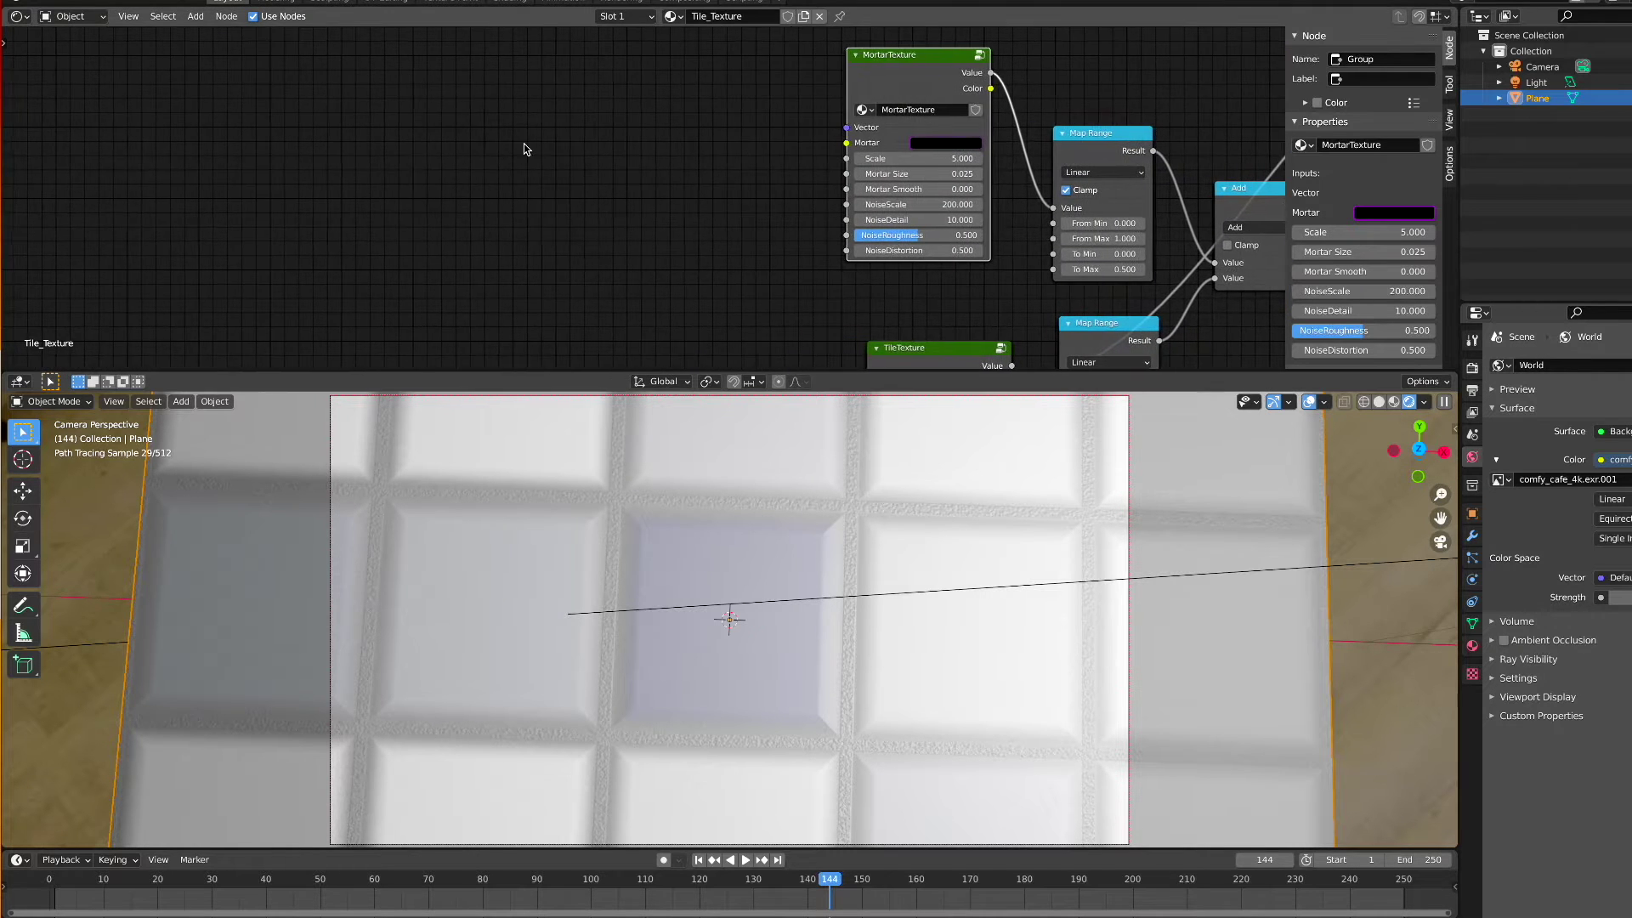
key(shift+a)
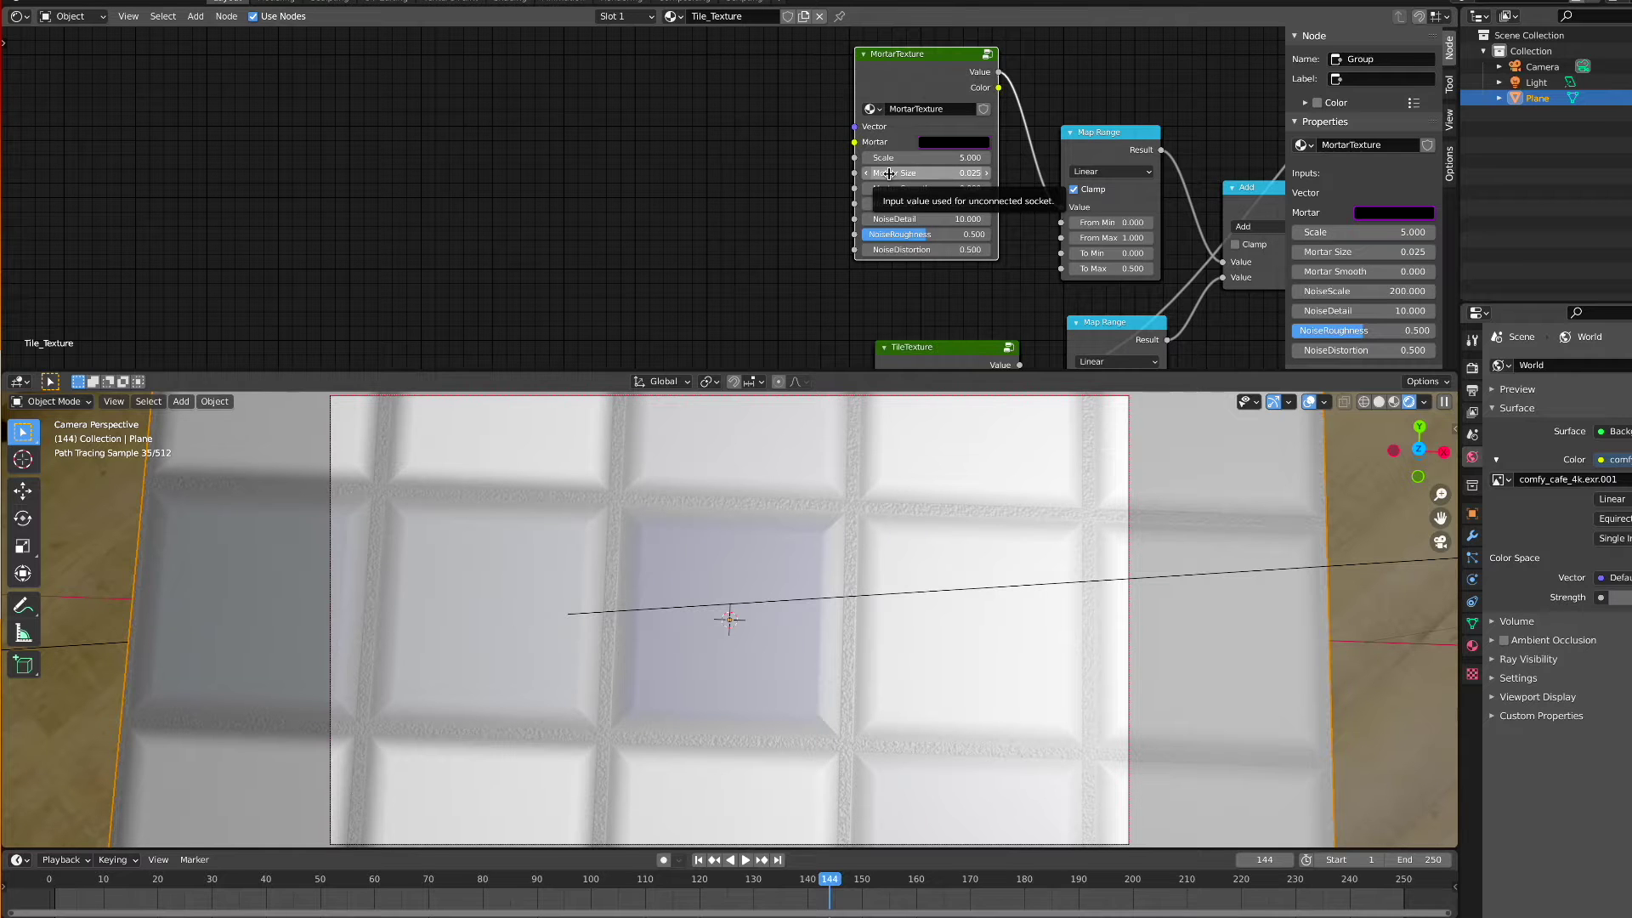
shift+scroll(746, 179, down, 3)
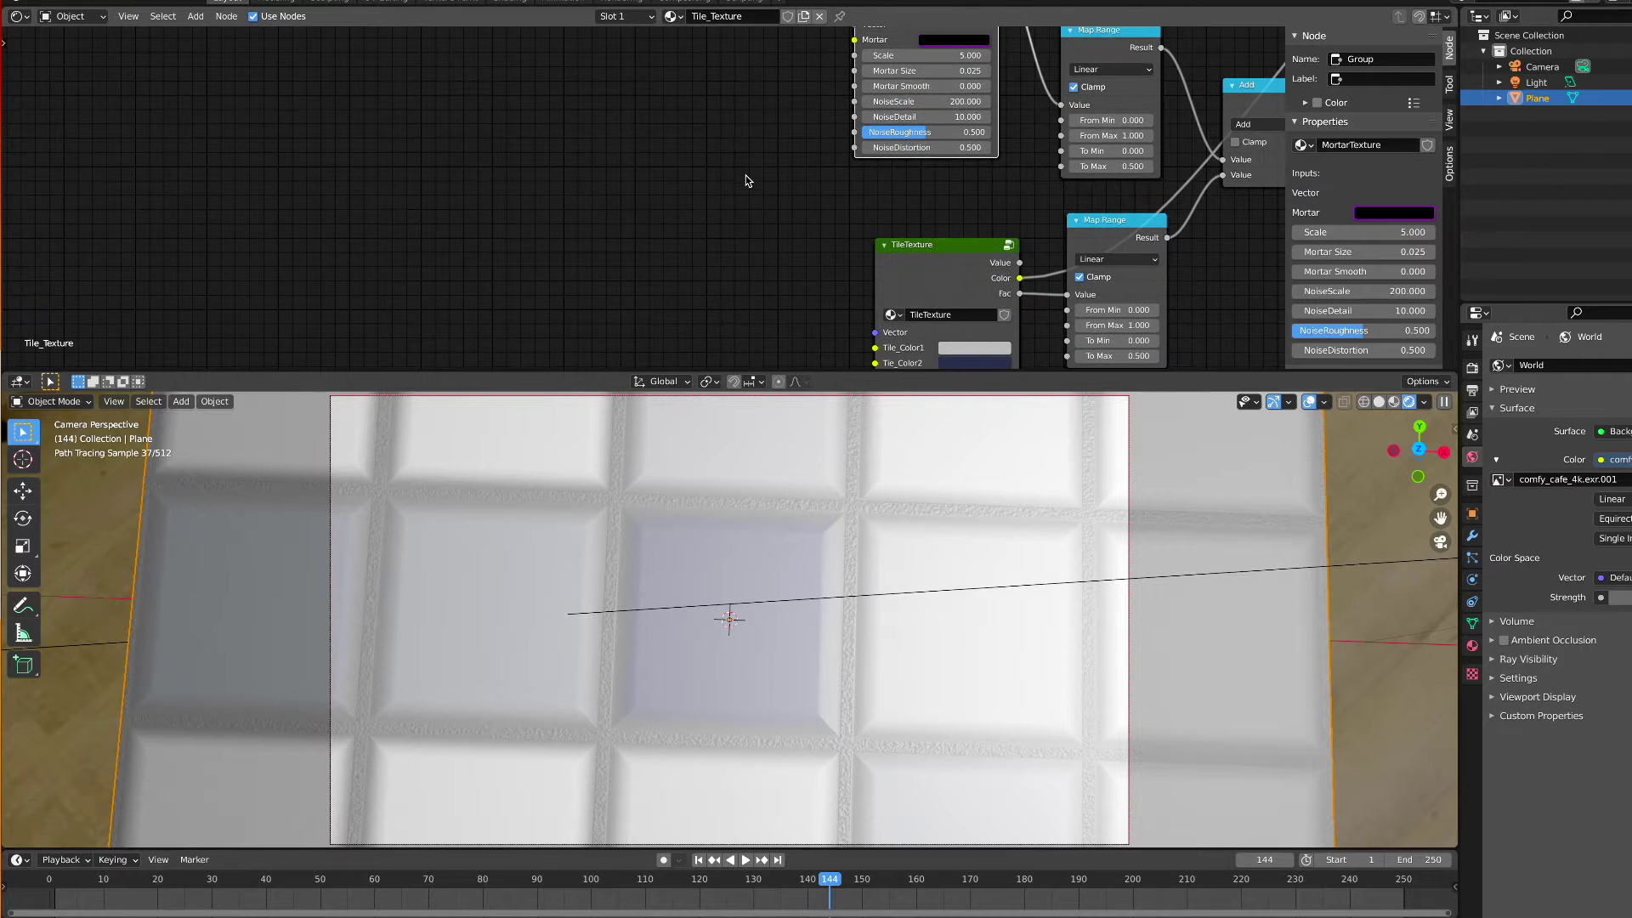
key(shift+a)
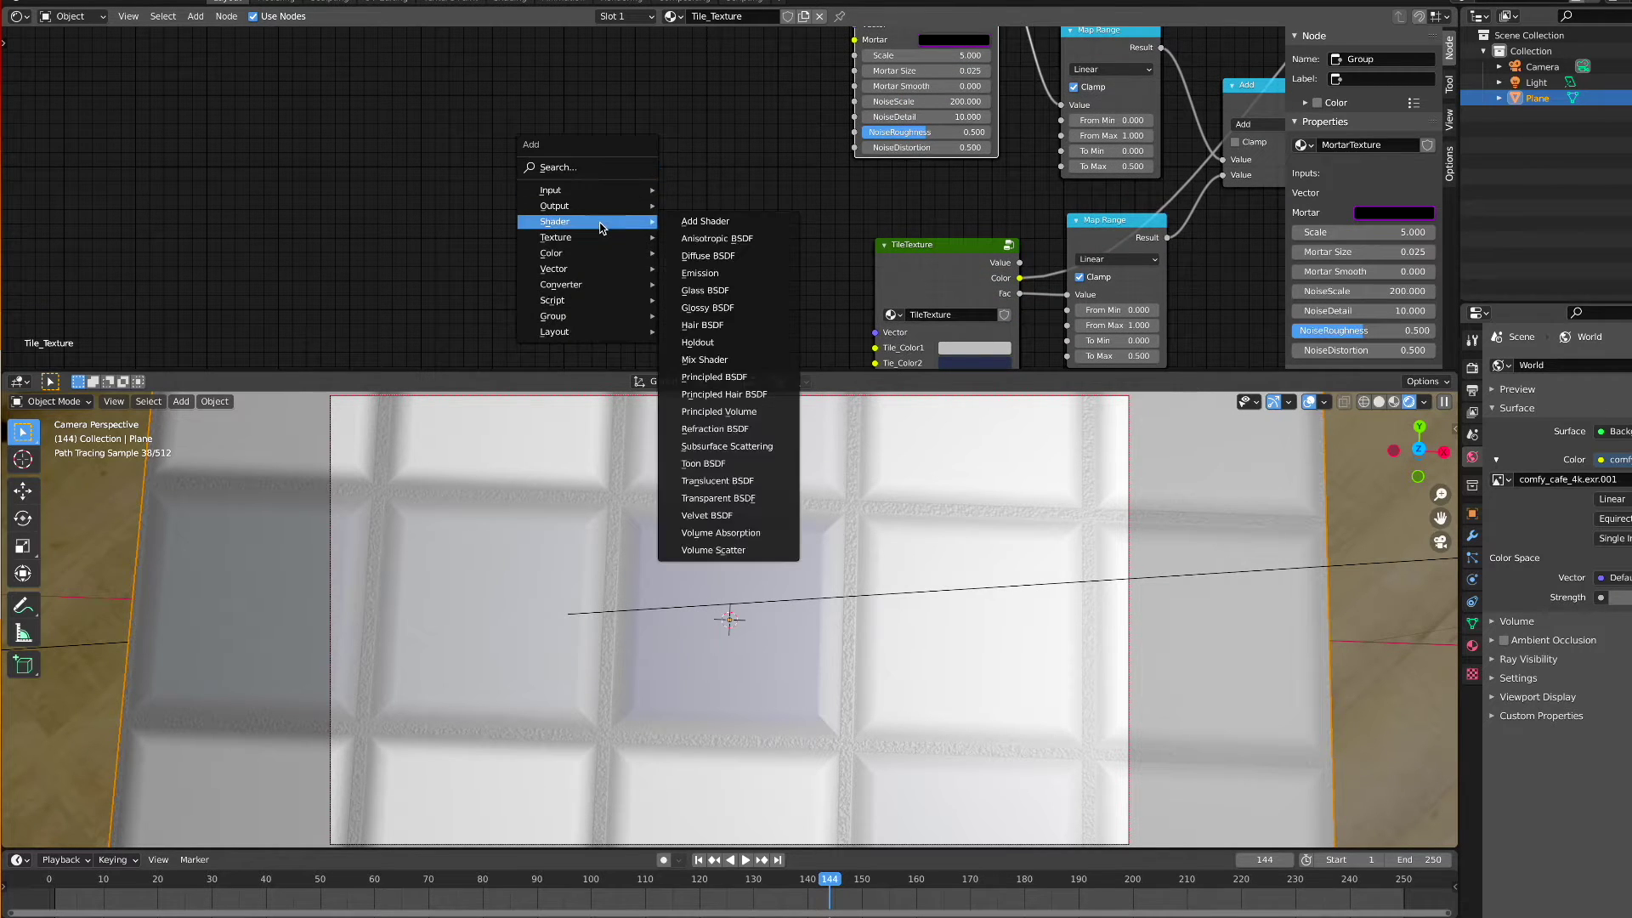
mouse_move(601, 240)
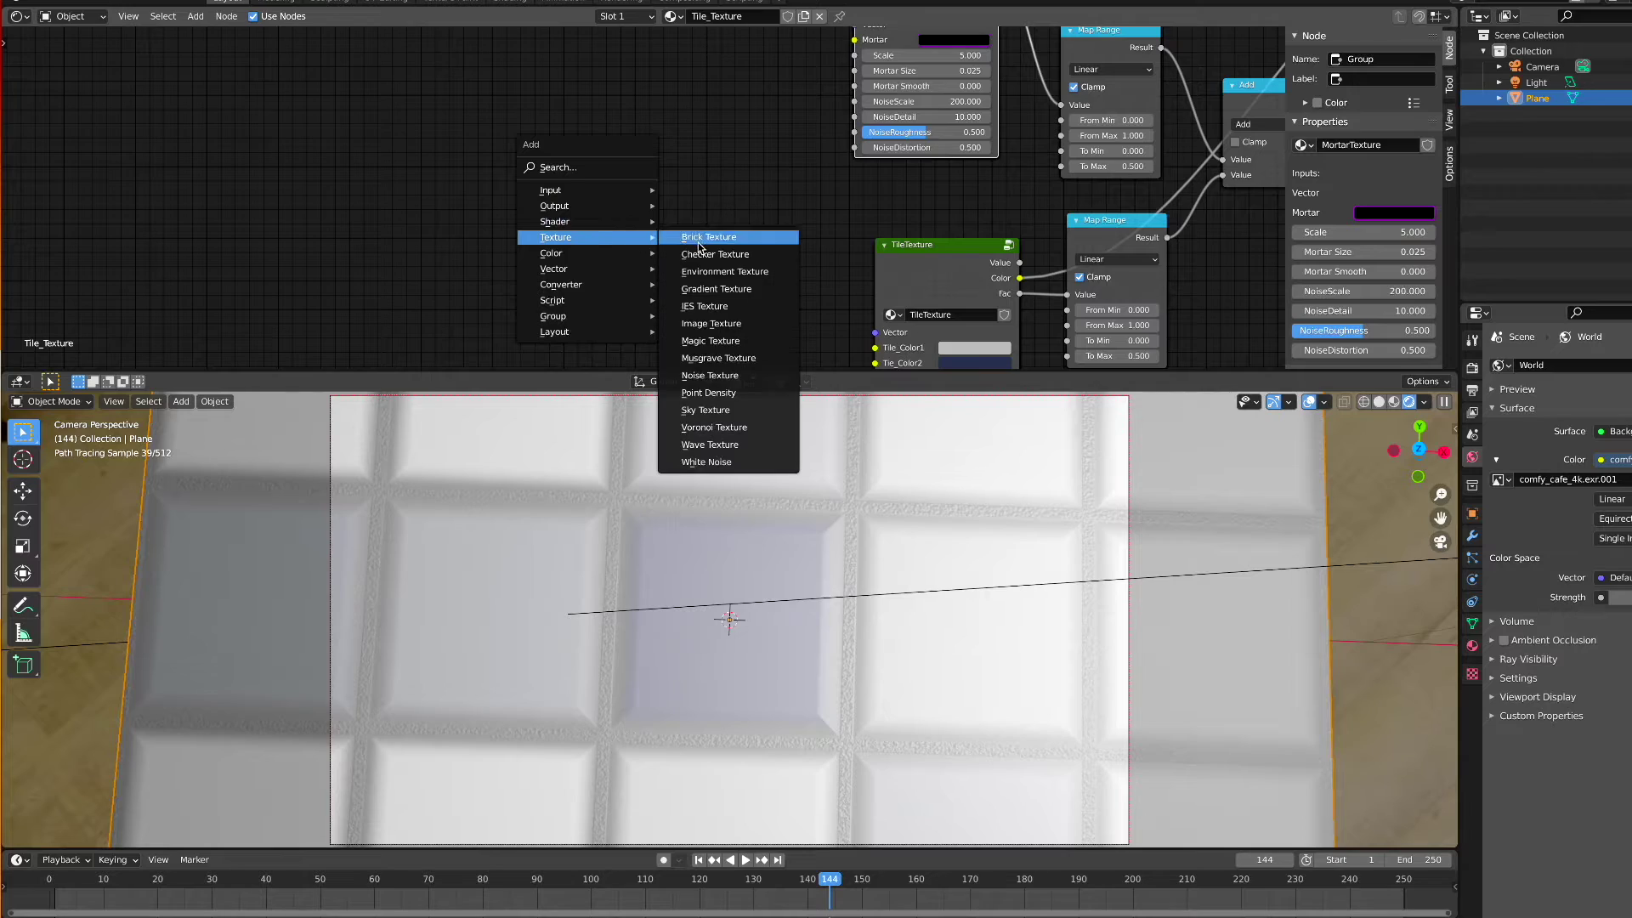
click(715, 360)
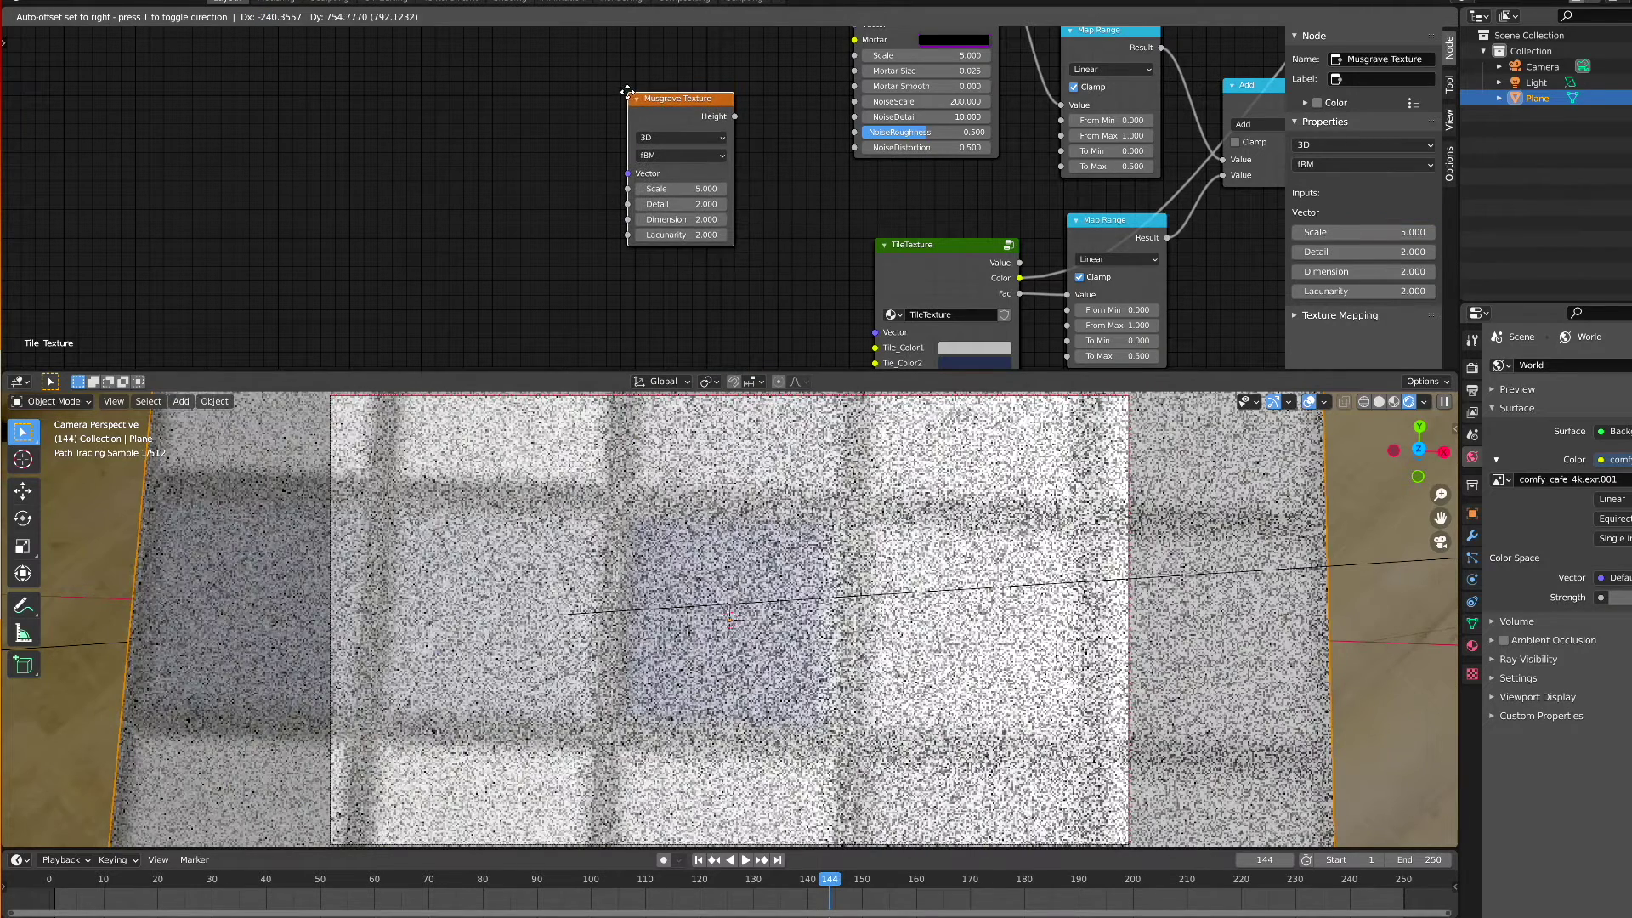
click(626, 97)
middle_drag(828, 109, 780, 125)
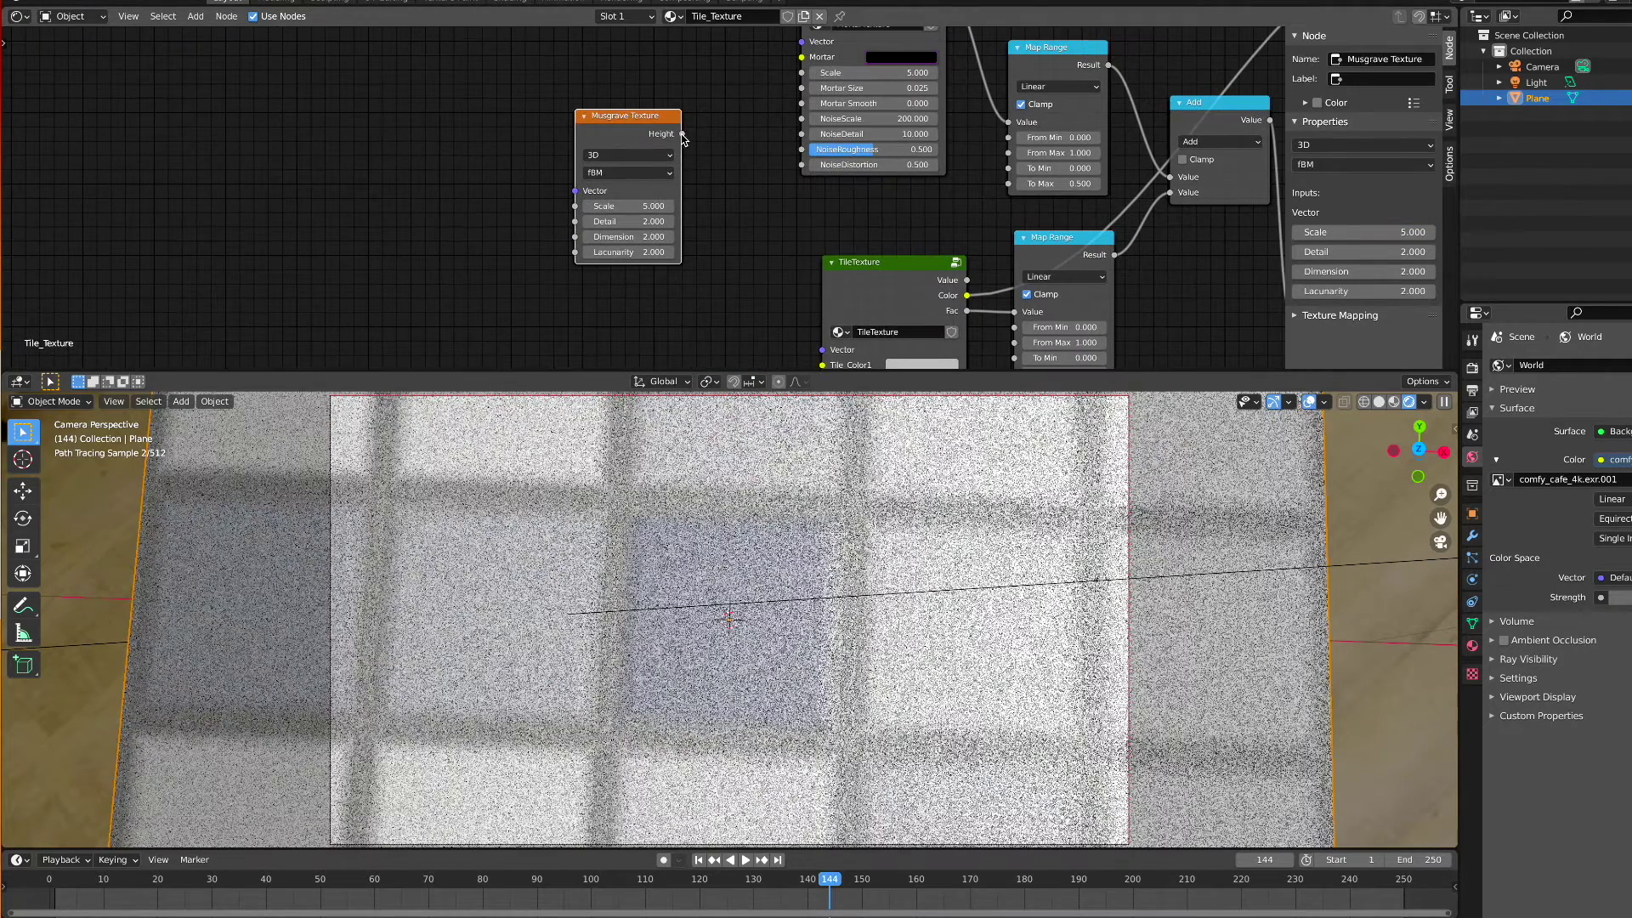
Link the Musgrave Texture's Height output to MortarTexture's Mortar Size input, unlinking and relinking it once to compare the effect
drag(683, 134, 802, 87)
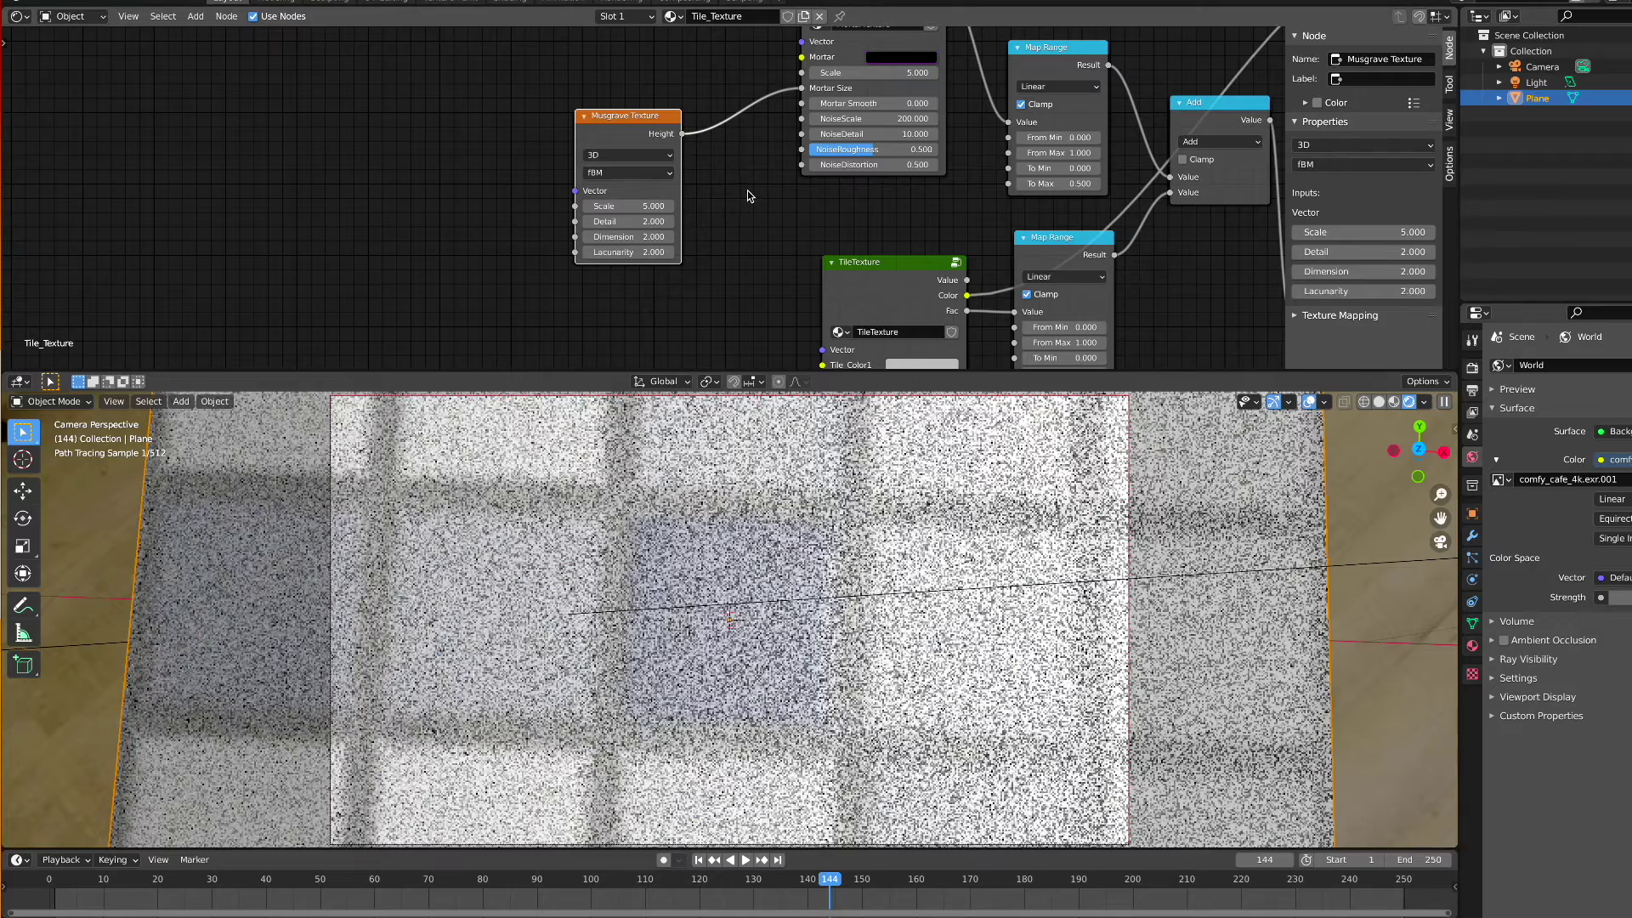
drag(597, 122, 578, 117)
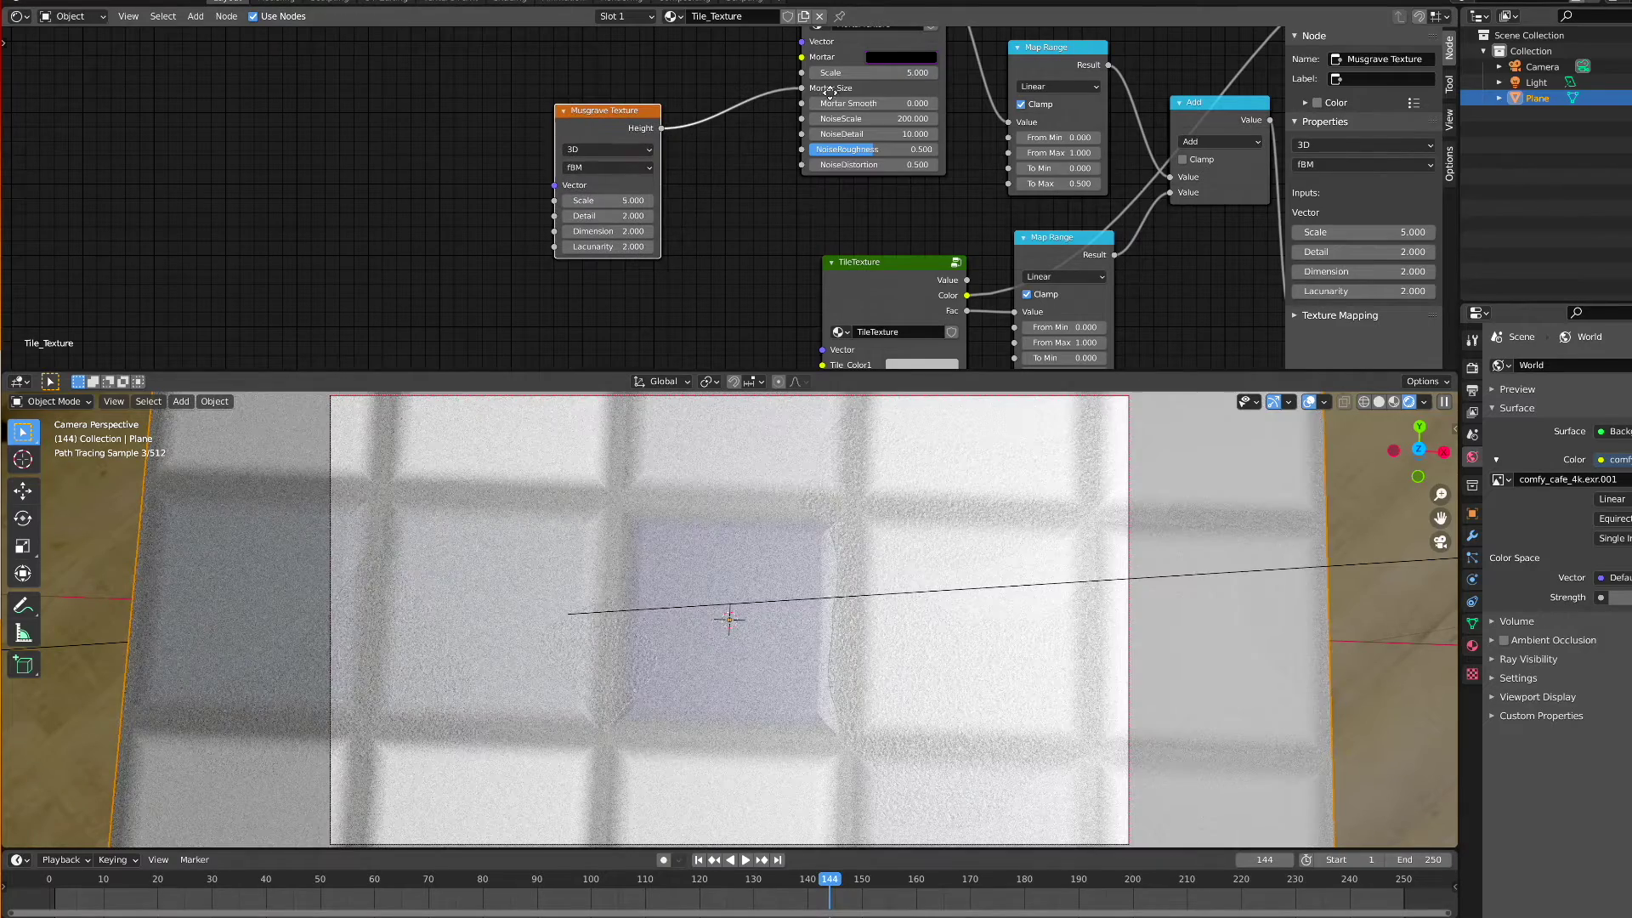
drag(801, 87, 788, 150)
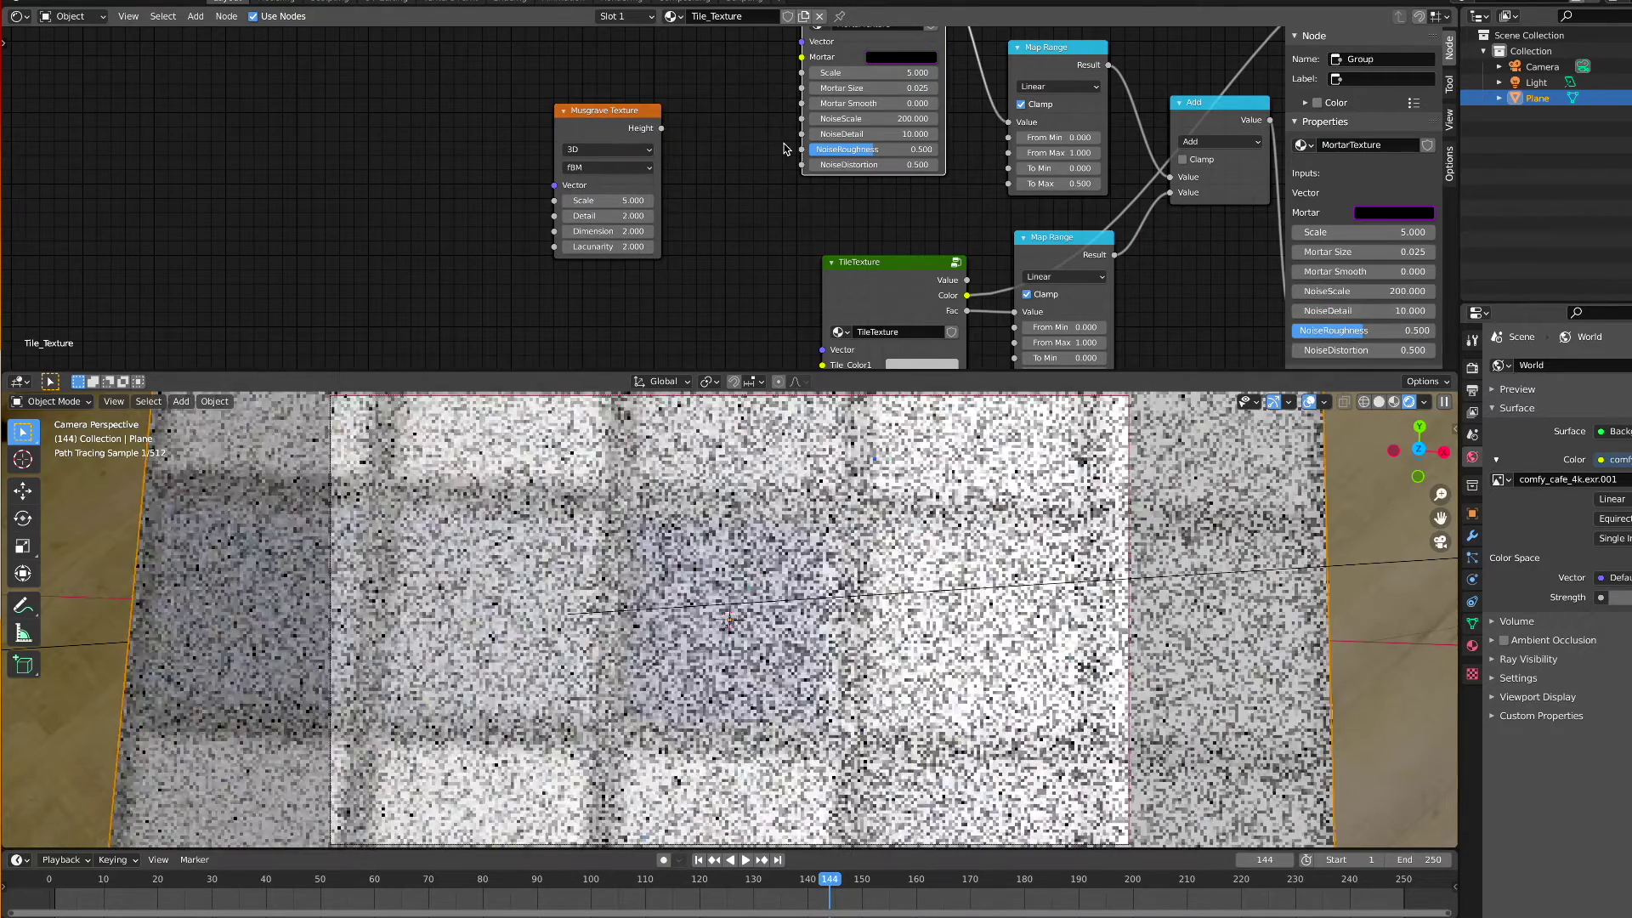
drag(660, 127, 801, 89)
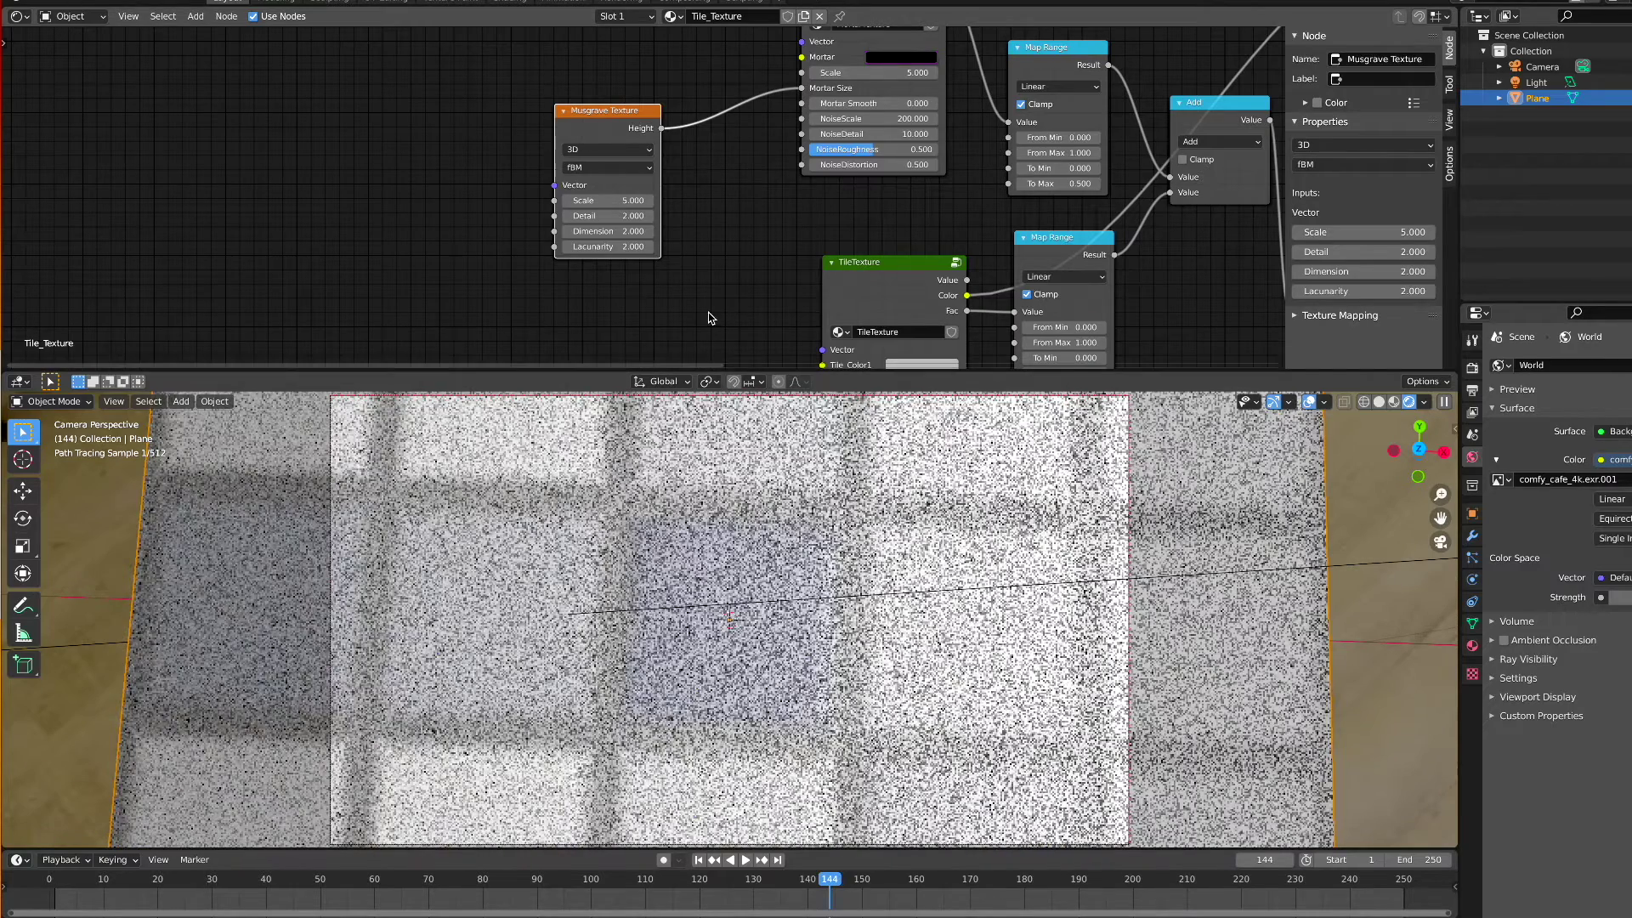
shift+scroll(722, 293, down, 4)
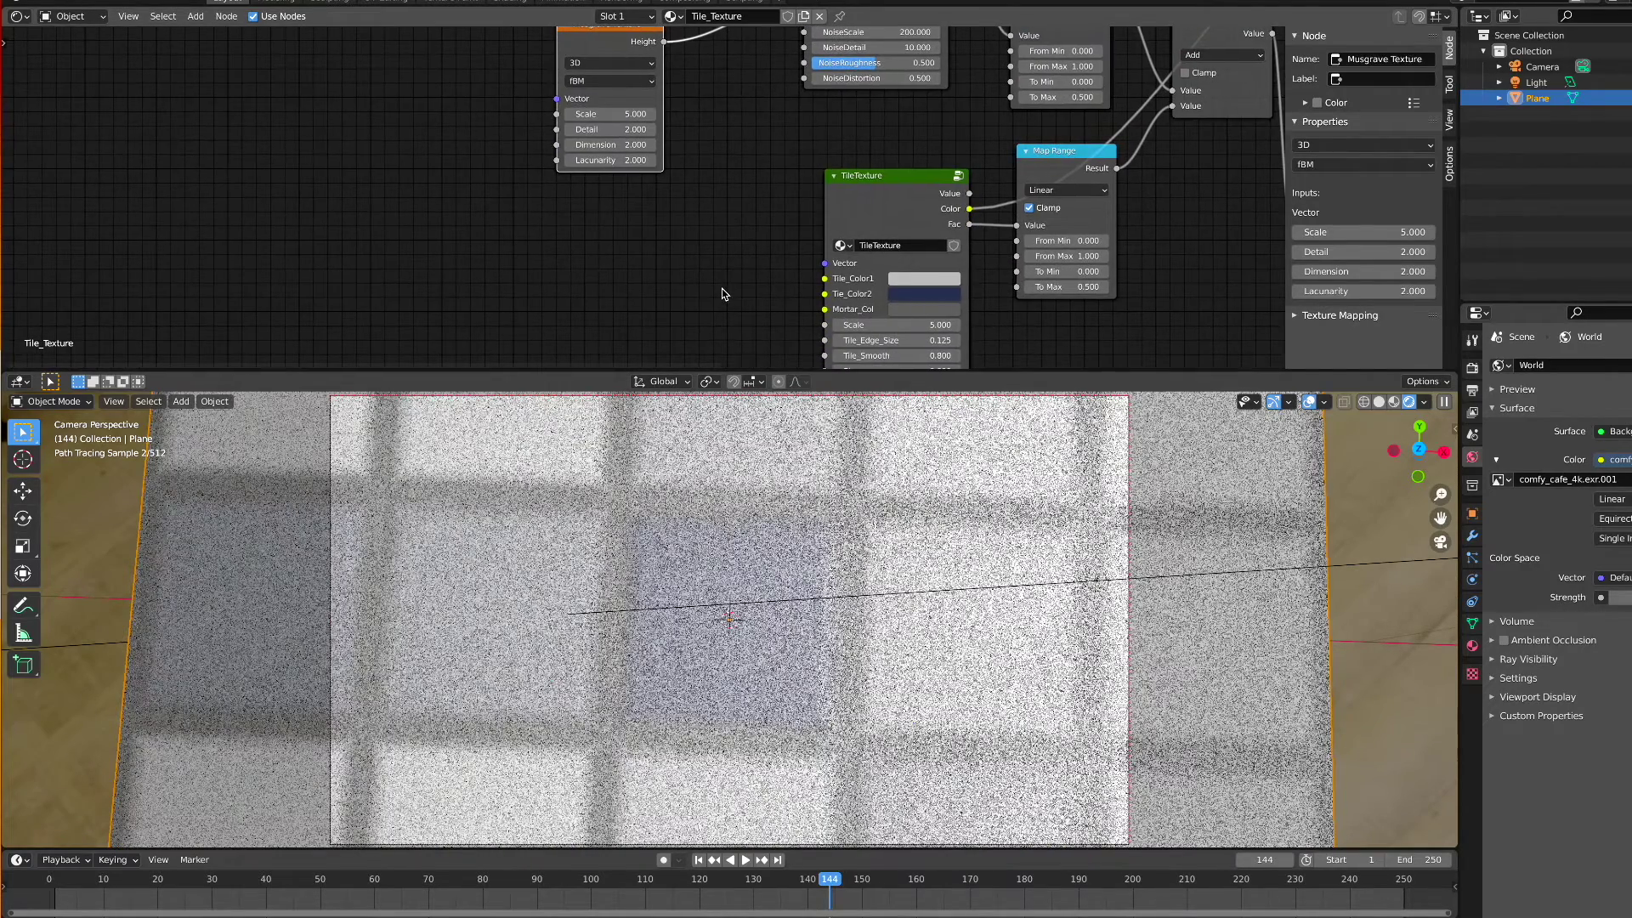
shift+scroll(722, 293, up, 5)
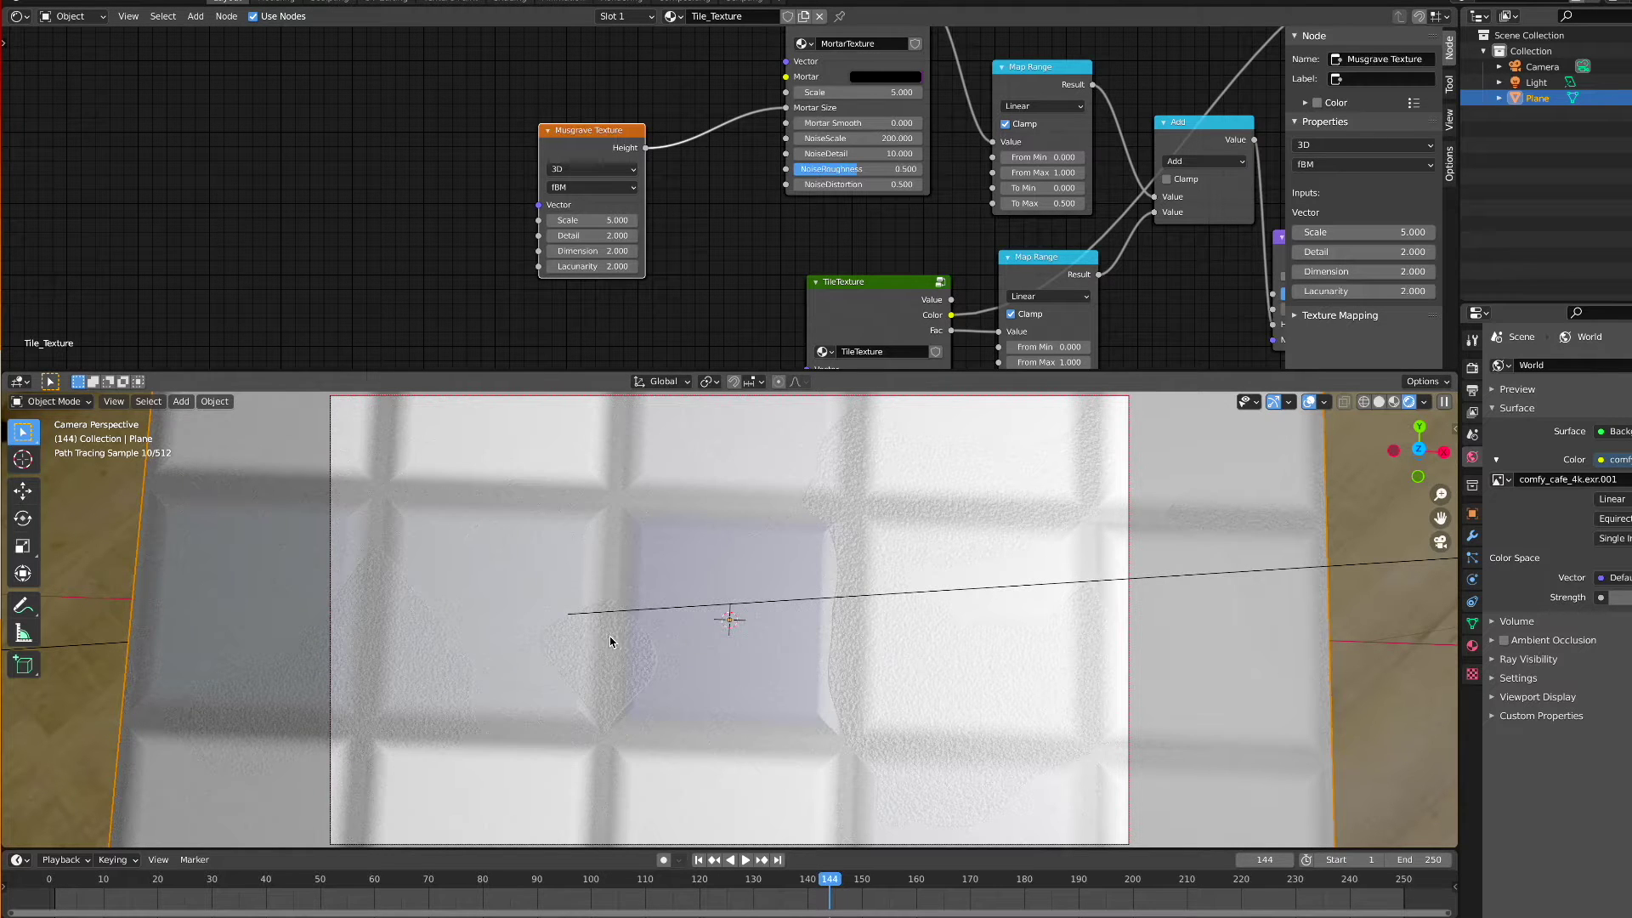
ctrl+scroll(862, 349, right, 5)
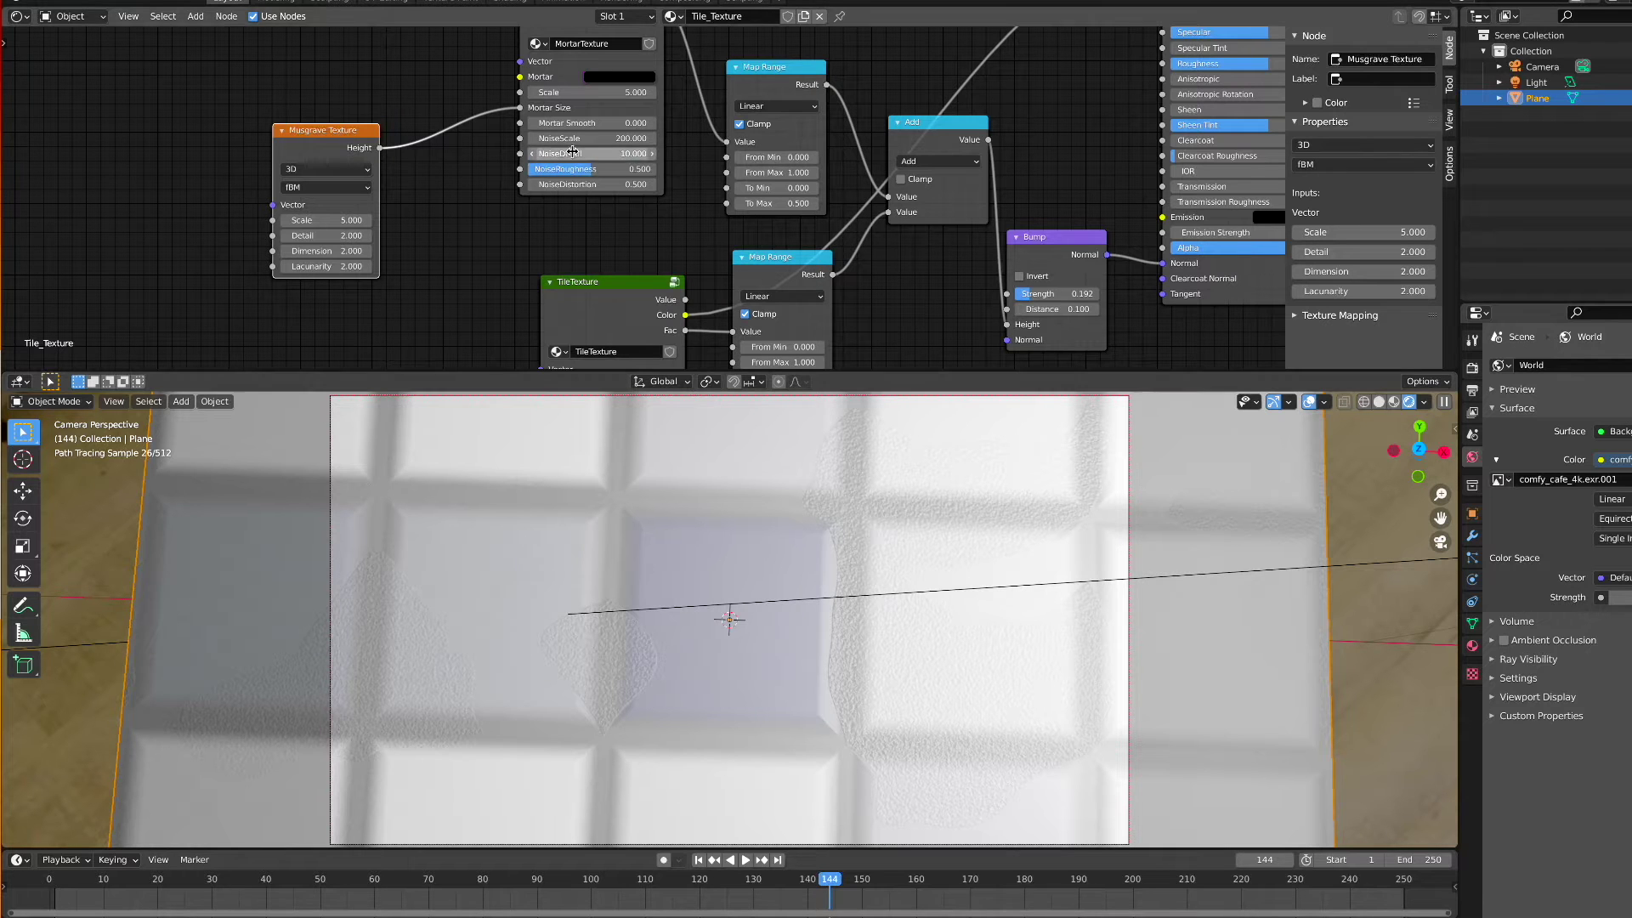
Disconnect the Musgrave Texture from MortarTexture's Mortar Size input and set Mortar Size to 0.01
drag(520, 107, 470, 114)
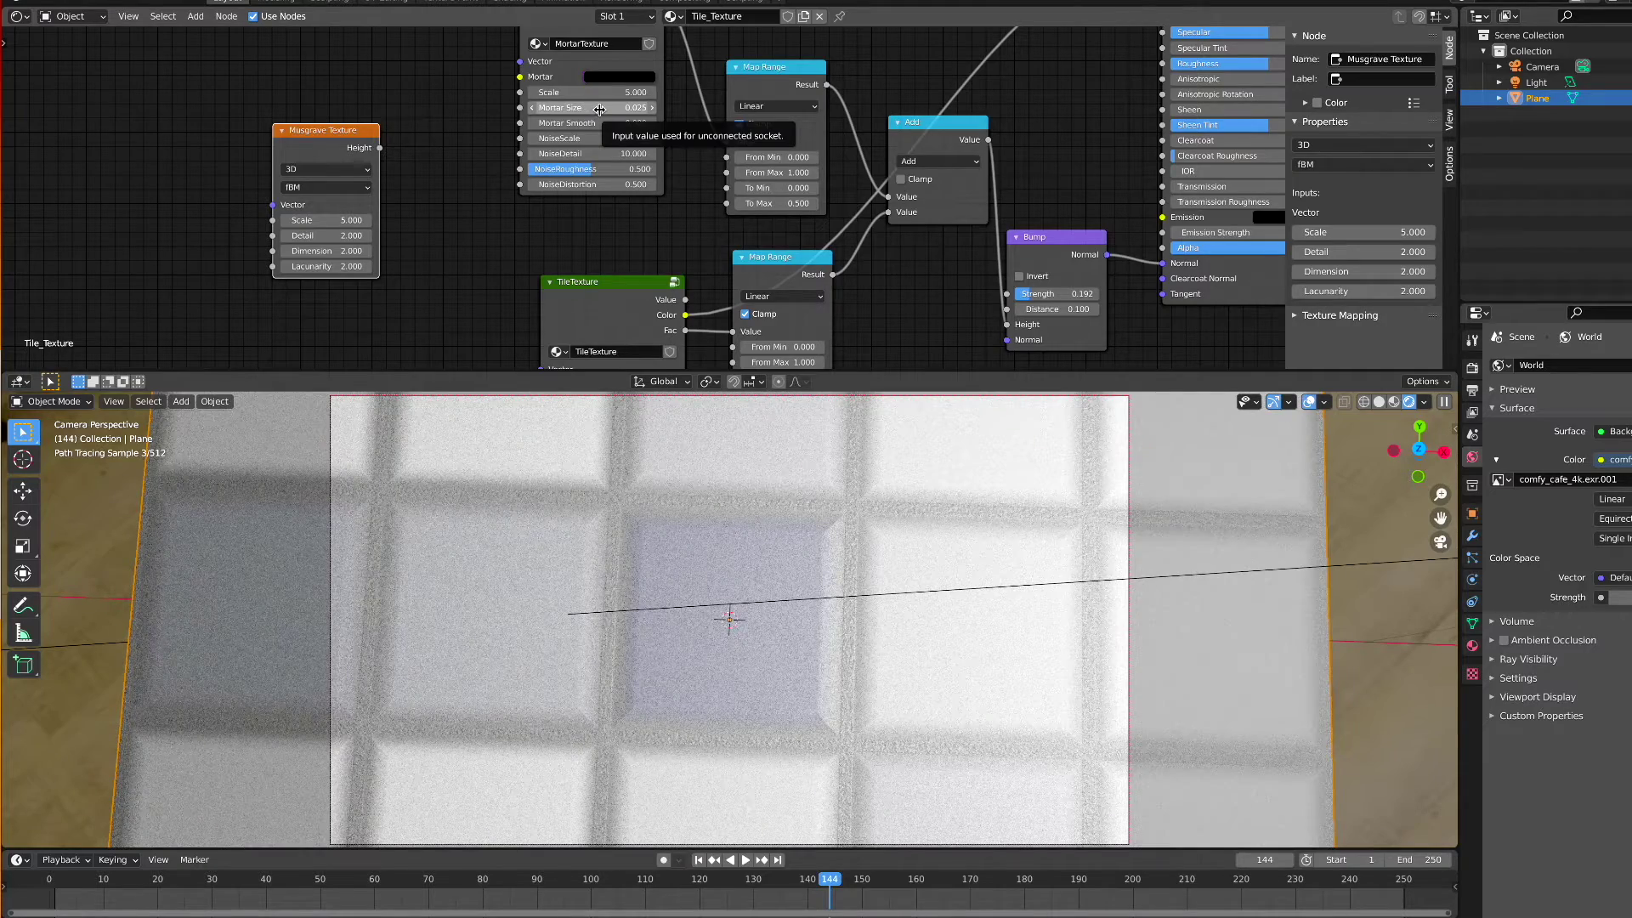
click(600, 108)
key(BackSpace)
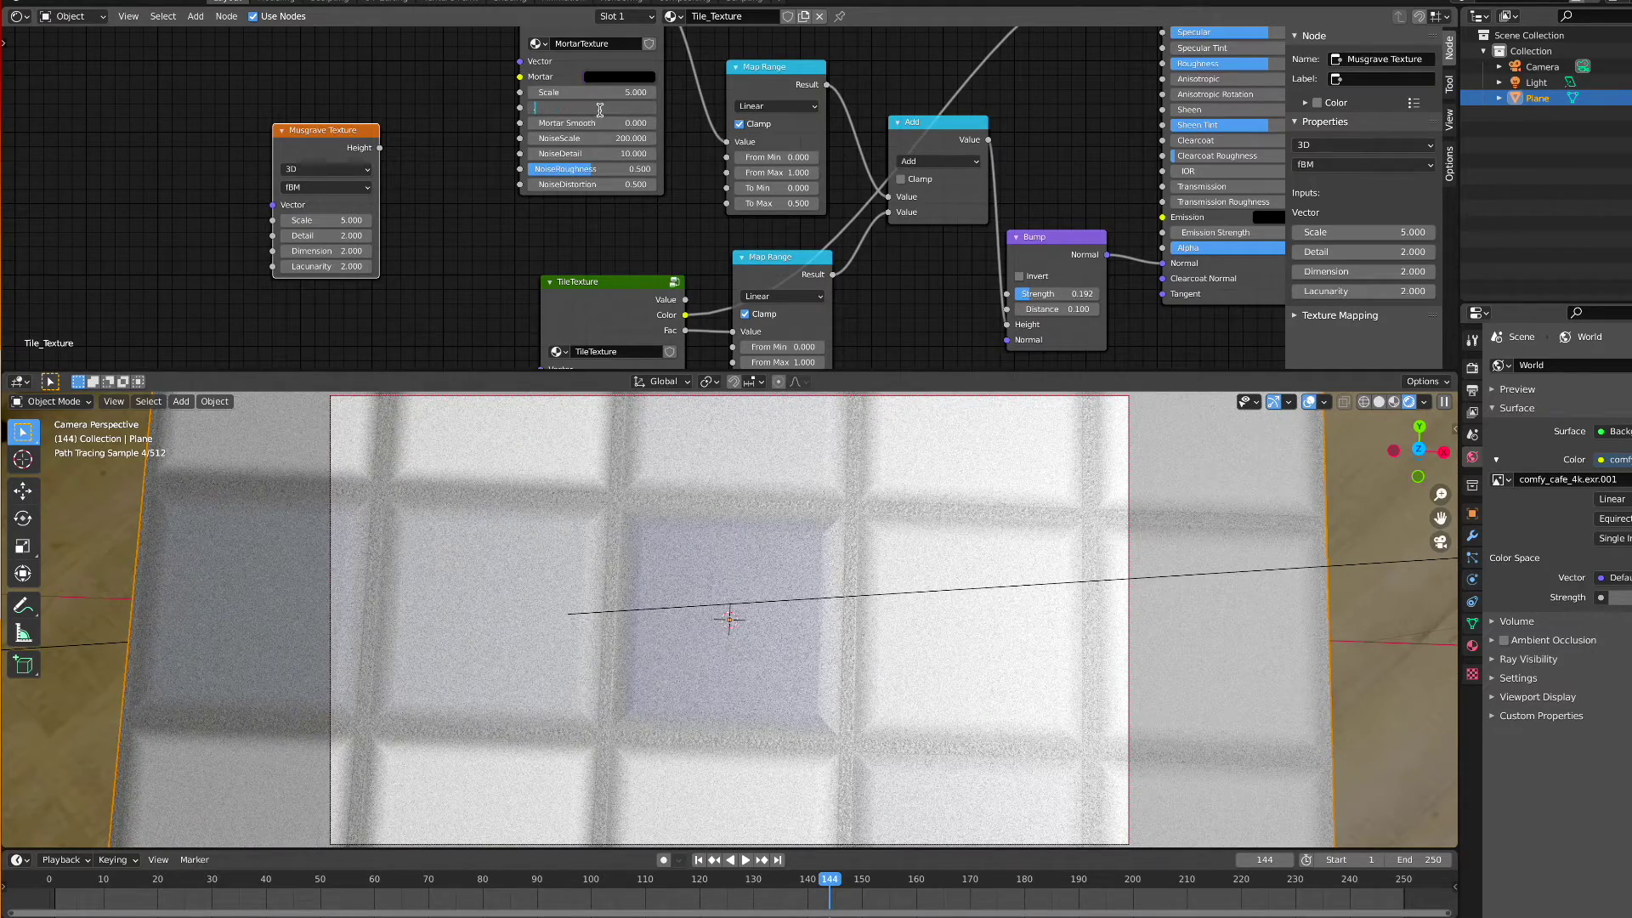
key(Return)
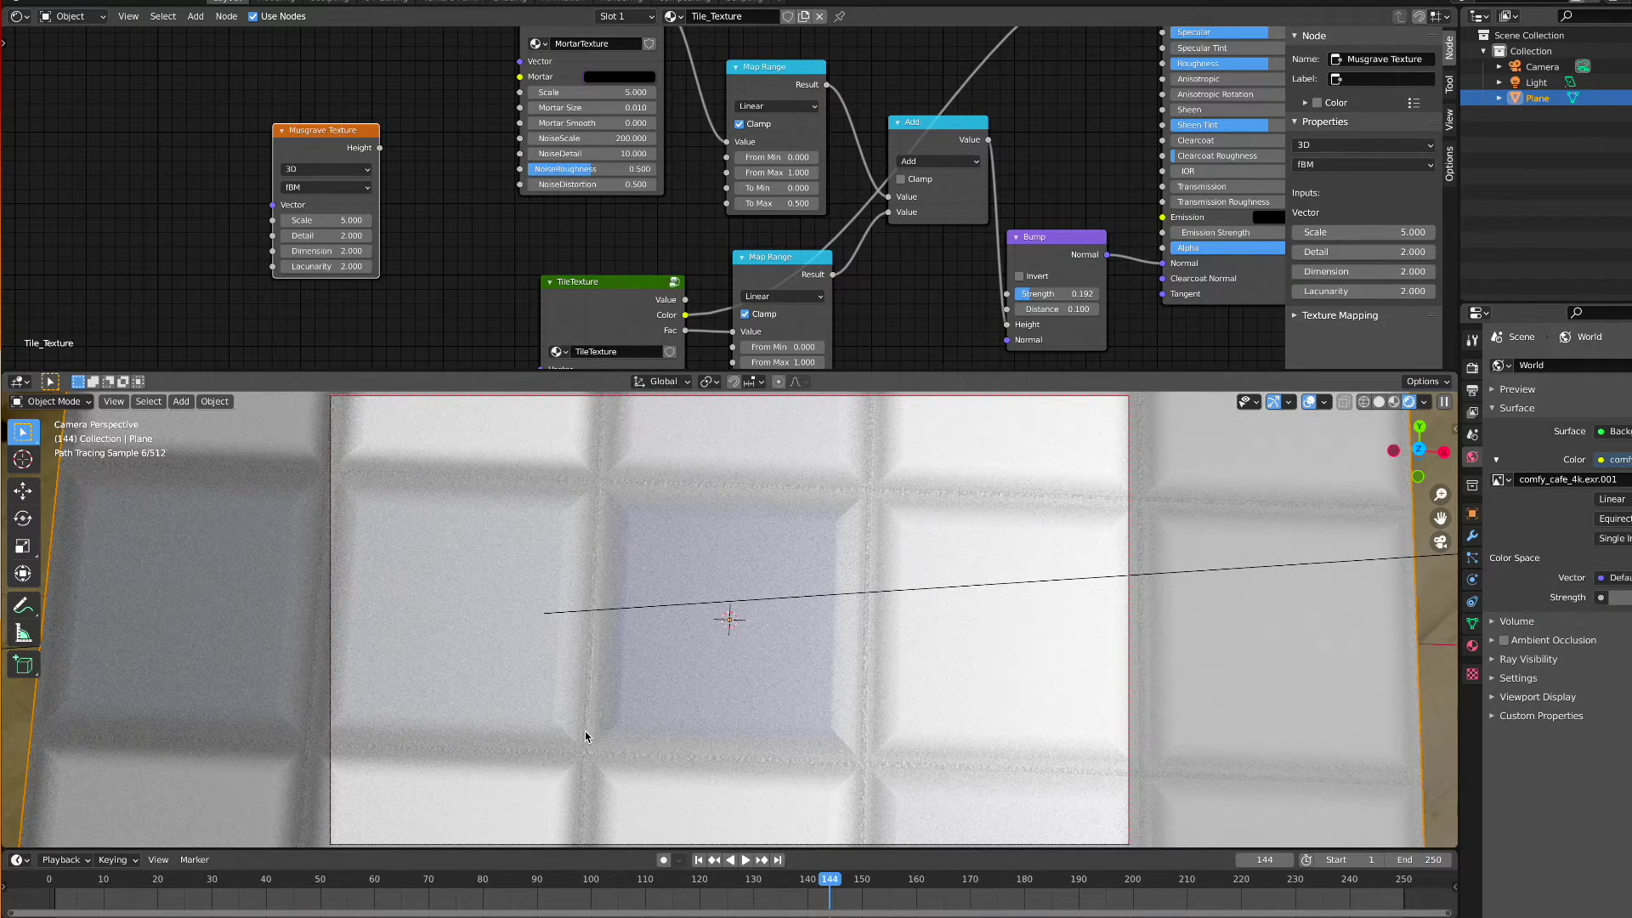
Set the MortarTexture node's Mortar Size to 0.1 and display the scene's render properties
click(637, 107)
key(BackSpace)
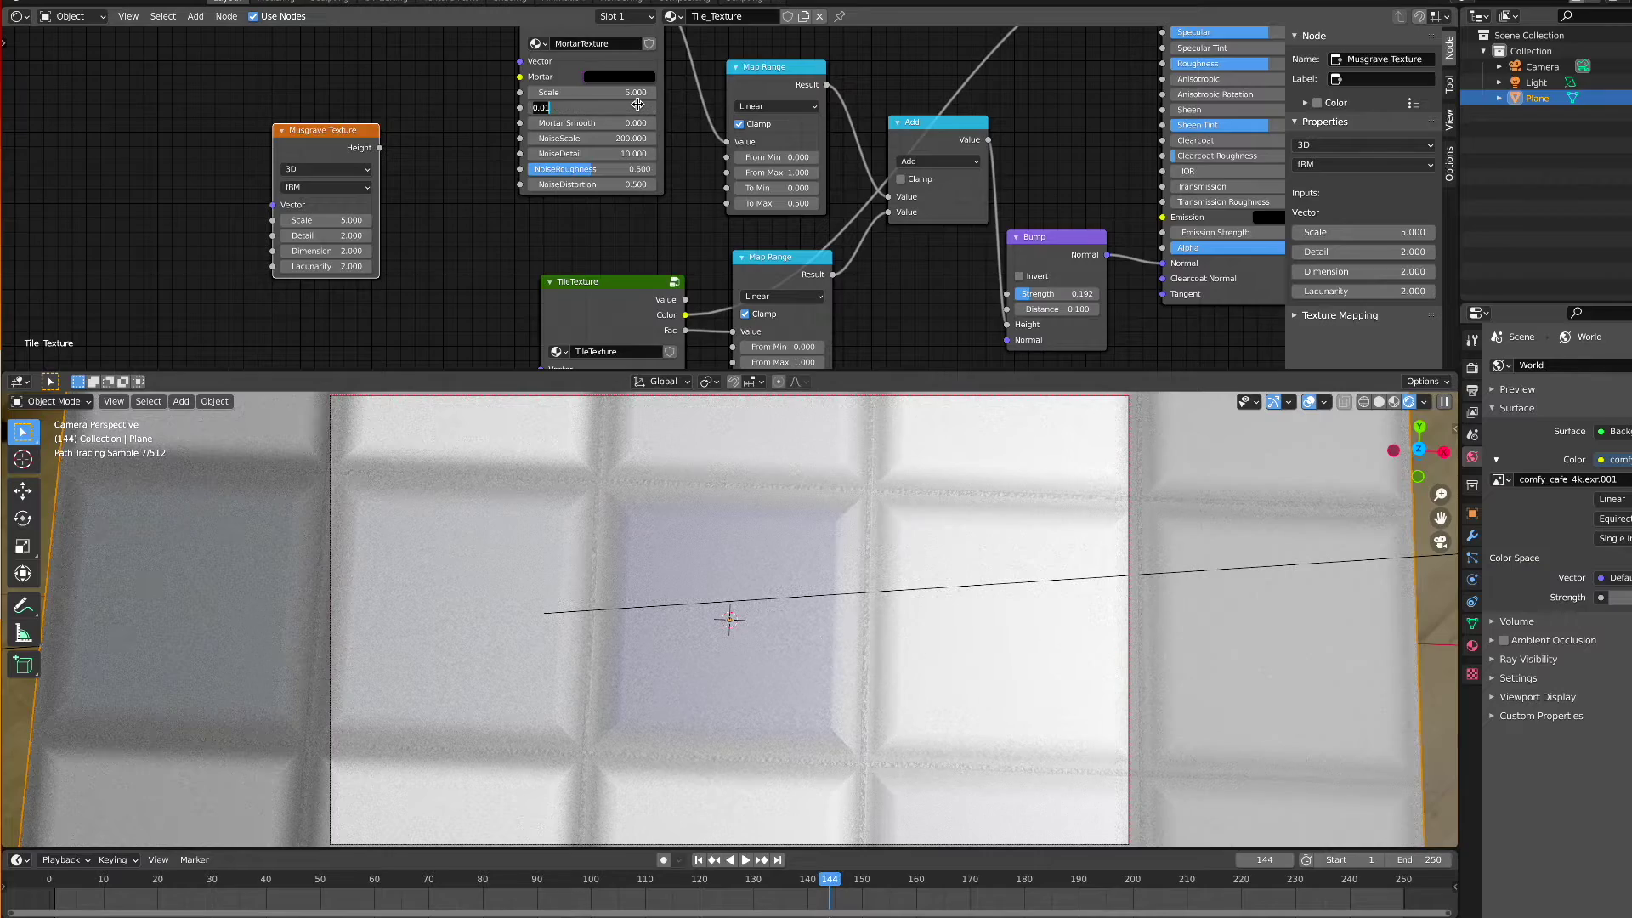
text(0.1)
key(Return)
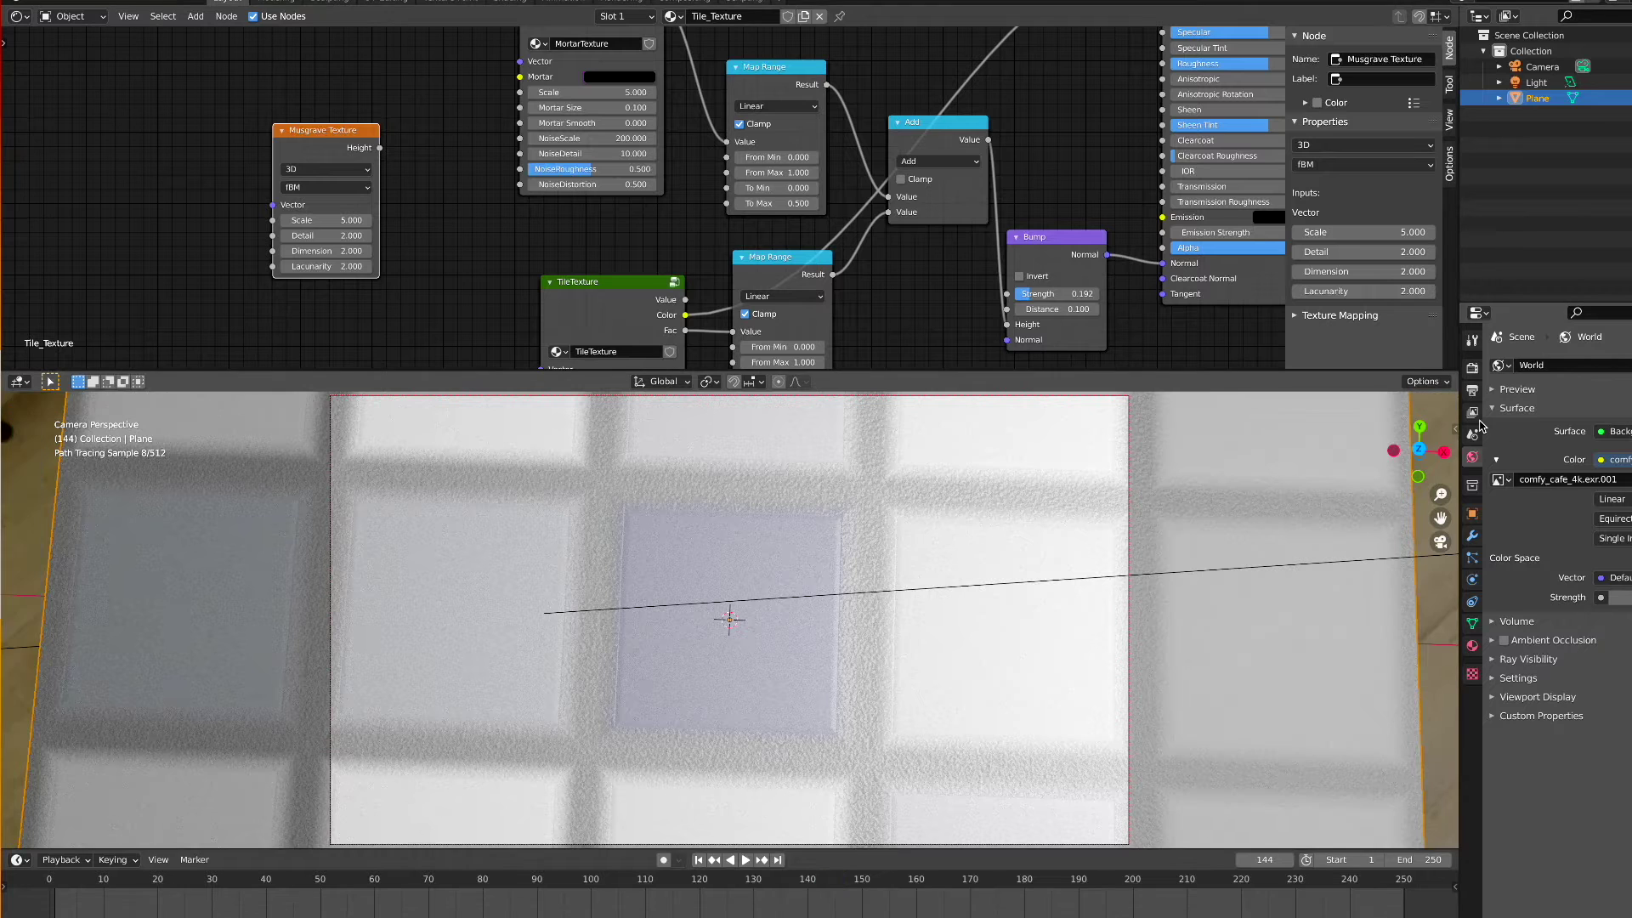
click(1474, 370)
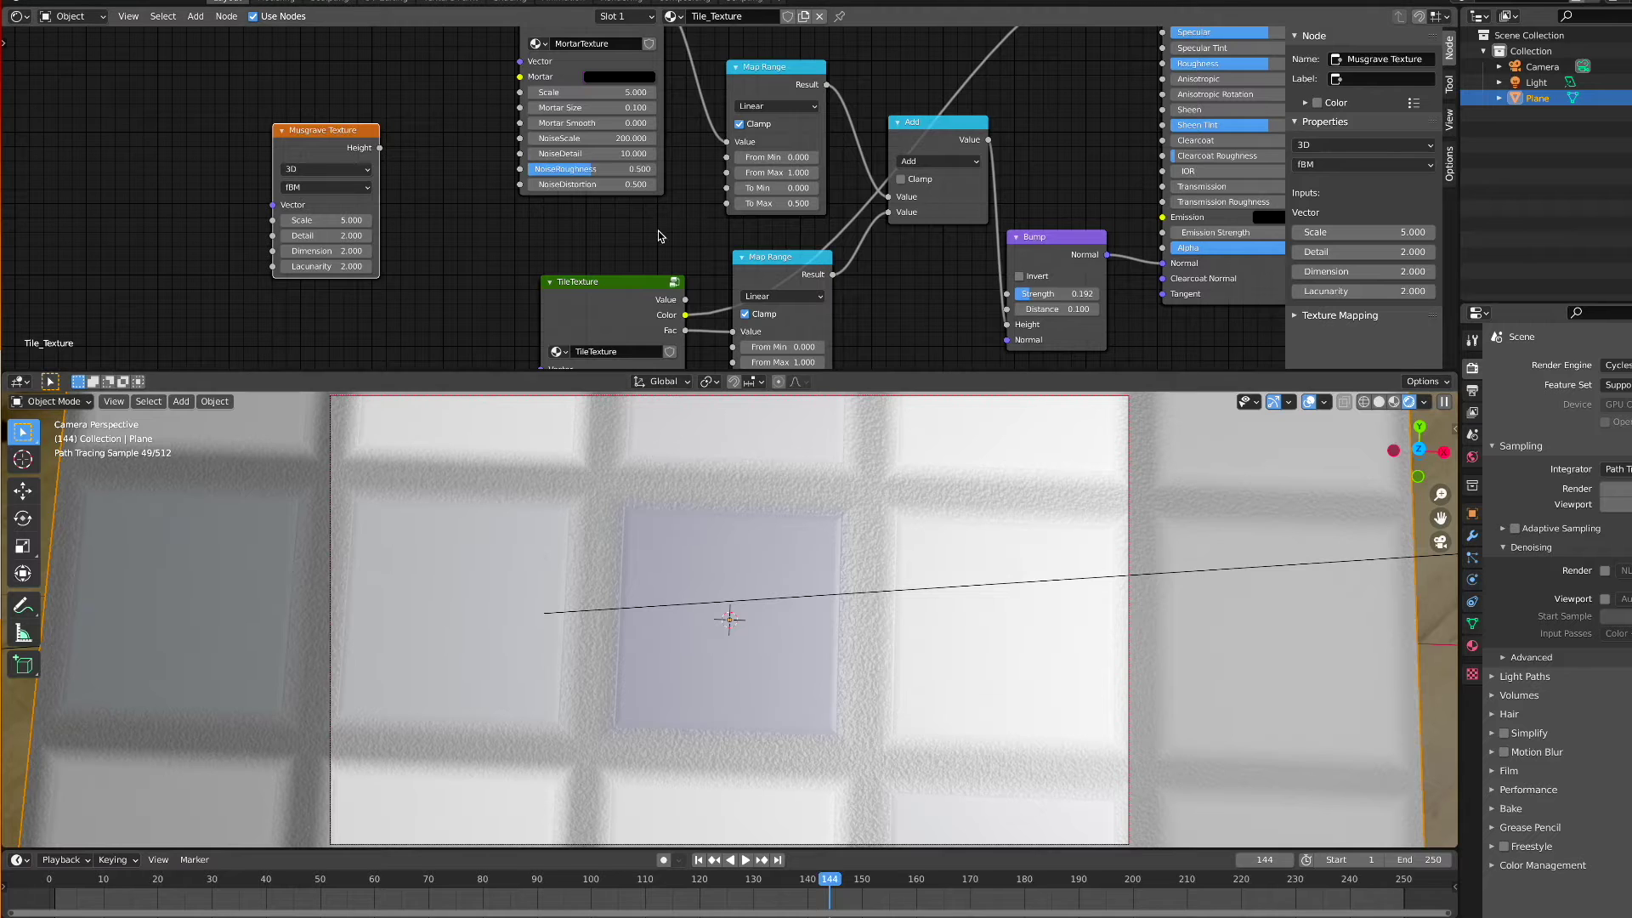
Move the Musgrave Texture node farther from MortarTexture to make room for another node between them
ctrl+scroll(501, 152, up, 4)
ctrl+scroll(510, 174, down, 1)
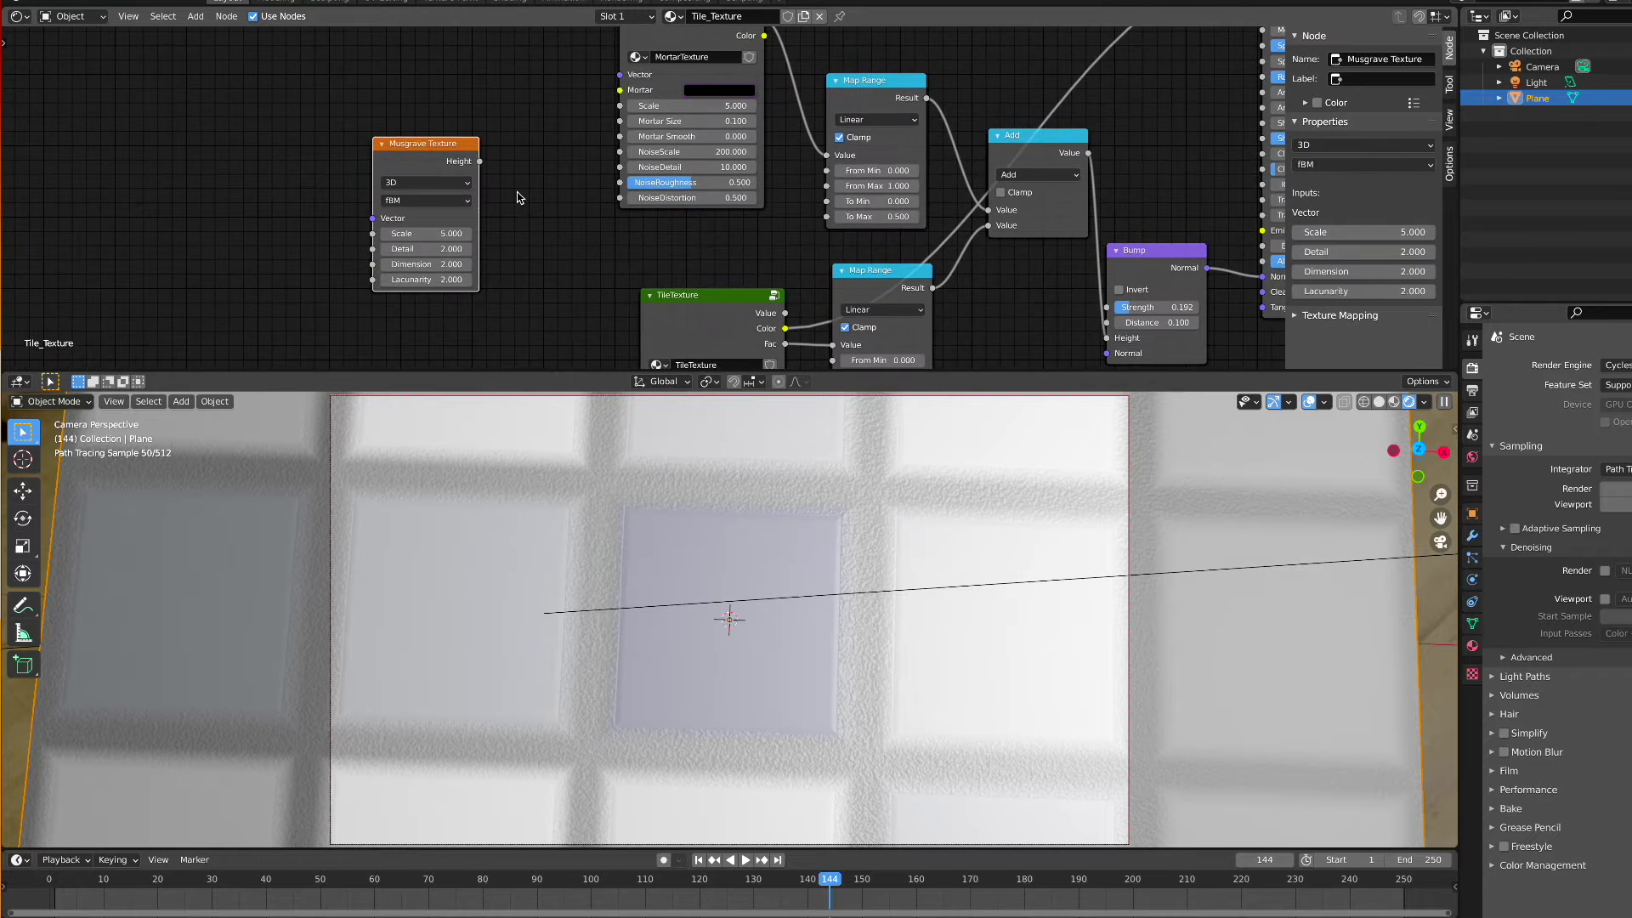
key(g)
click(456, 153)
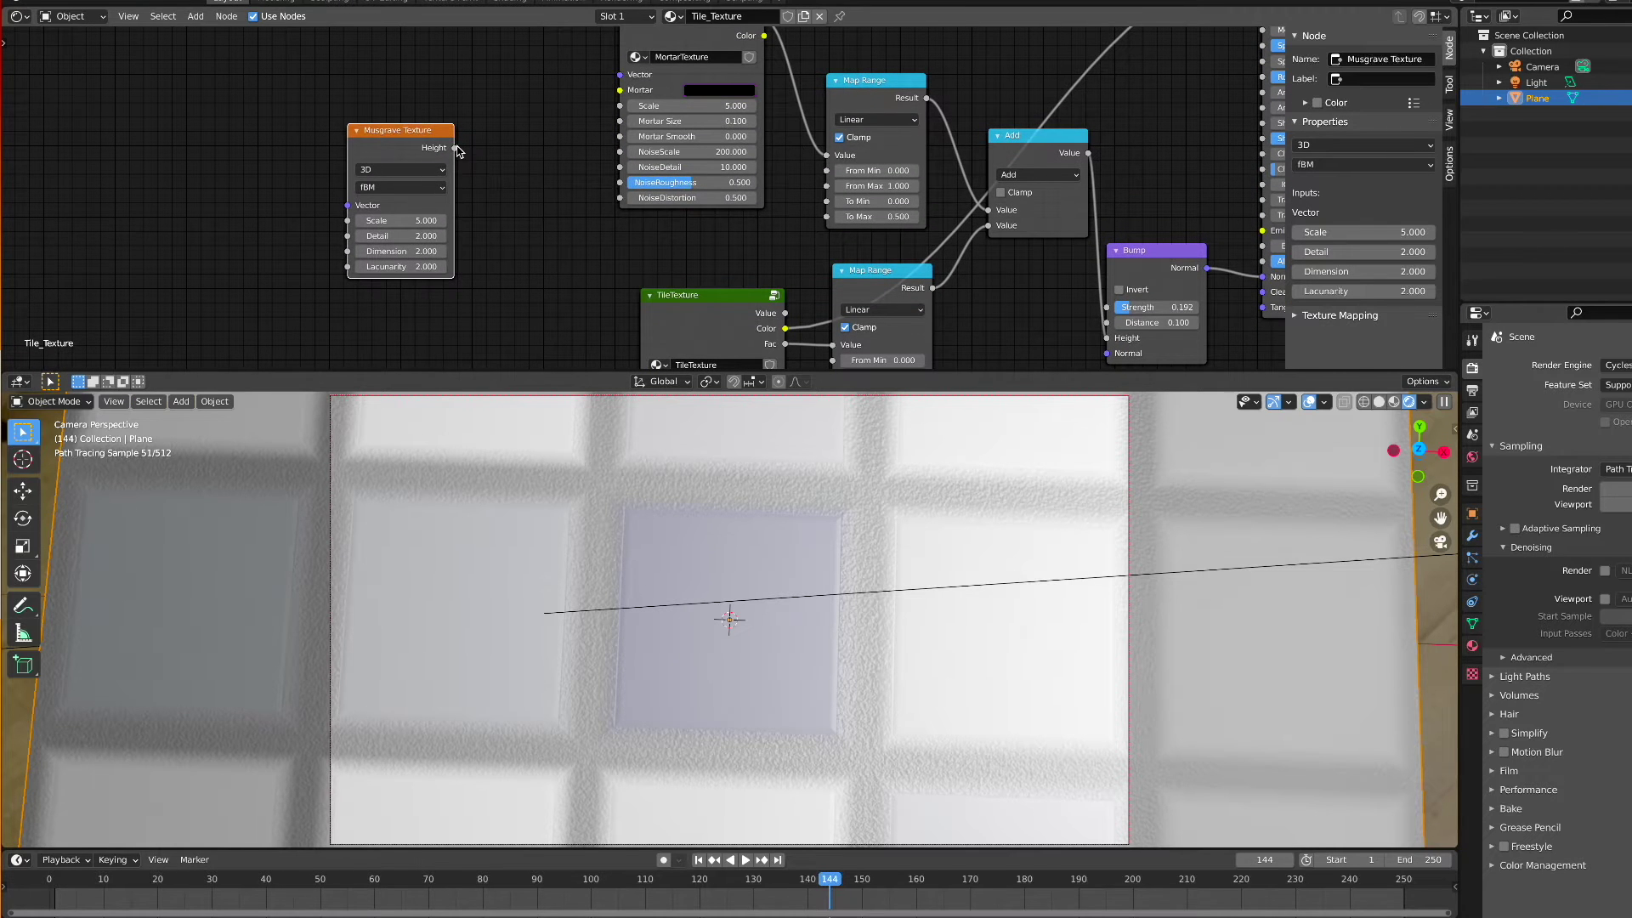
drag(456, 151, 400, 129)
key(shift+a)
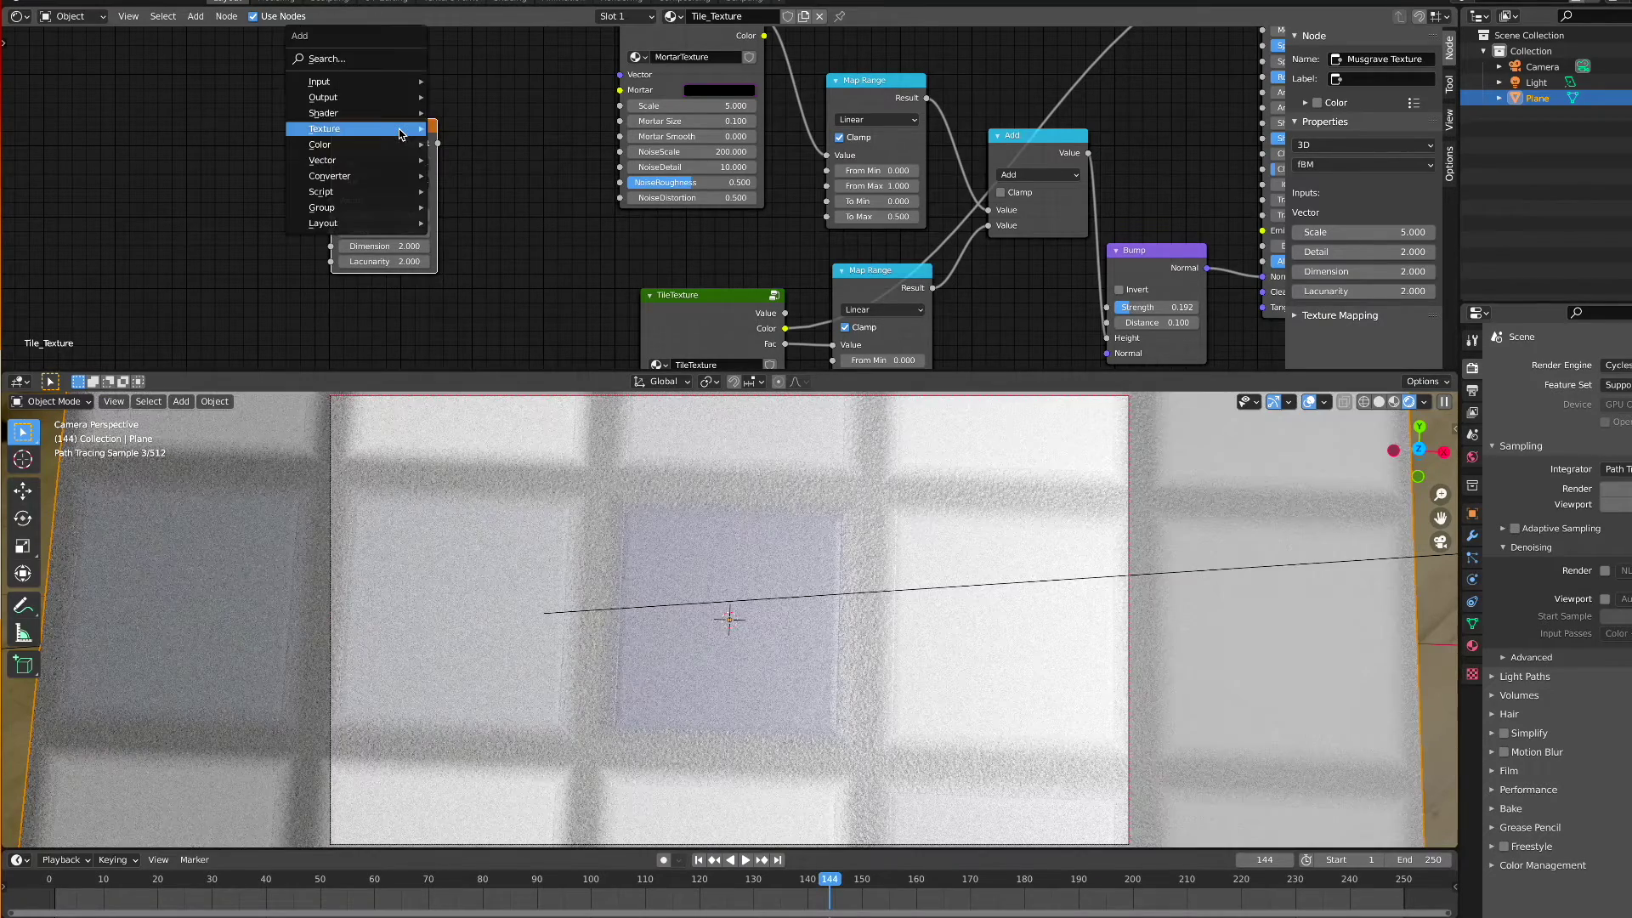
mouse_move(402, 131)
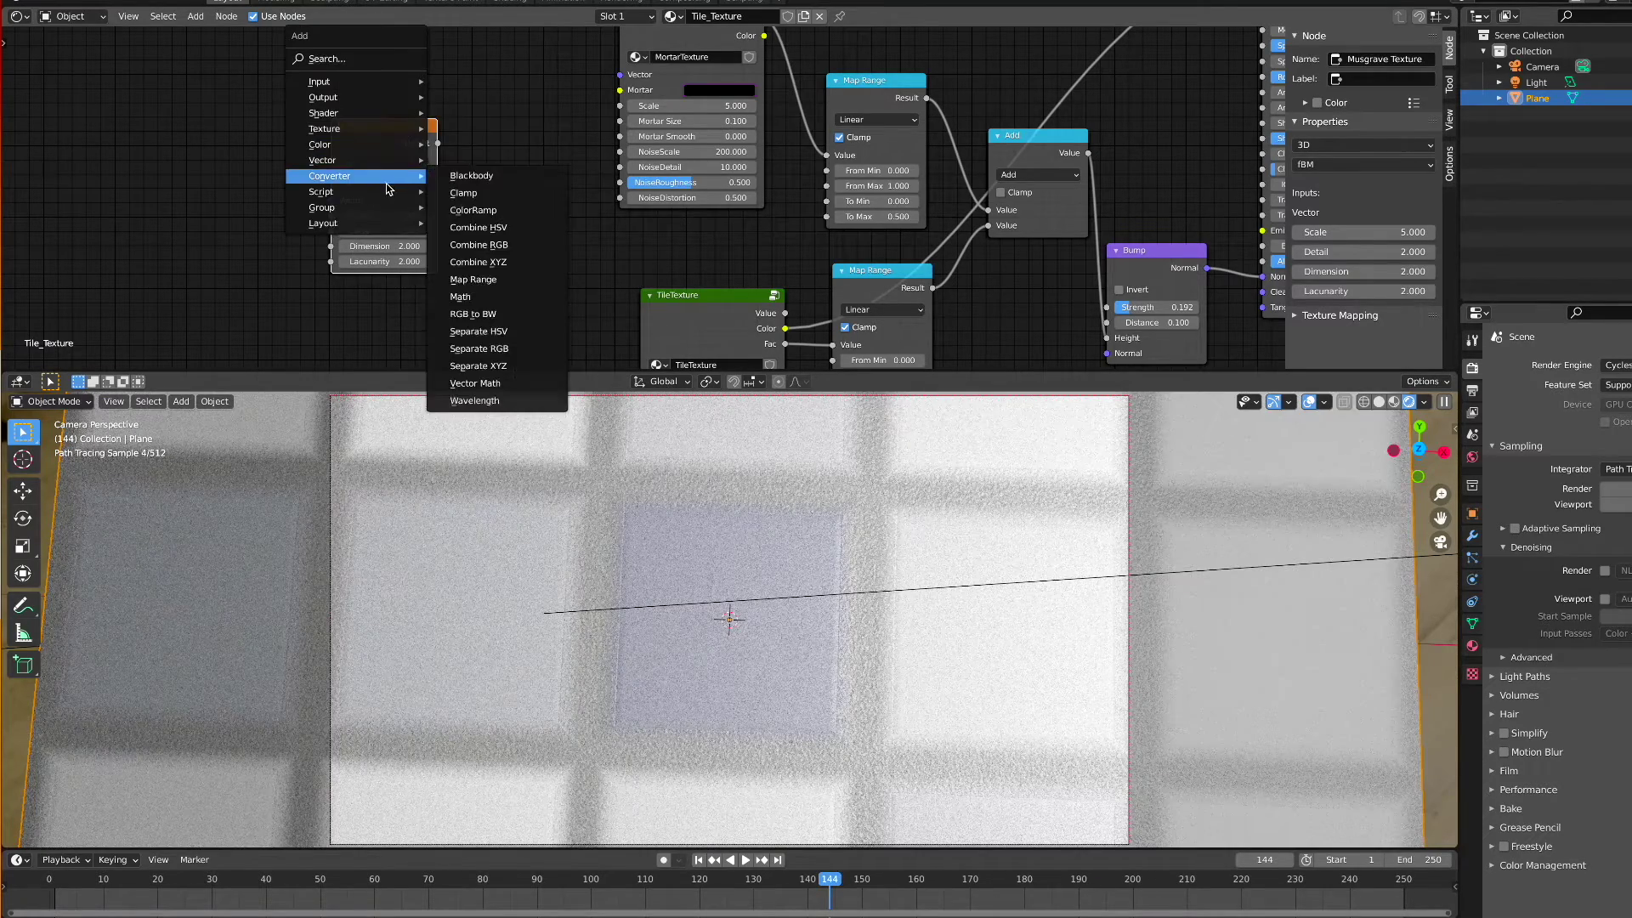
click(515, 141)
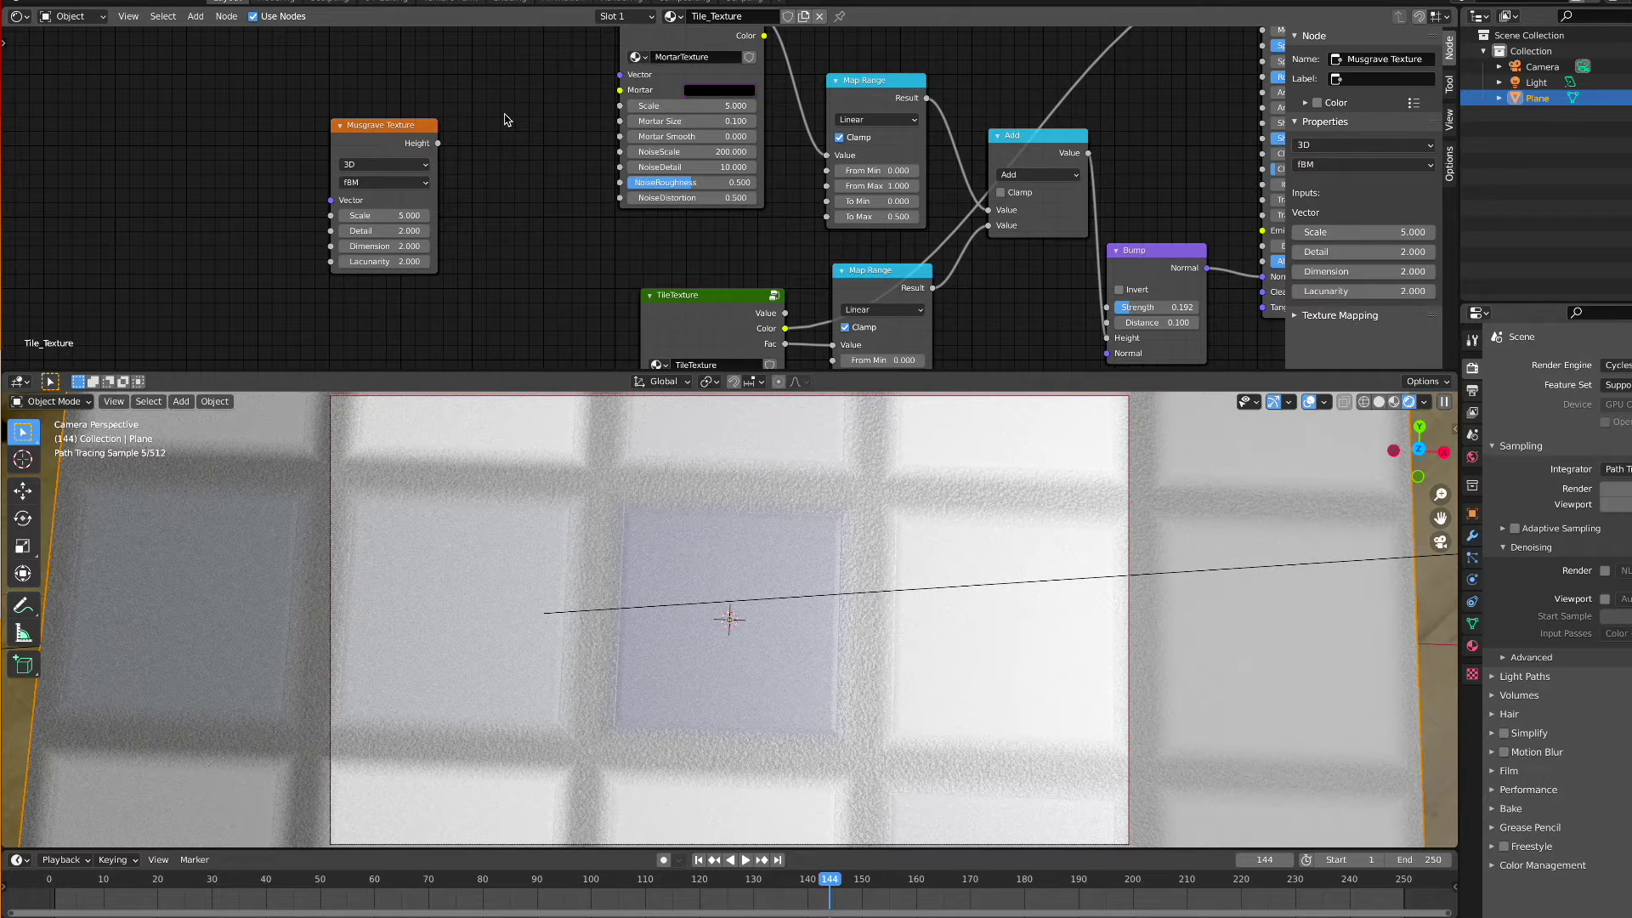
Add a Map Range node between Musgrave Texture and MortarTexture, and link the Musgrave Height output to its Value input
key(shift+a)
mouse_move(503, 114)
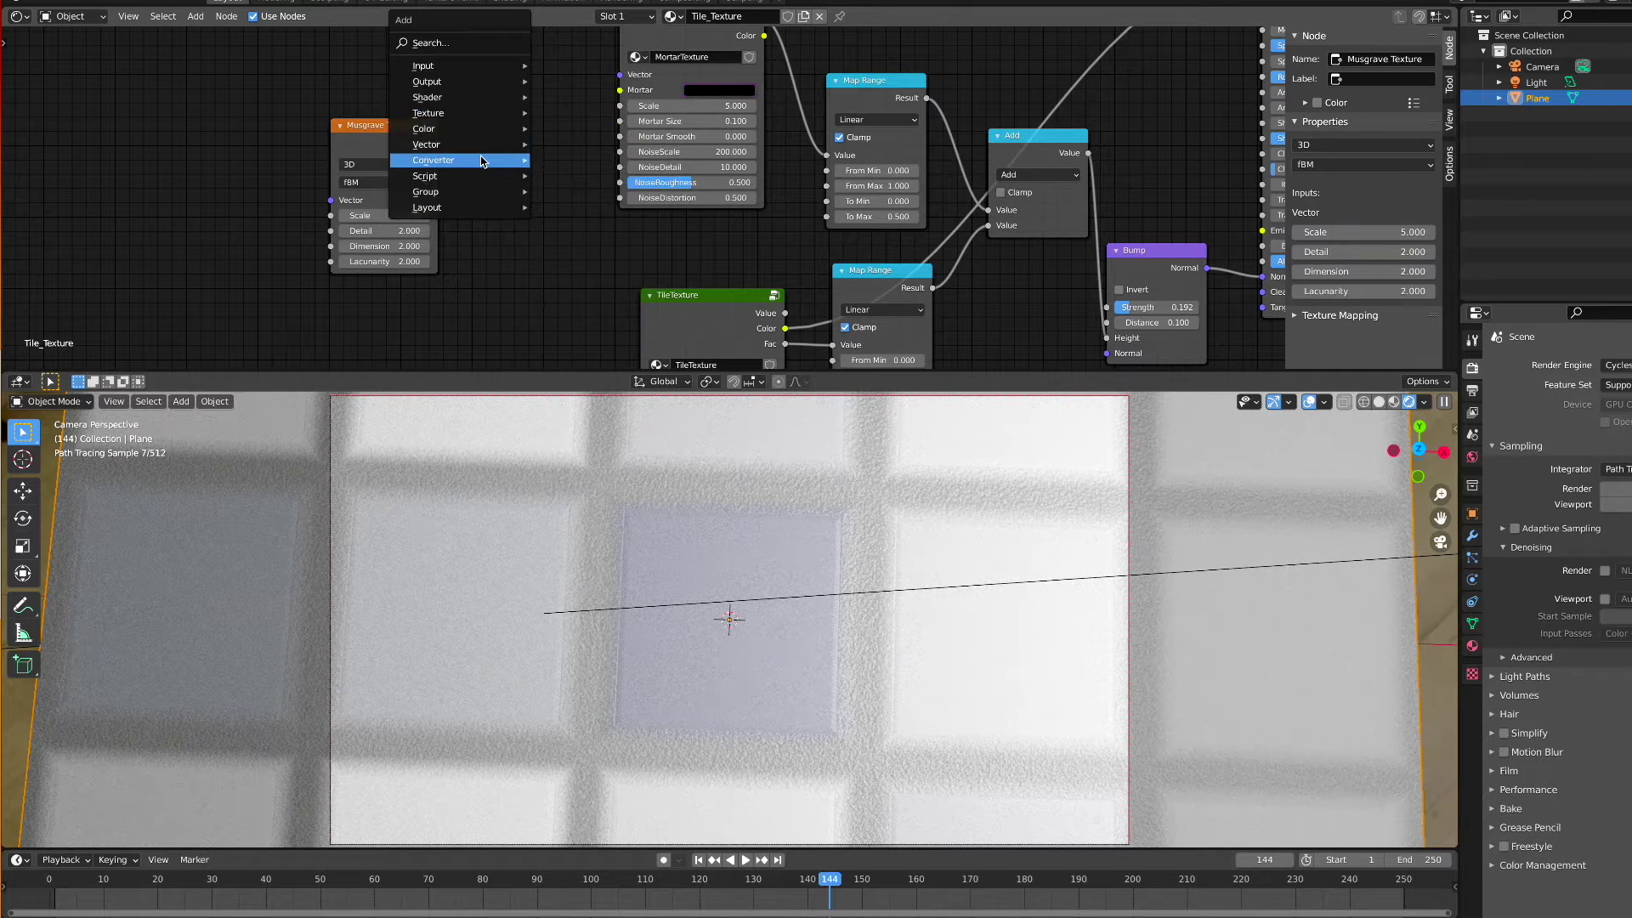
mouse_move(497, 160)
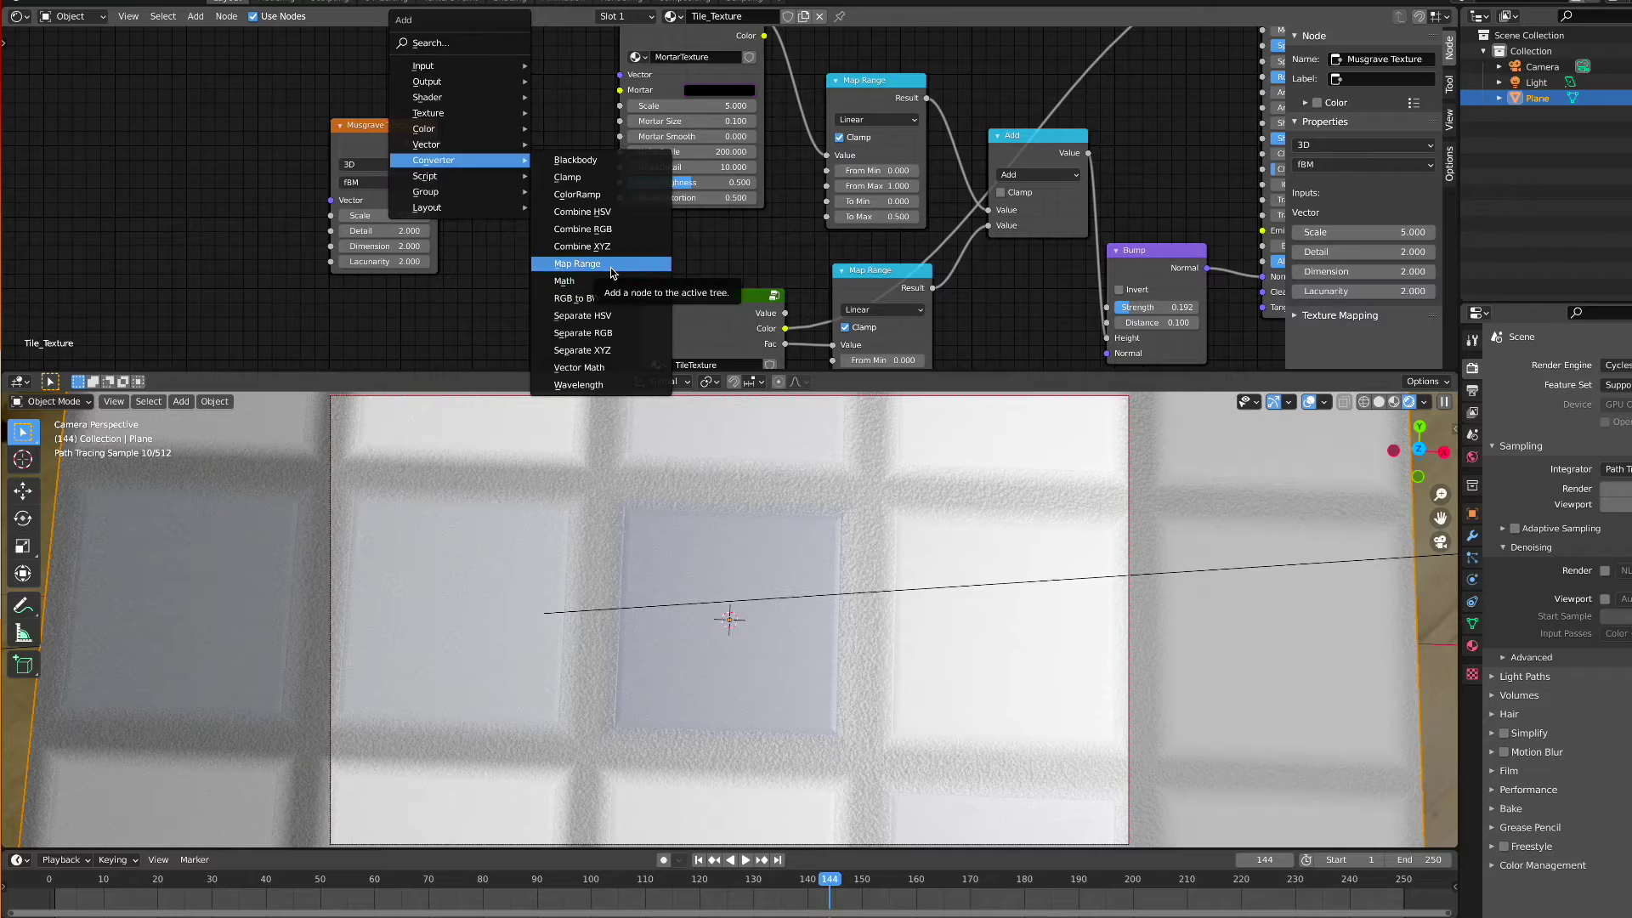
click(610, 263)
click(504, 139)
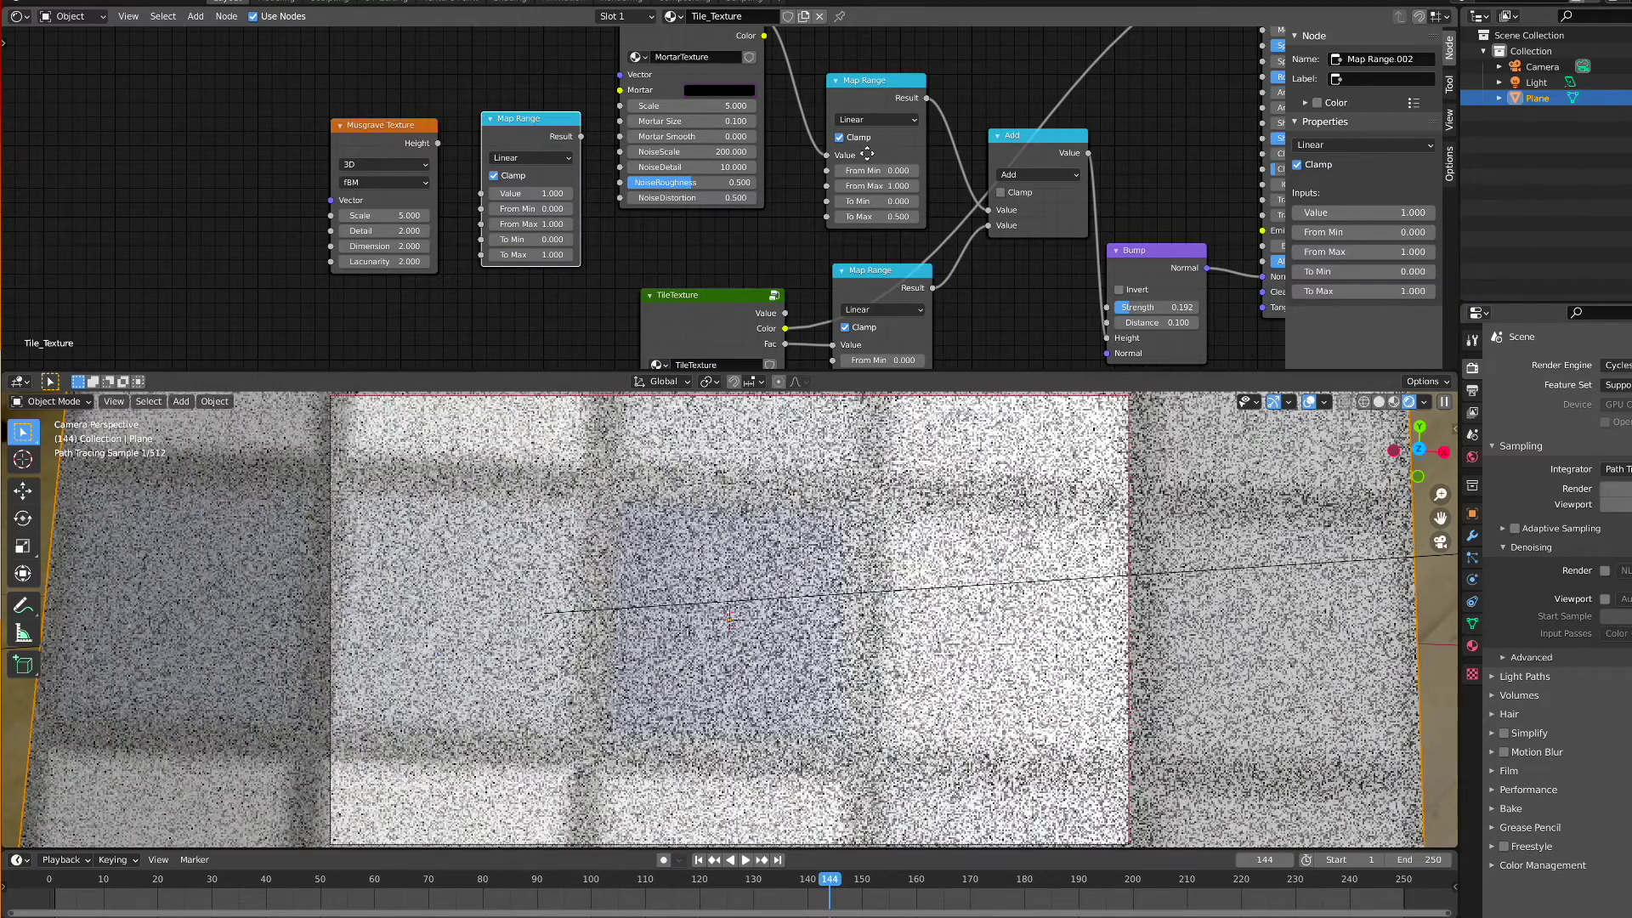
key(g)
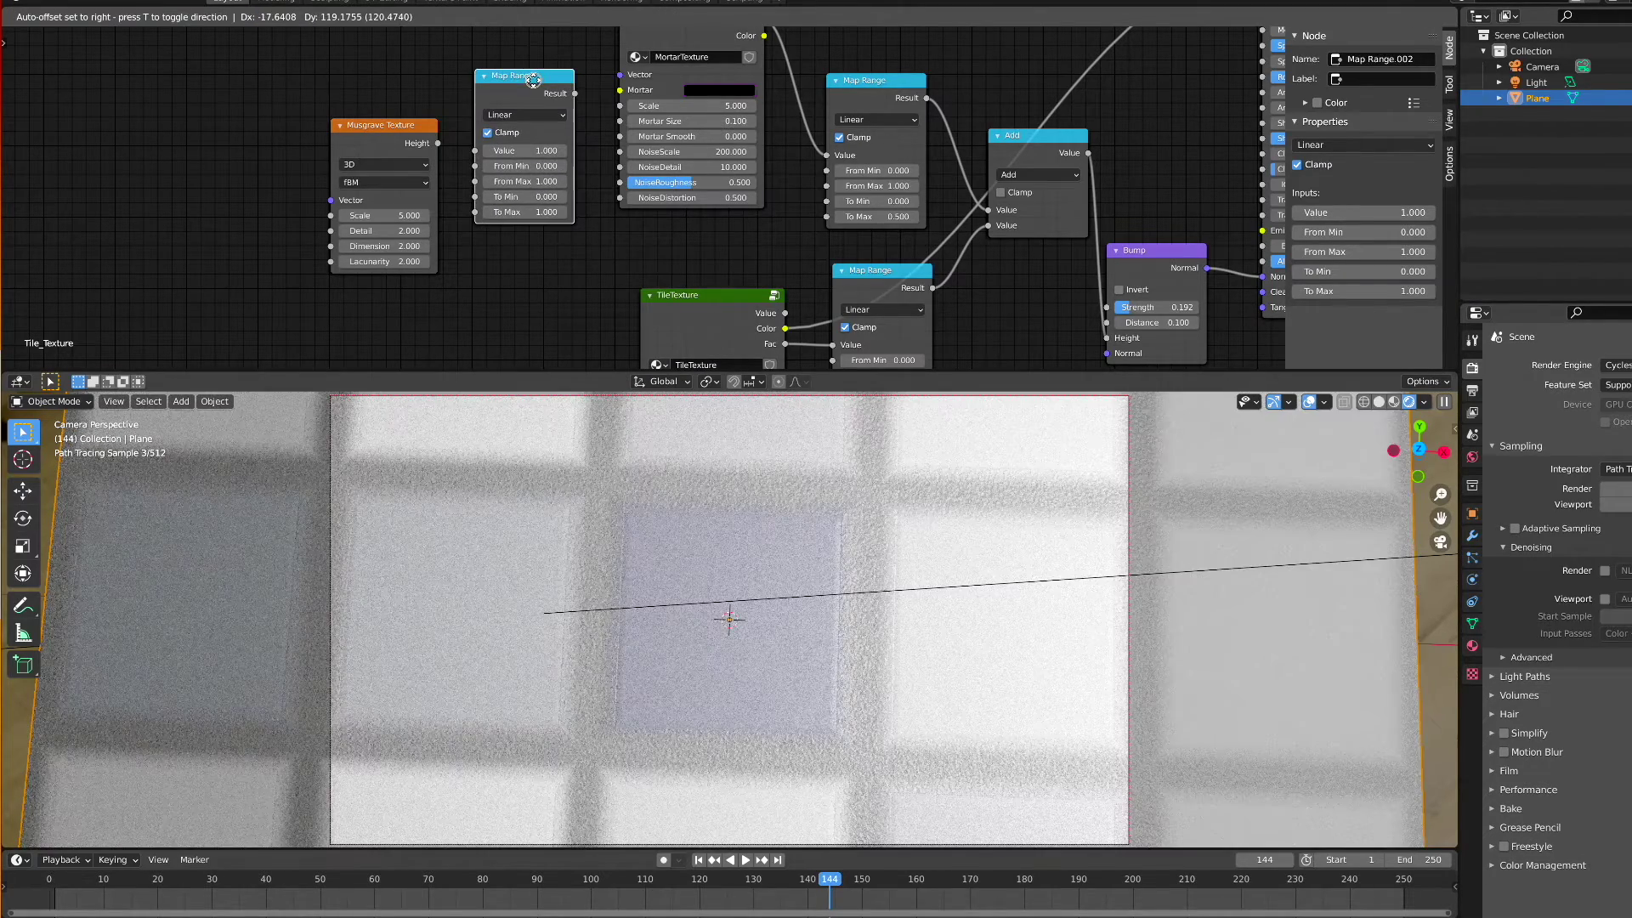
click(533, 47)
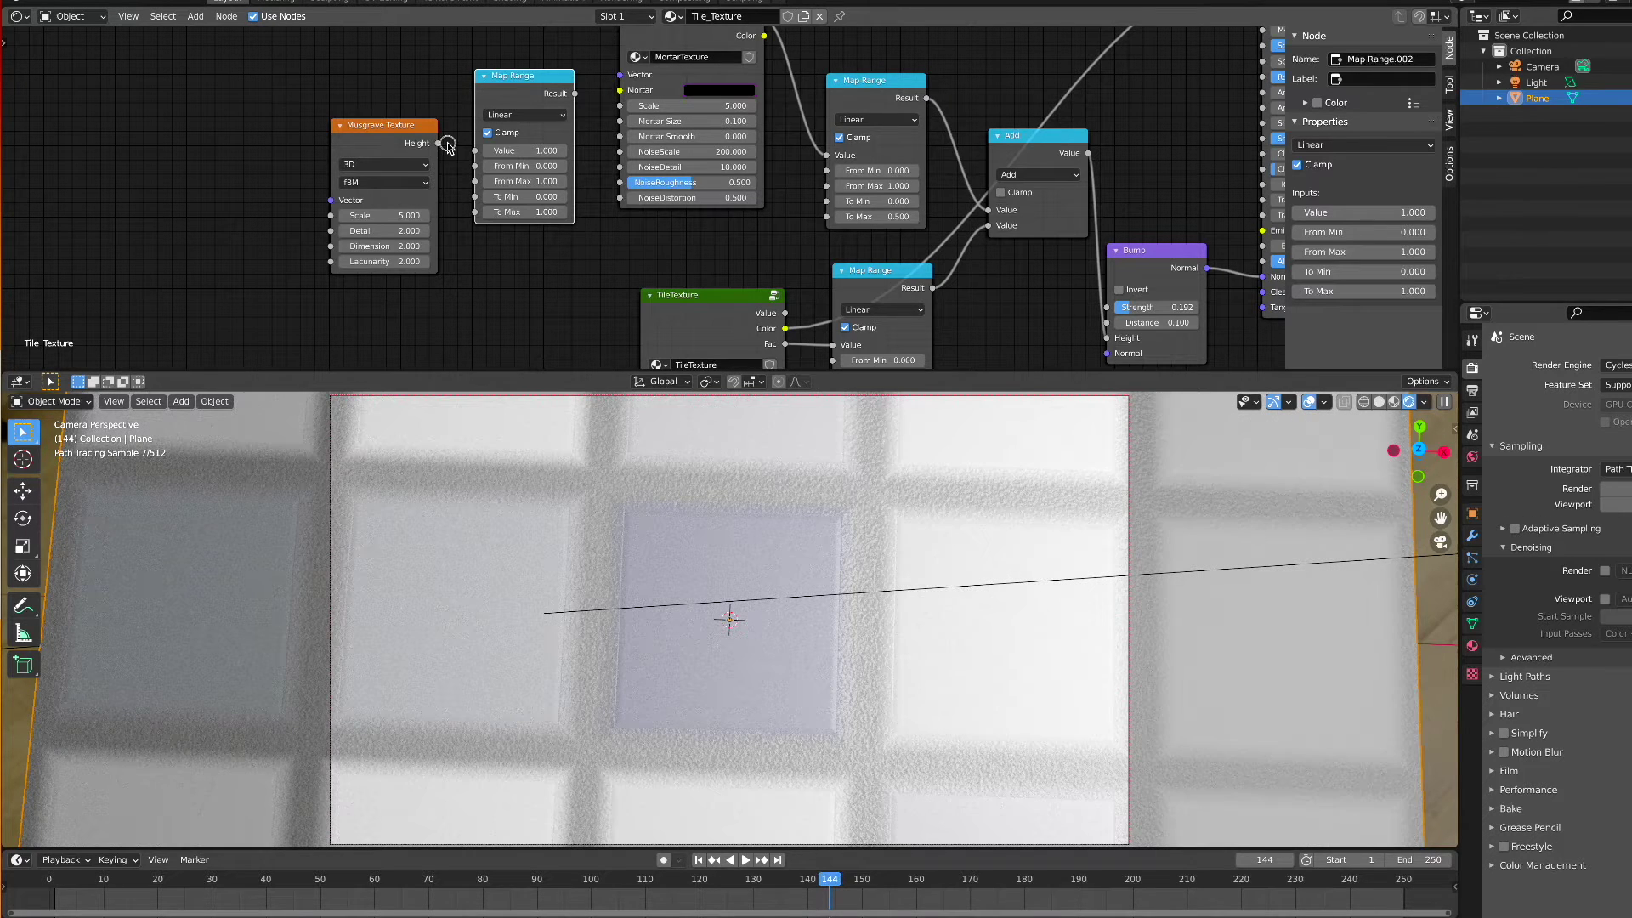
drag(448, 147, 474, 153)
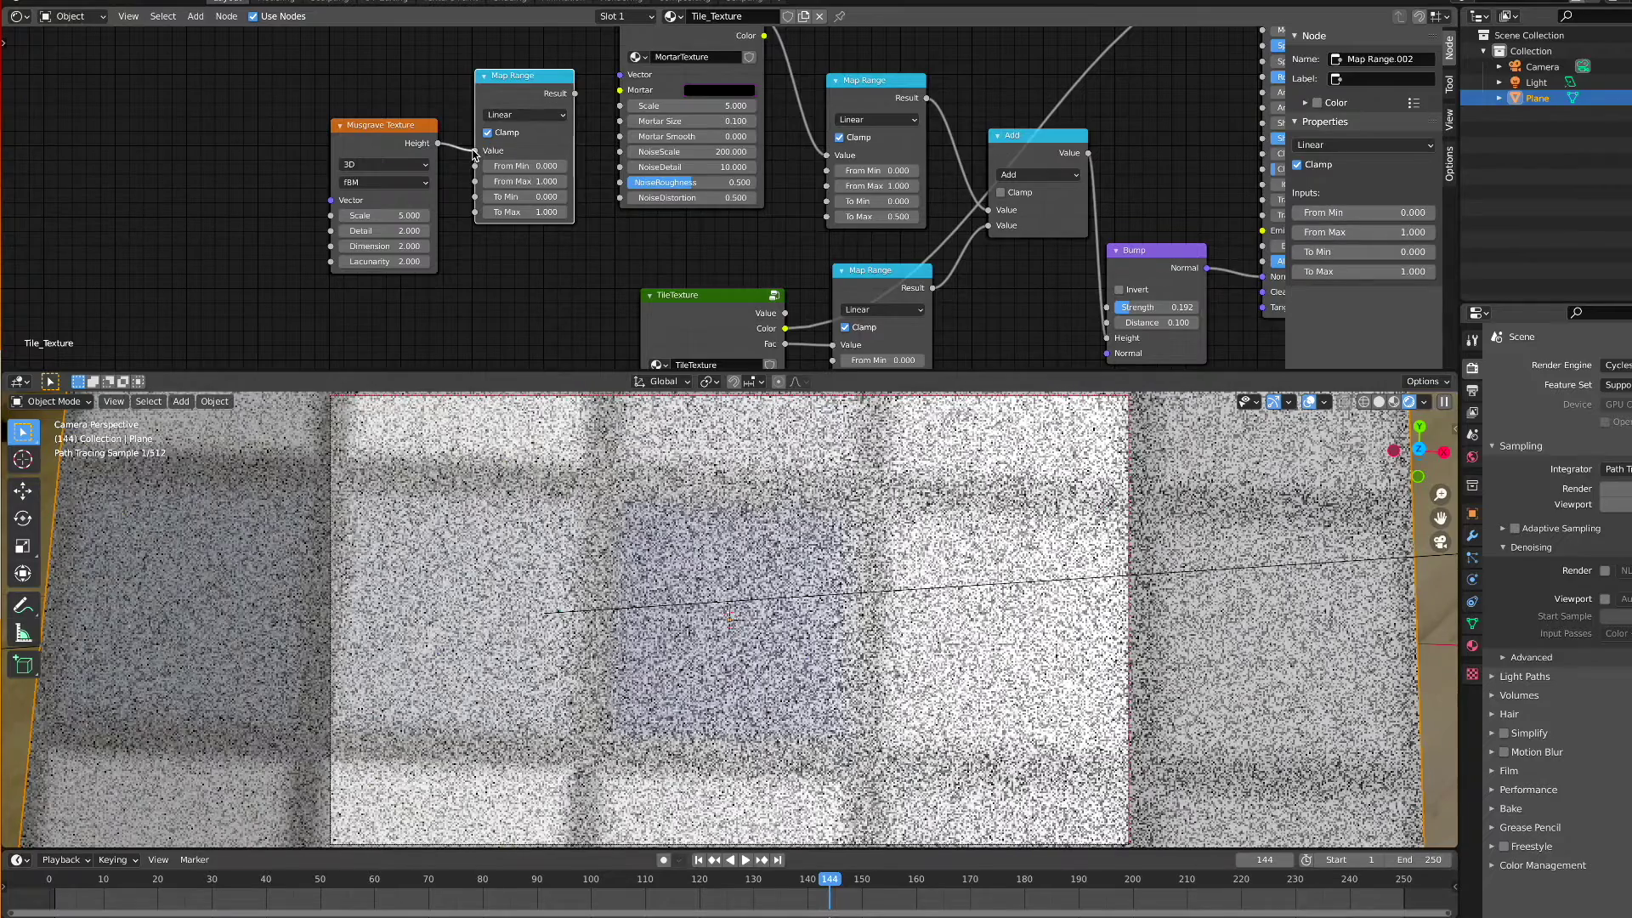
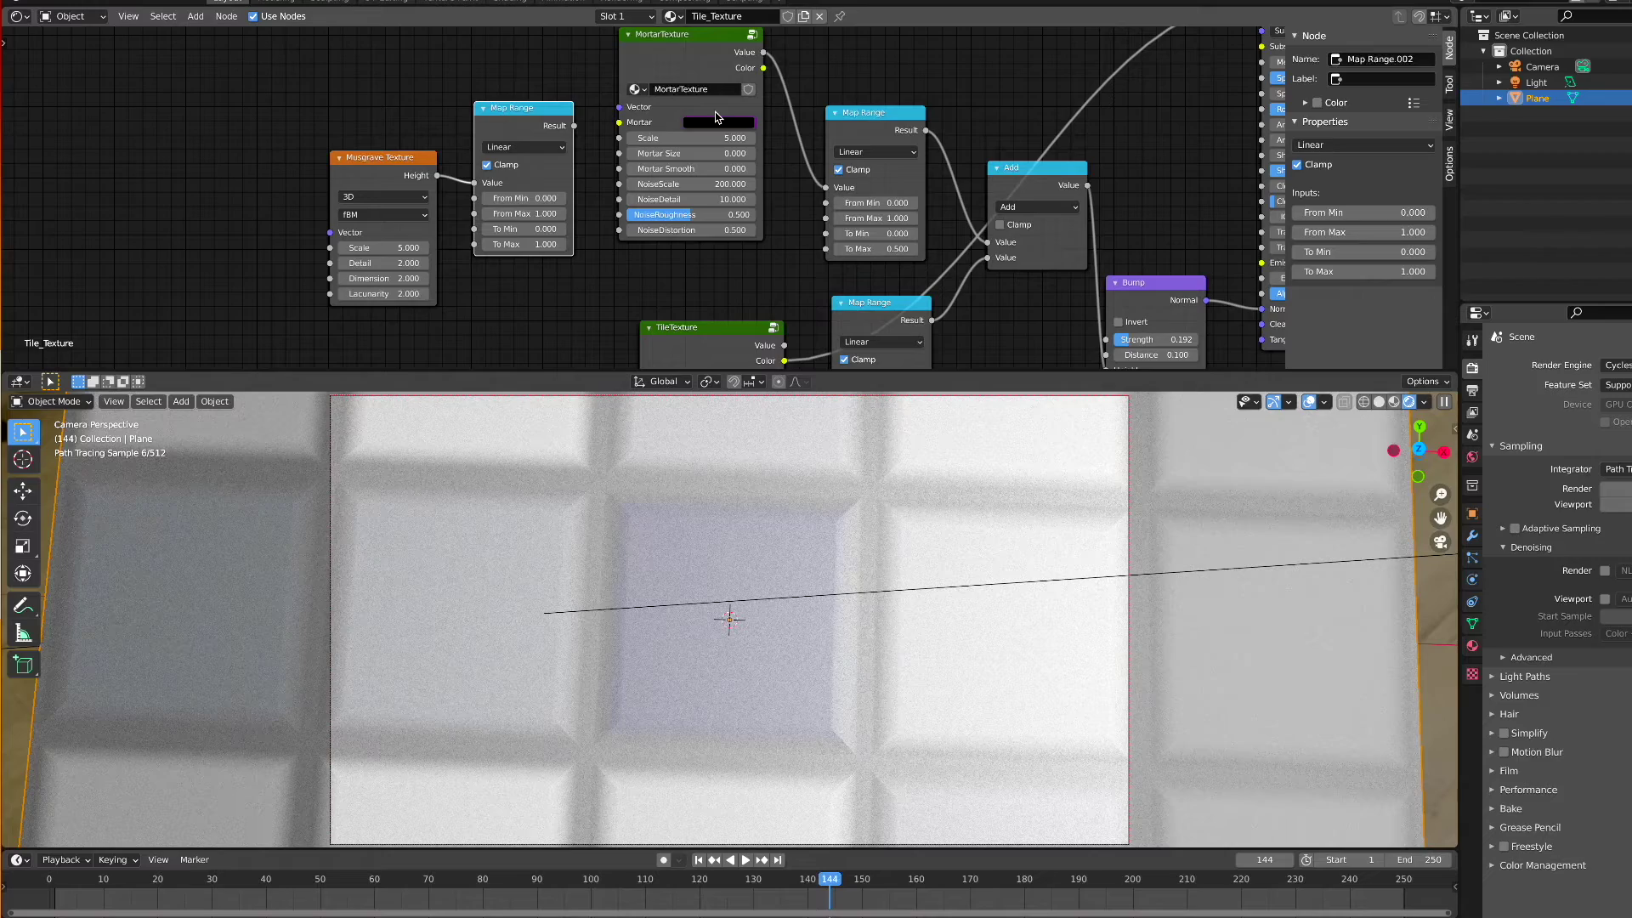
Try MortarTexture's Mortar Size at 0 and at 1 to compare the two extremes on the tiles
click(694, 153)
text(0.0)
key(Return)
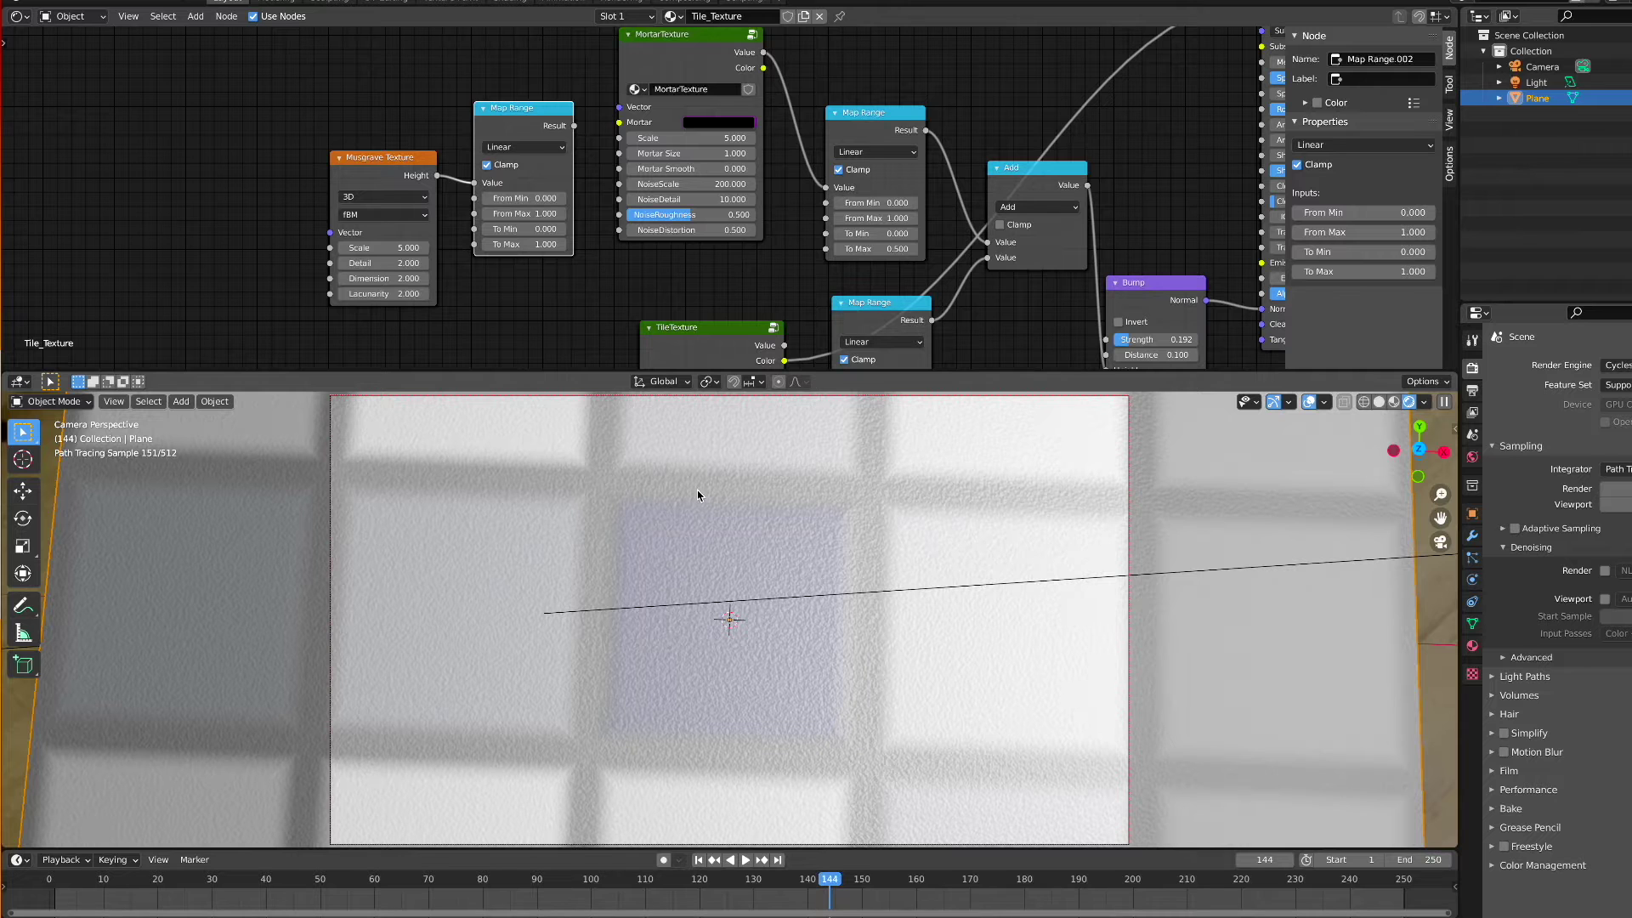
Move the new Map Range node slightly closer to MortarTexture and link its Result output to the Mortar Size input
middle_drag(719, 153, 720, 159)
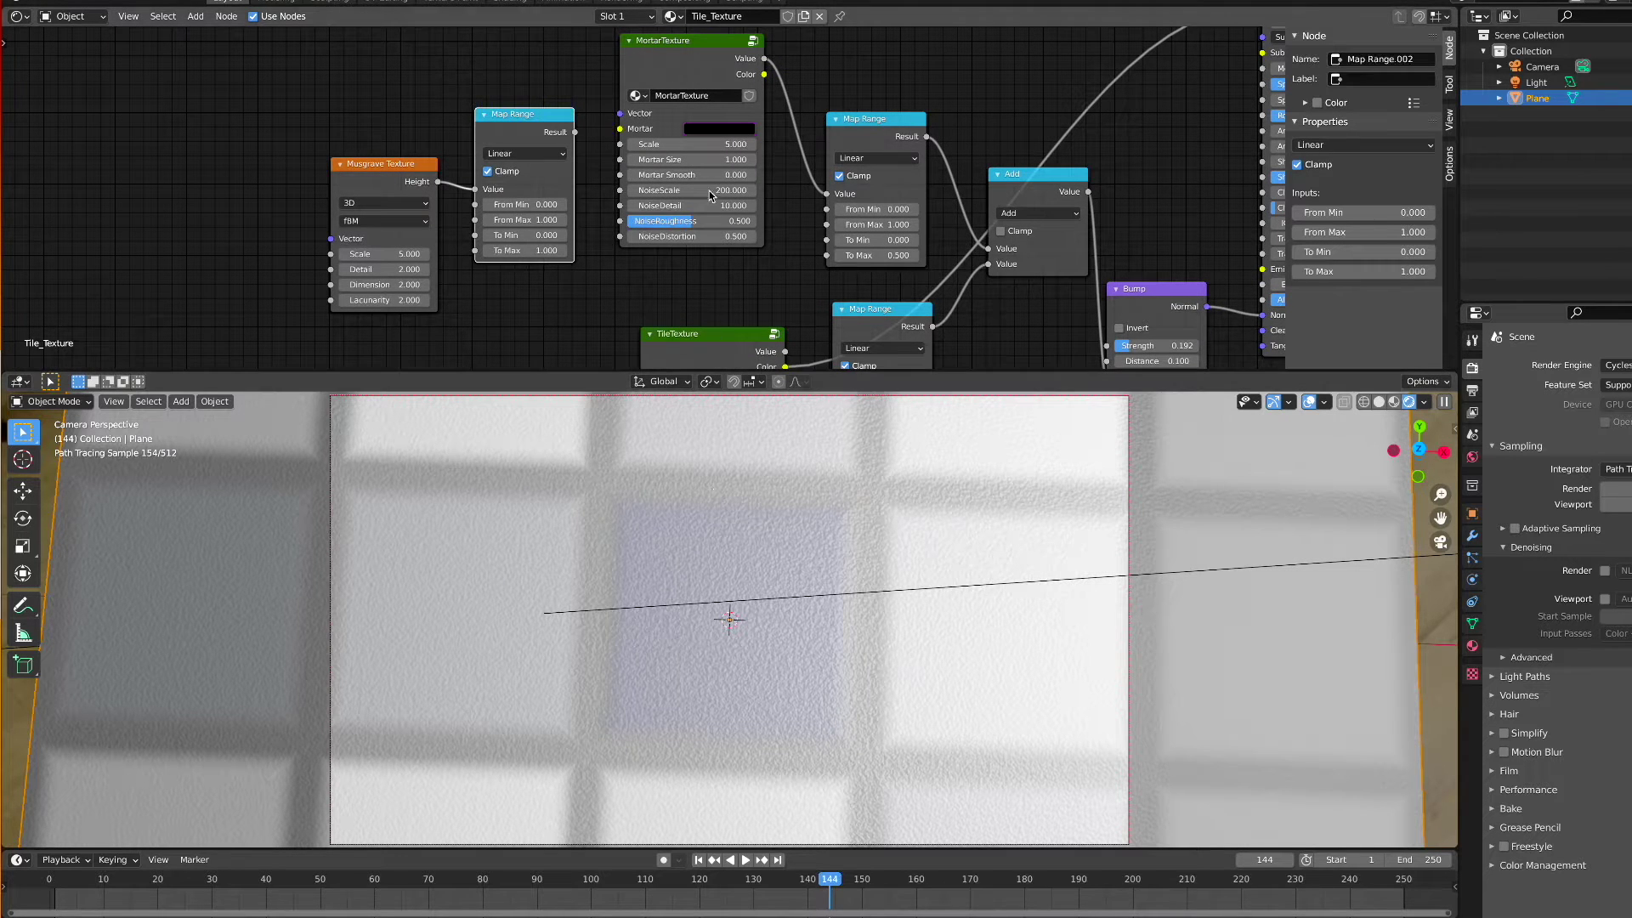
middle_drag(716, 158, 716, 161)
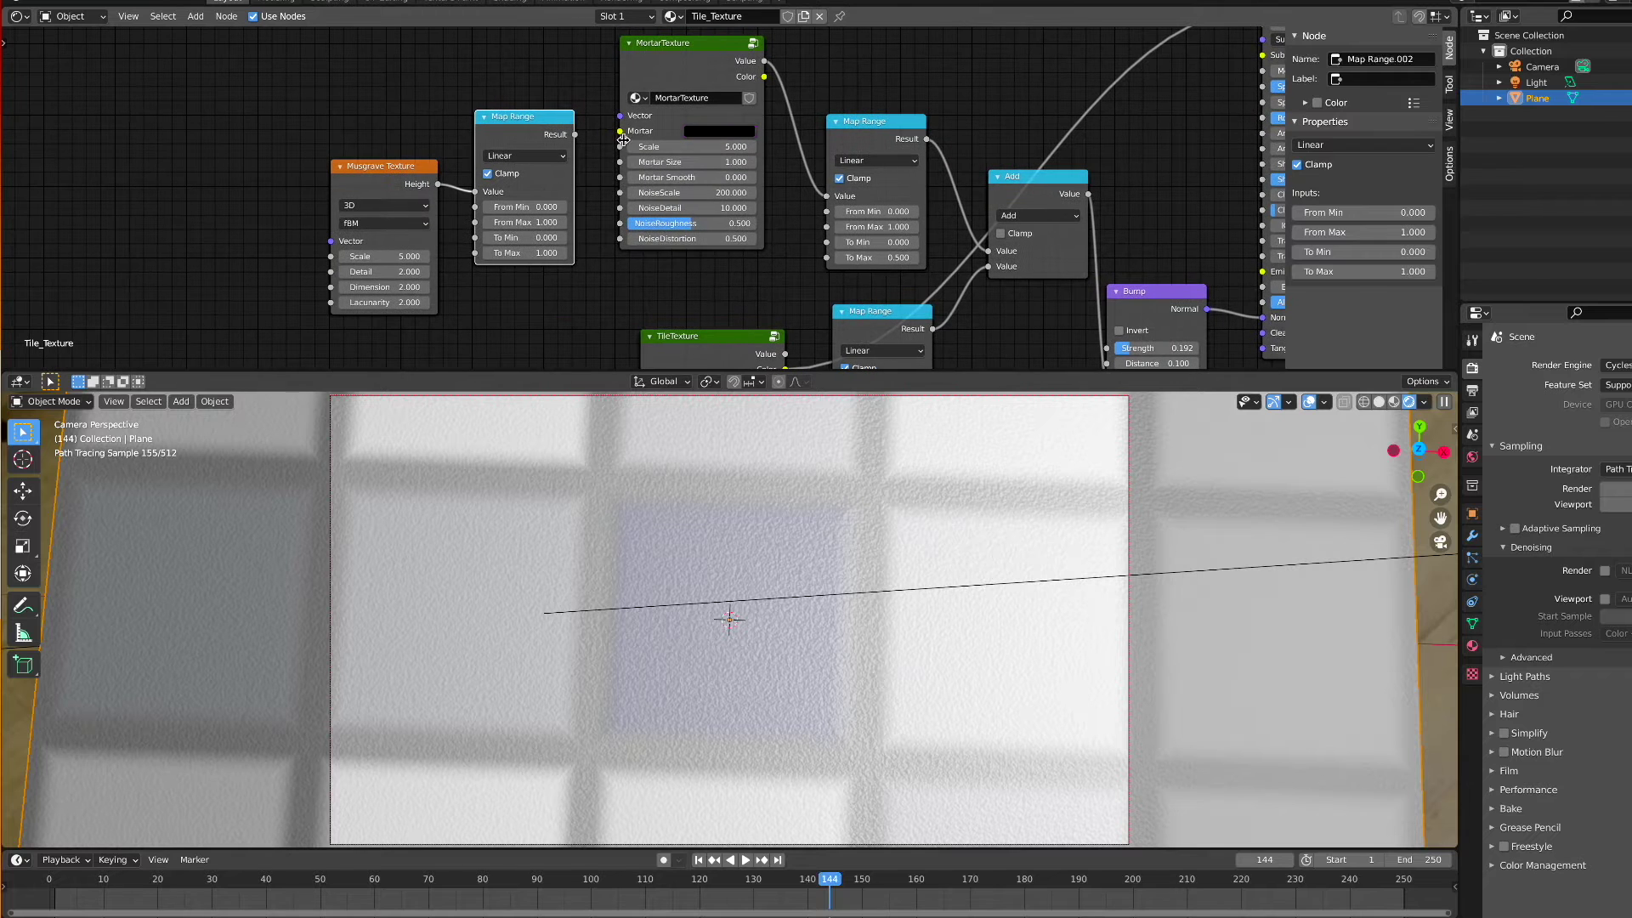
middle_drag(541, 121, 540, 123)
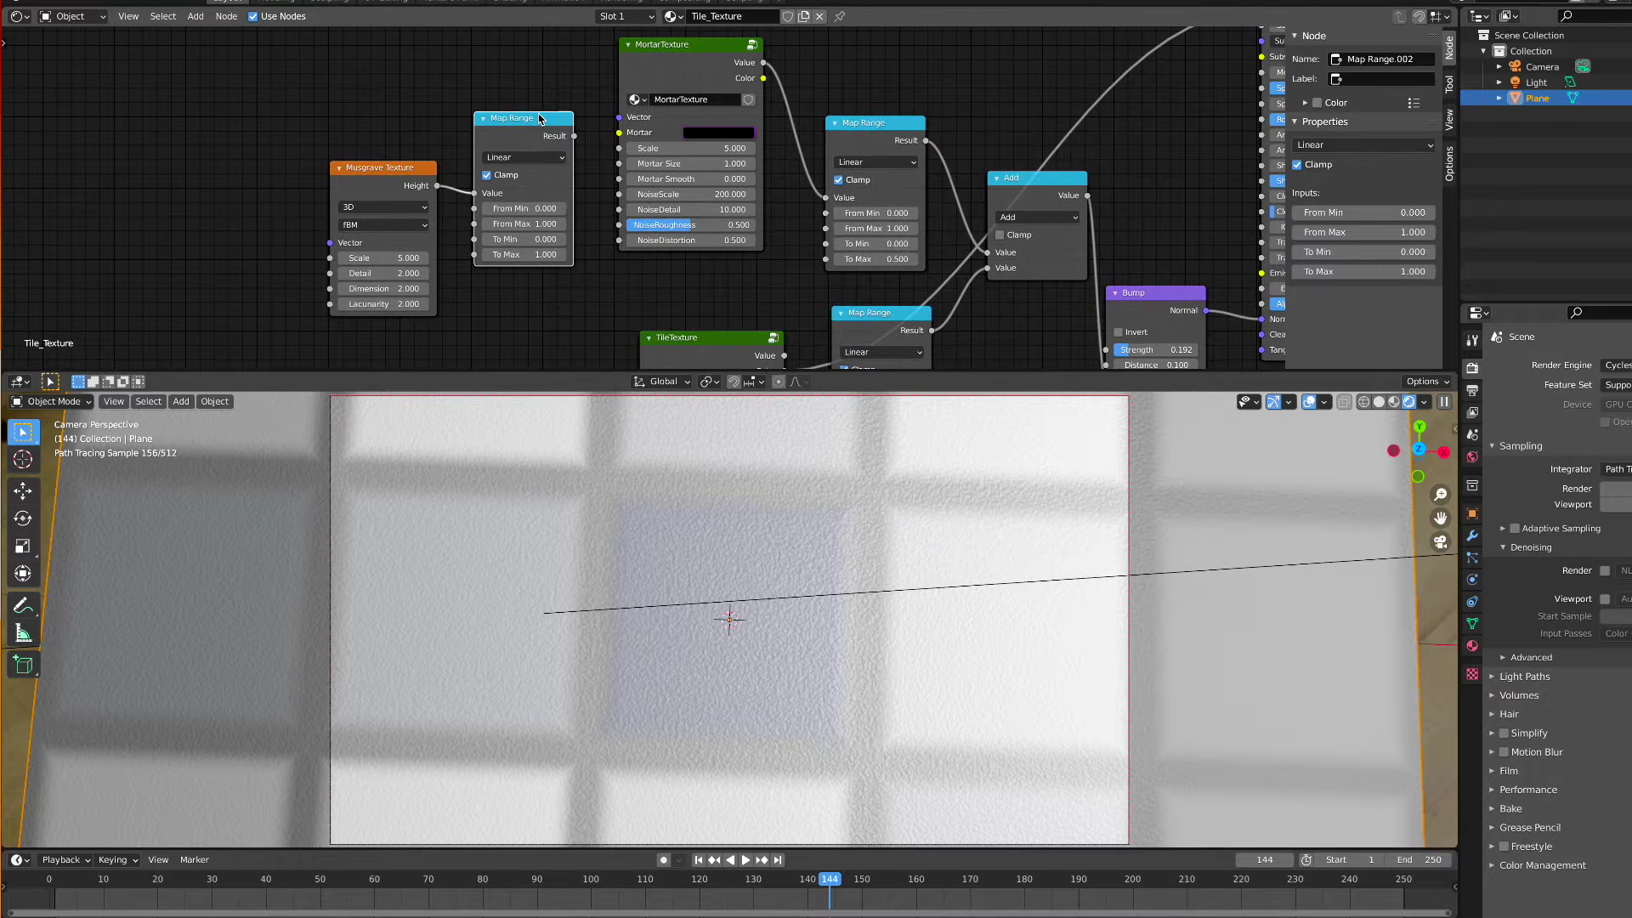
drag(527, 134, 537, 124)
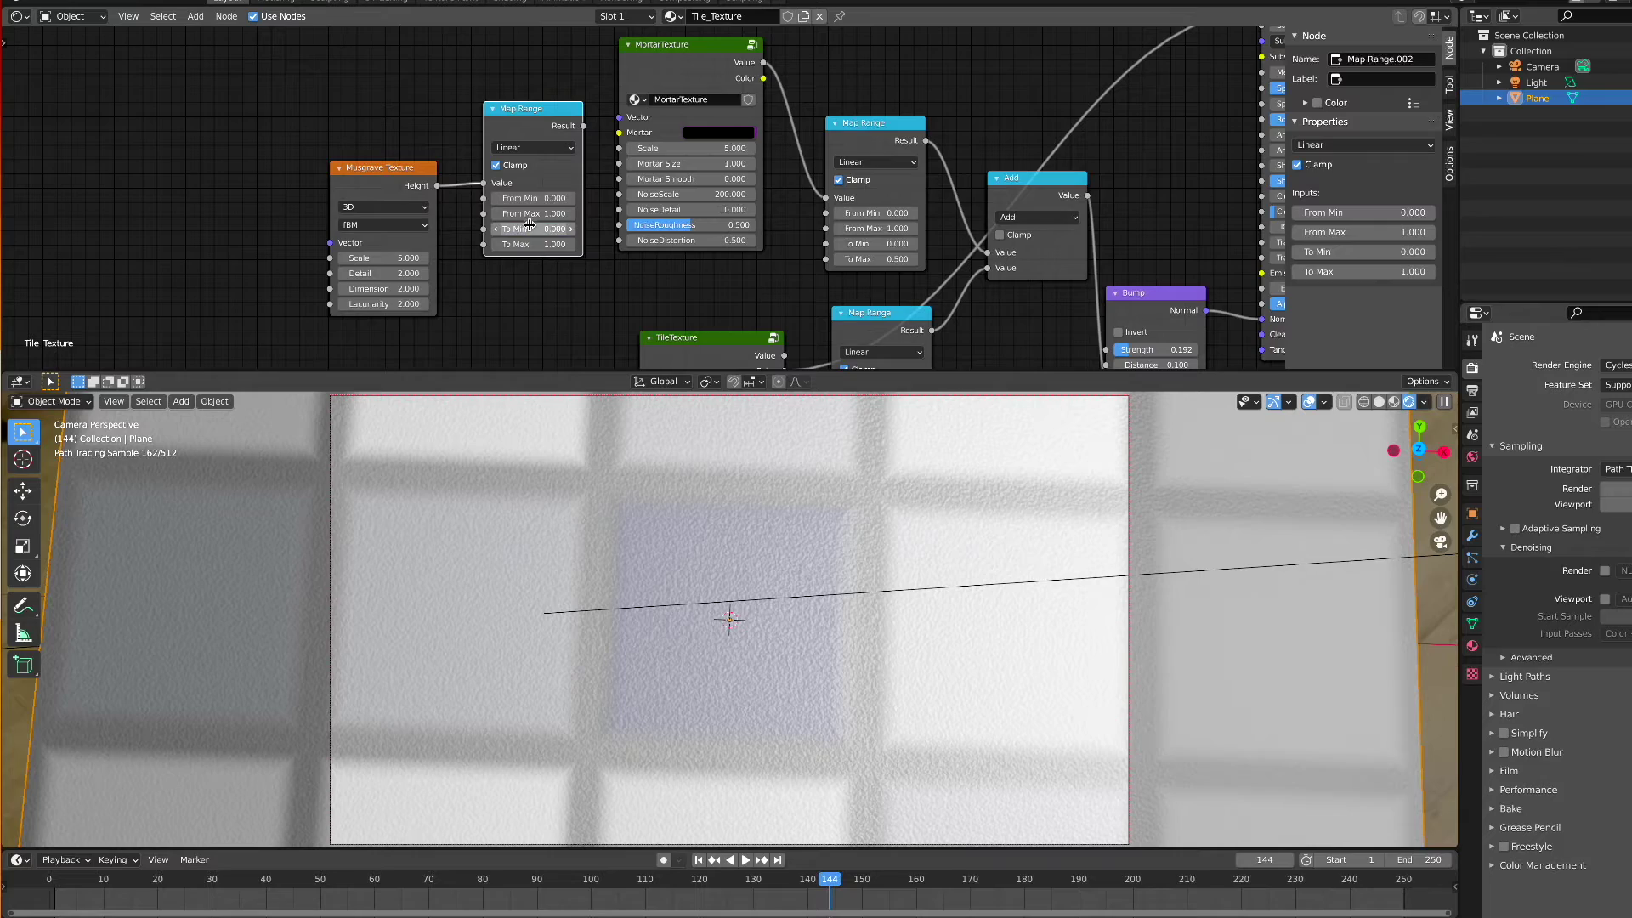
drag(584, 128, 621, 167)
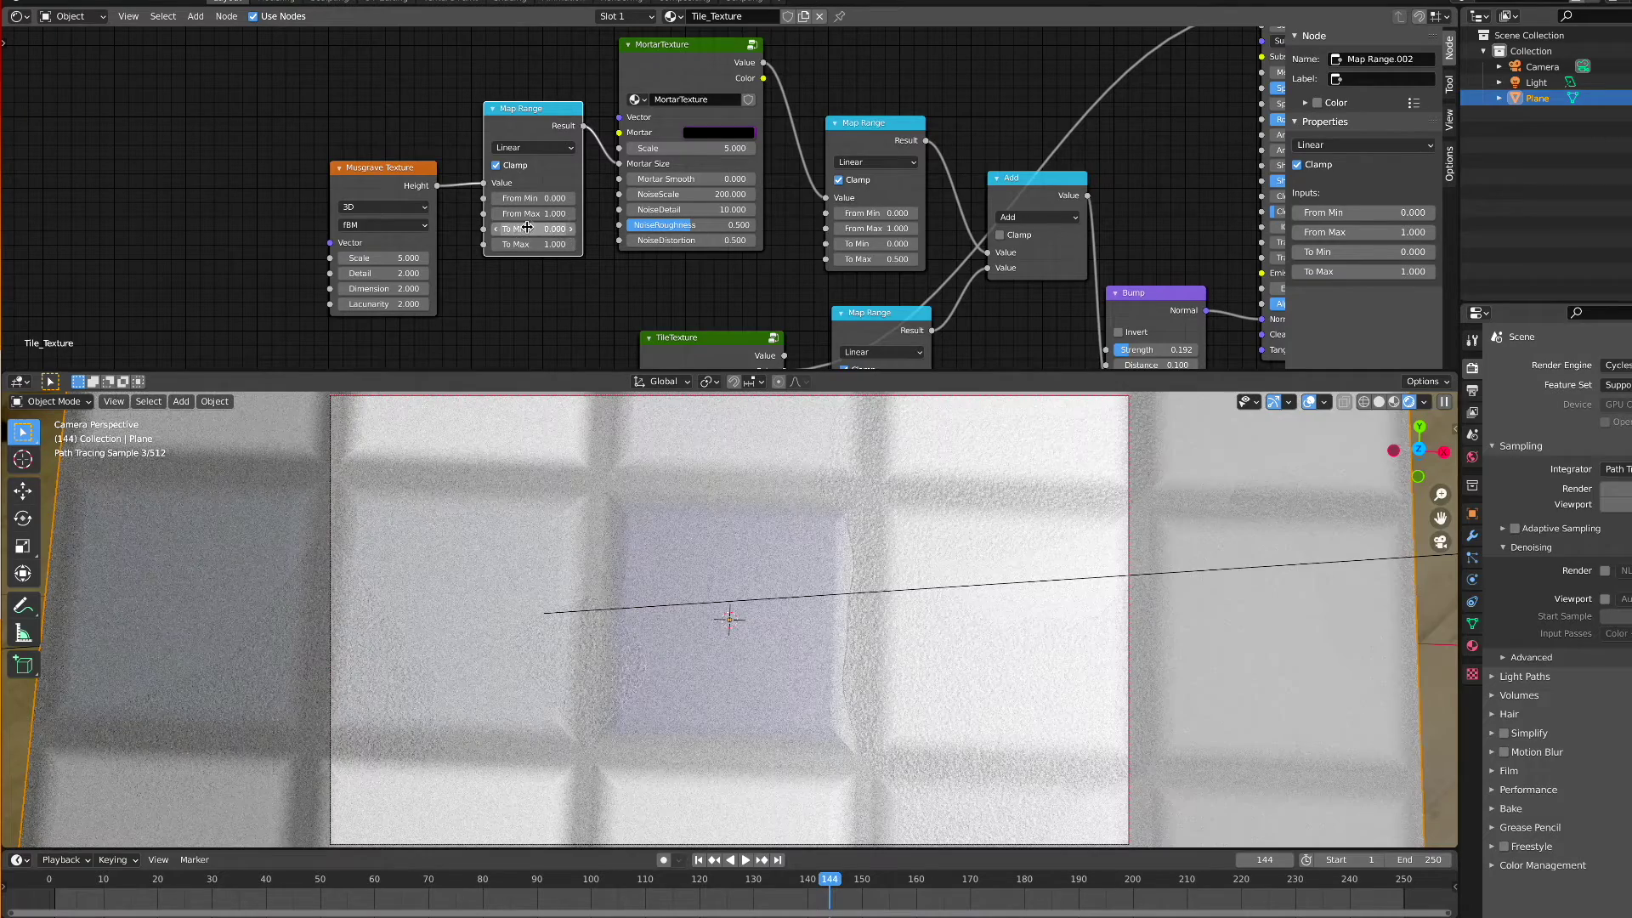
Set the new Map Range node's To Min to 0.01 and To Max to 0.1
click(527, 228)
key(BackSpace)
text(.01)
key(Return)
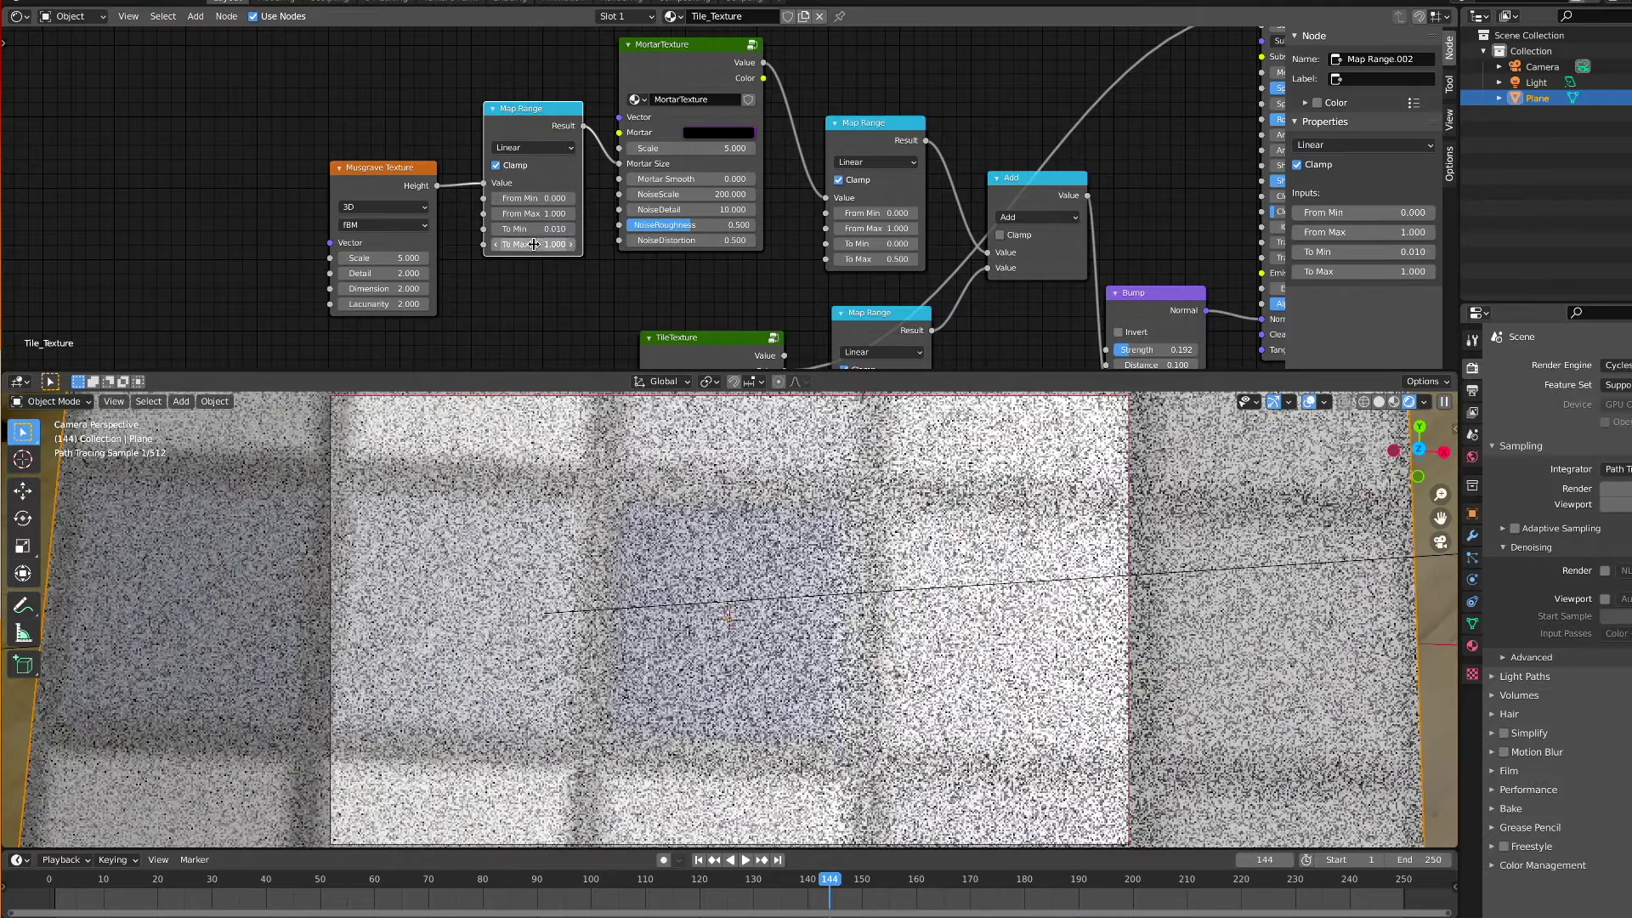
click(536, 245)
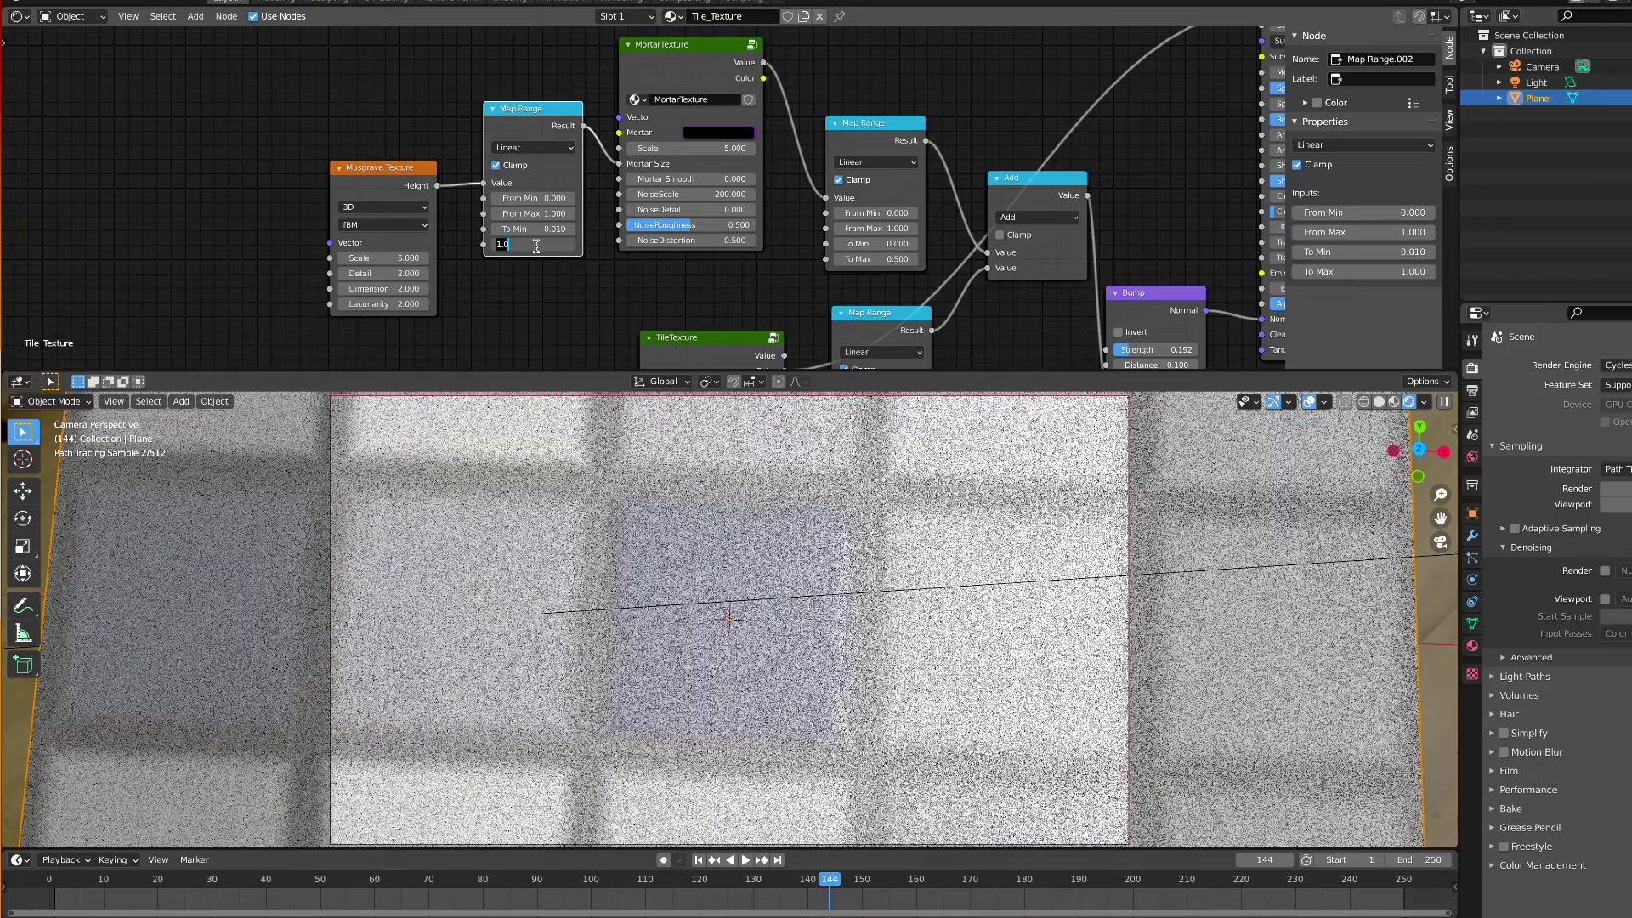
text(.1)
key(Return)
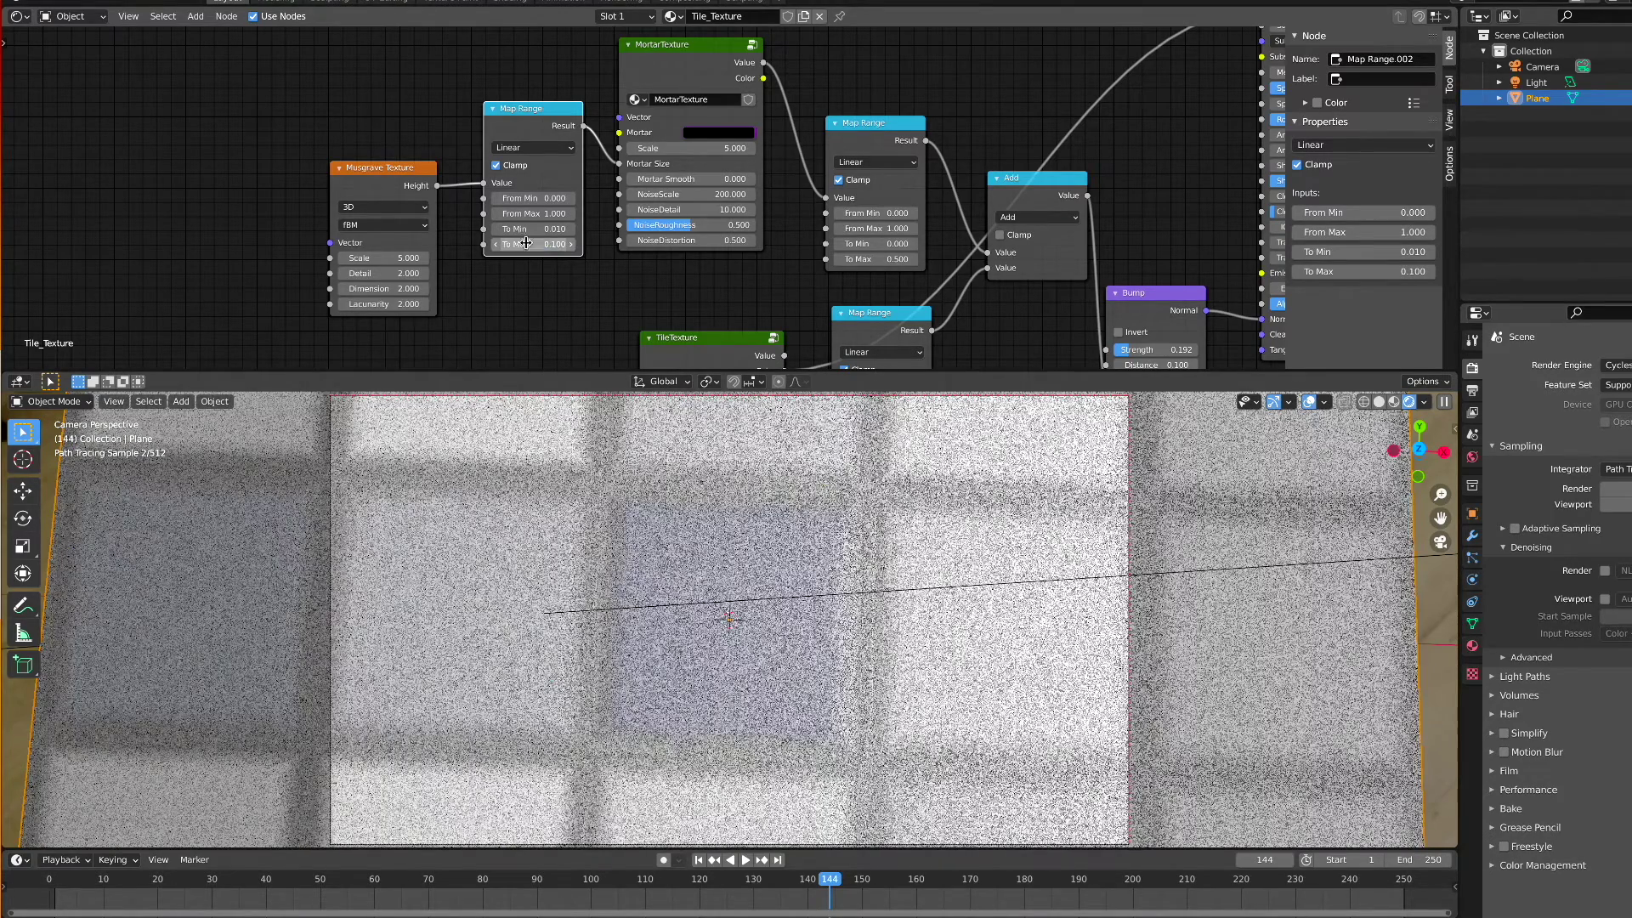
Move the Musgrave Texture node away from Map Range and add a Texture Coordinate node ahead of it
drag(382, 170, 347, 165)
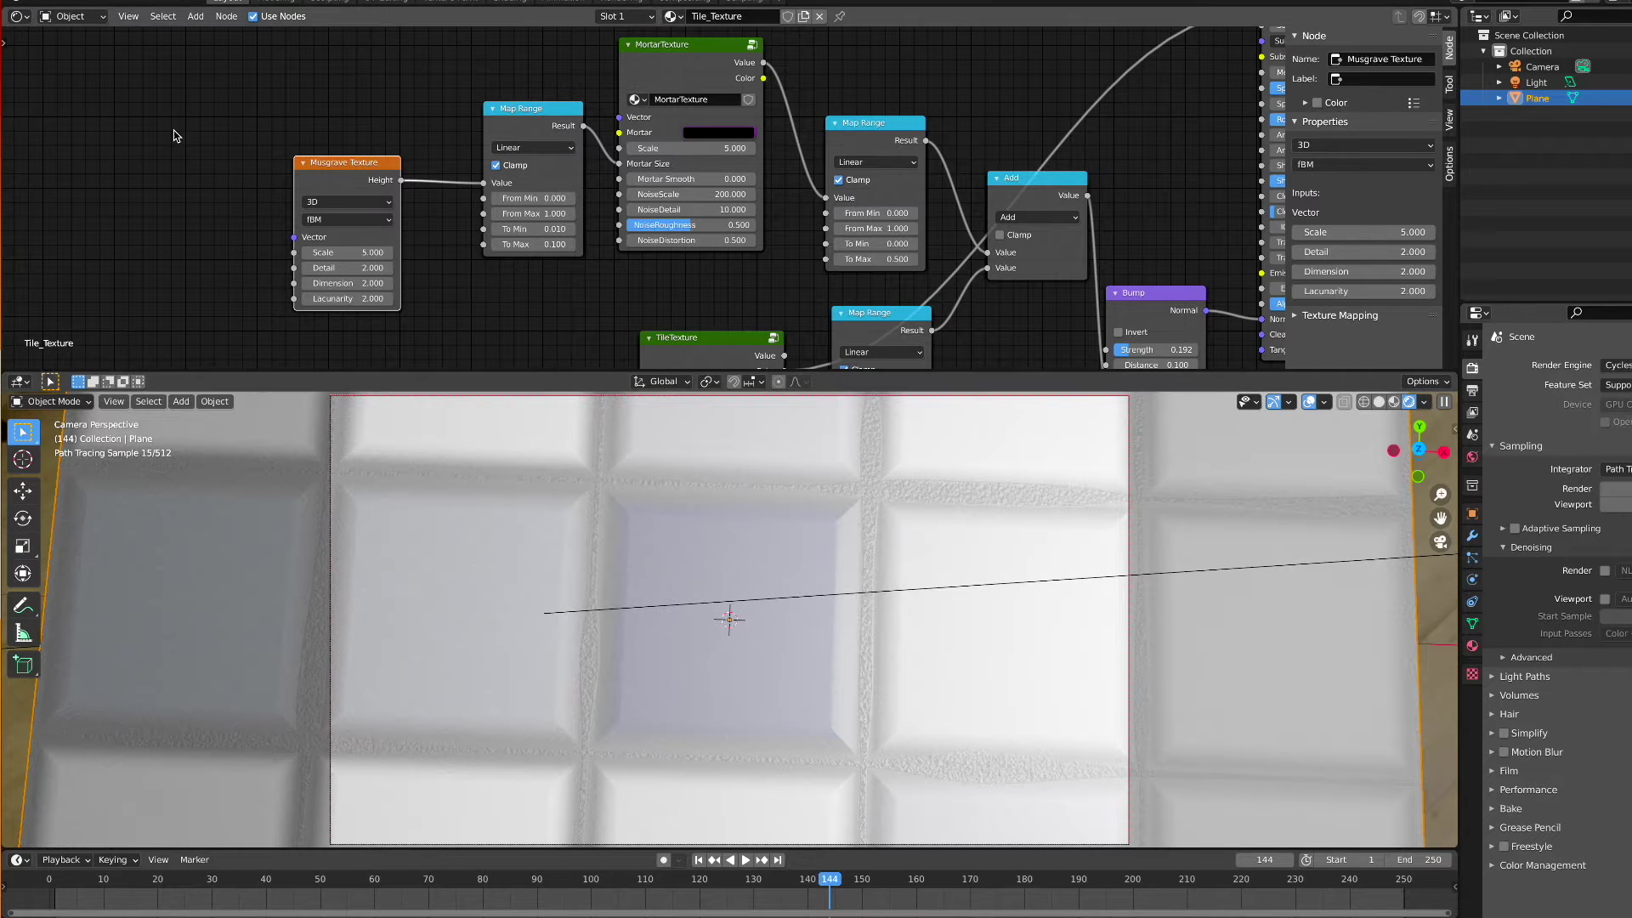
ctrl+scroll(340, 227, left, 5)
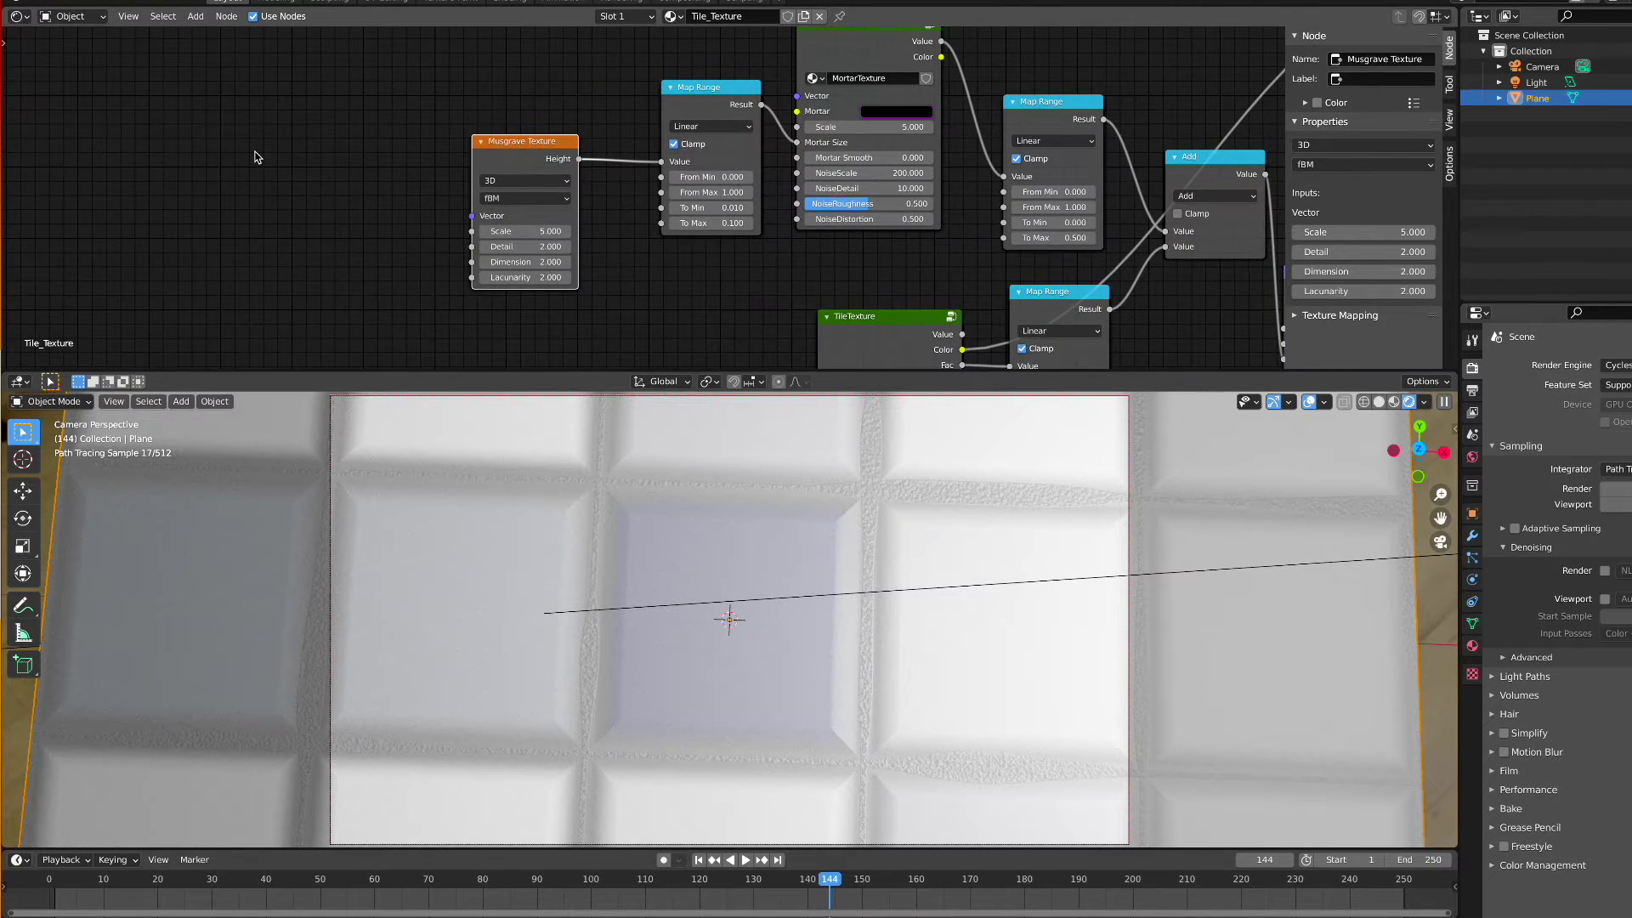
key(shift+a)
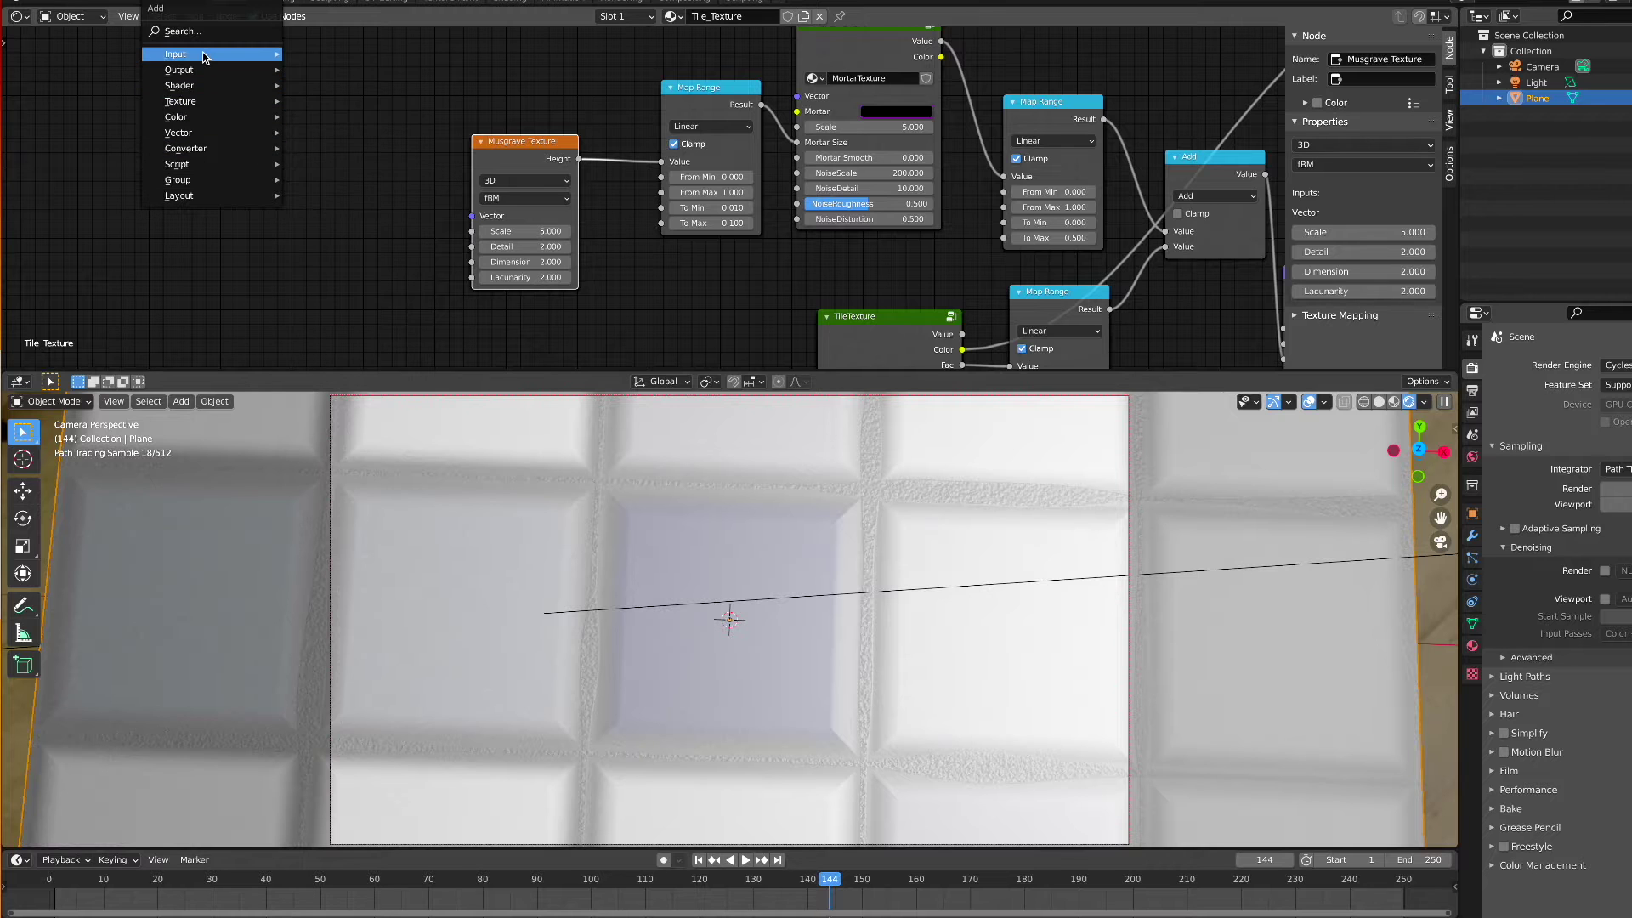
mouse_move(244, 53)
key(shift+a)
mouse_move(187, 60)
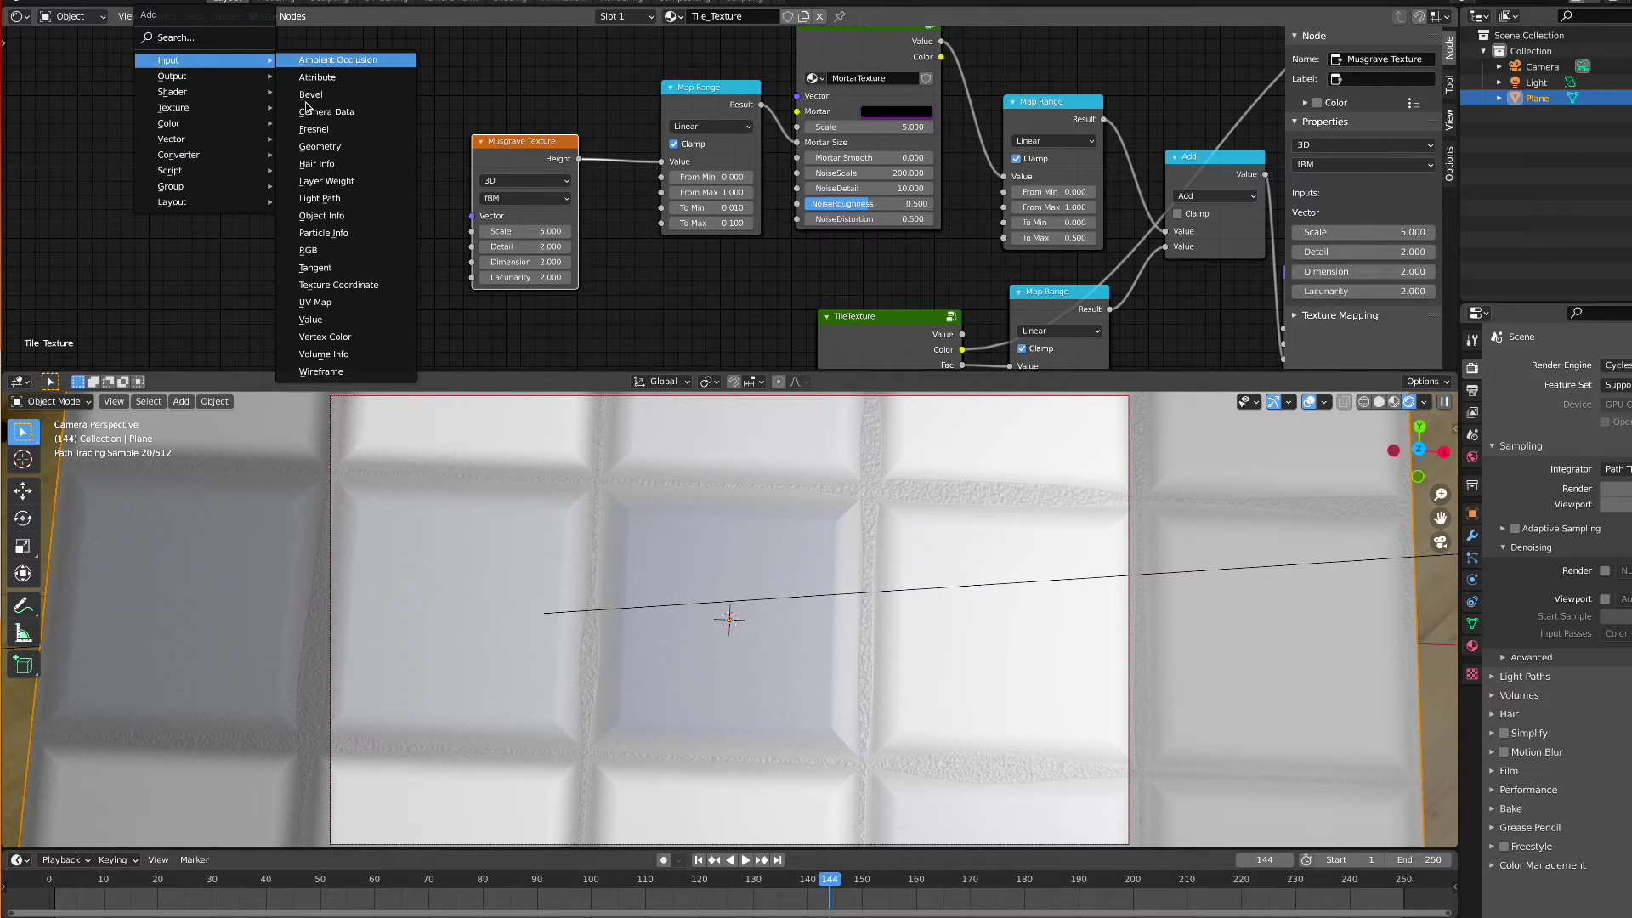
click(340, 281)
click(223, 127)
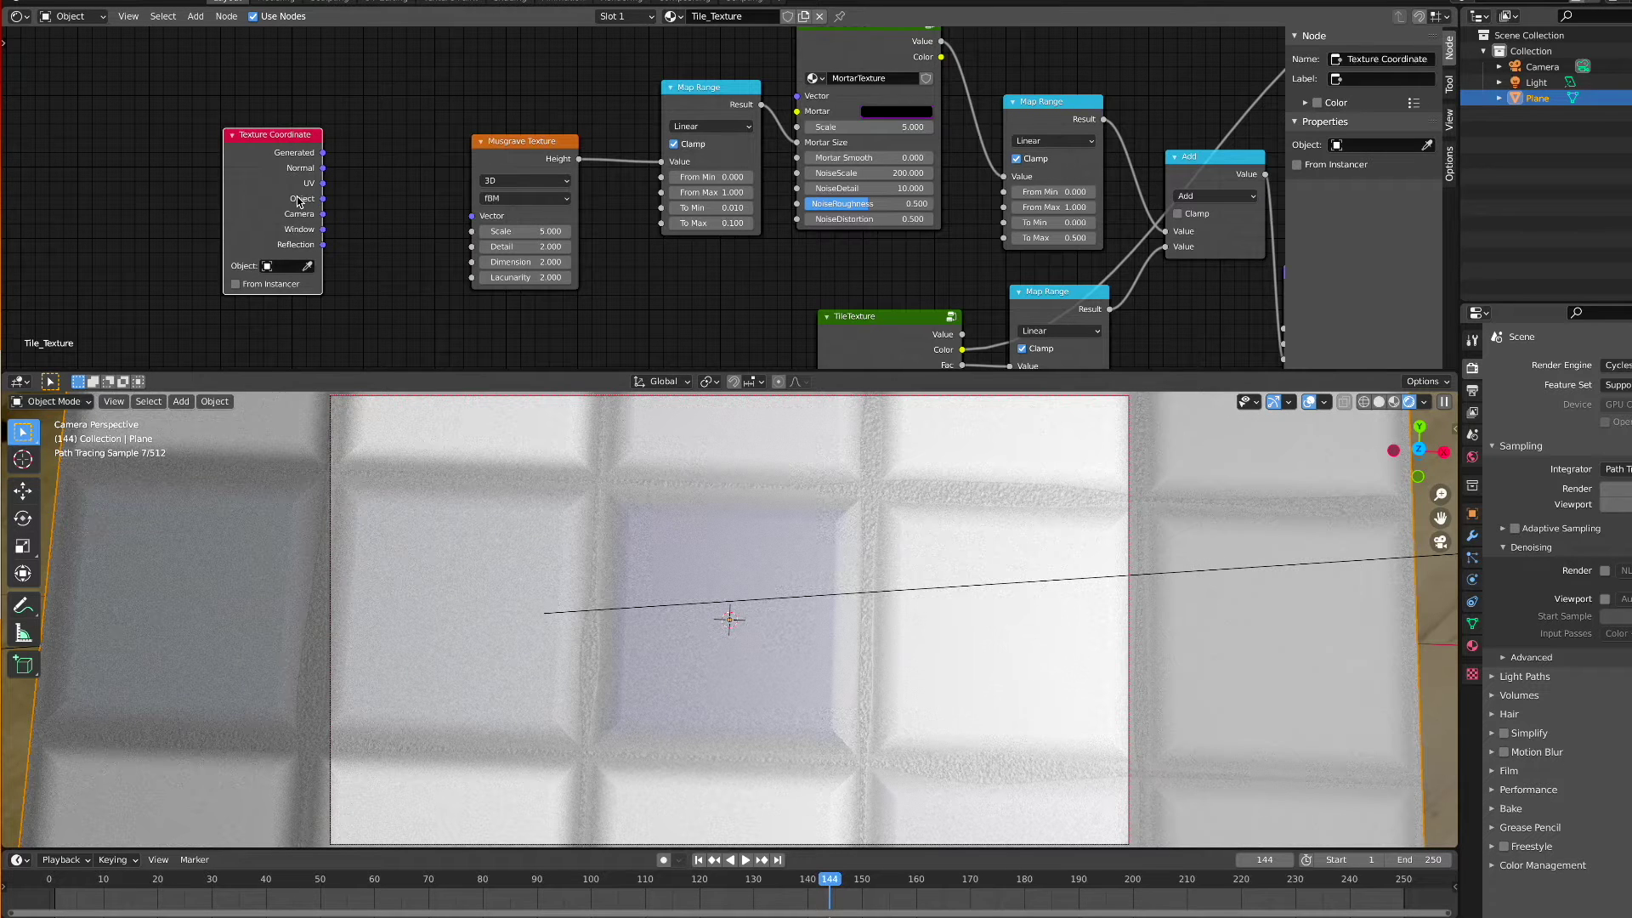
Link the Texture Coordinate's Object output to the Vector inputs of Musgrave Texture, MortarTexture and TileTexture
drag(323, 199, 470, 217)
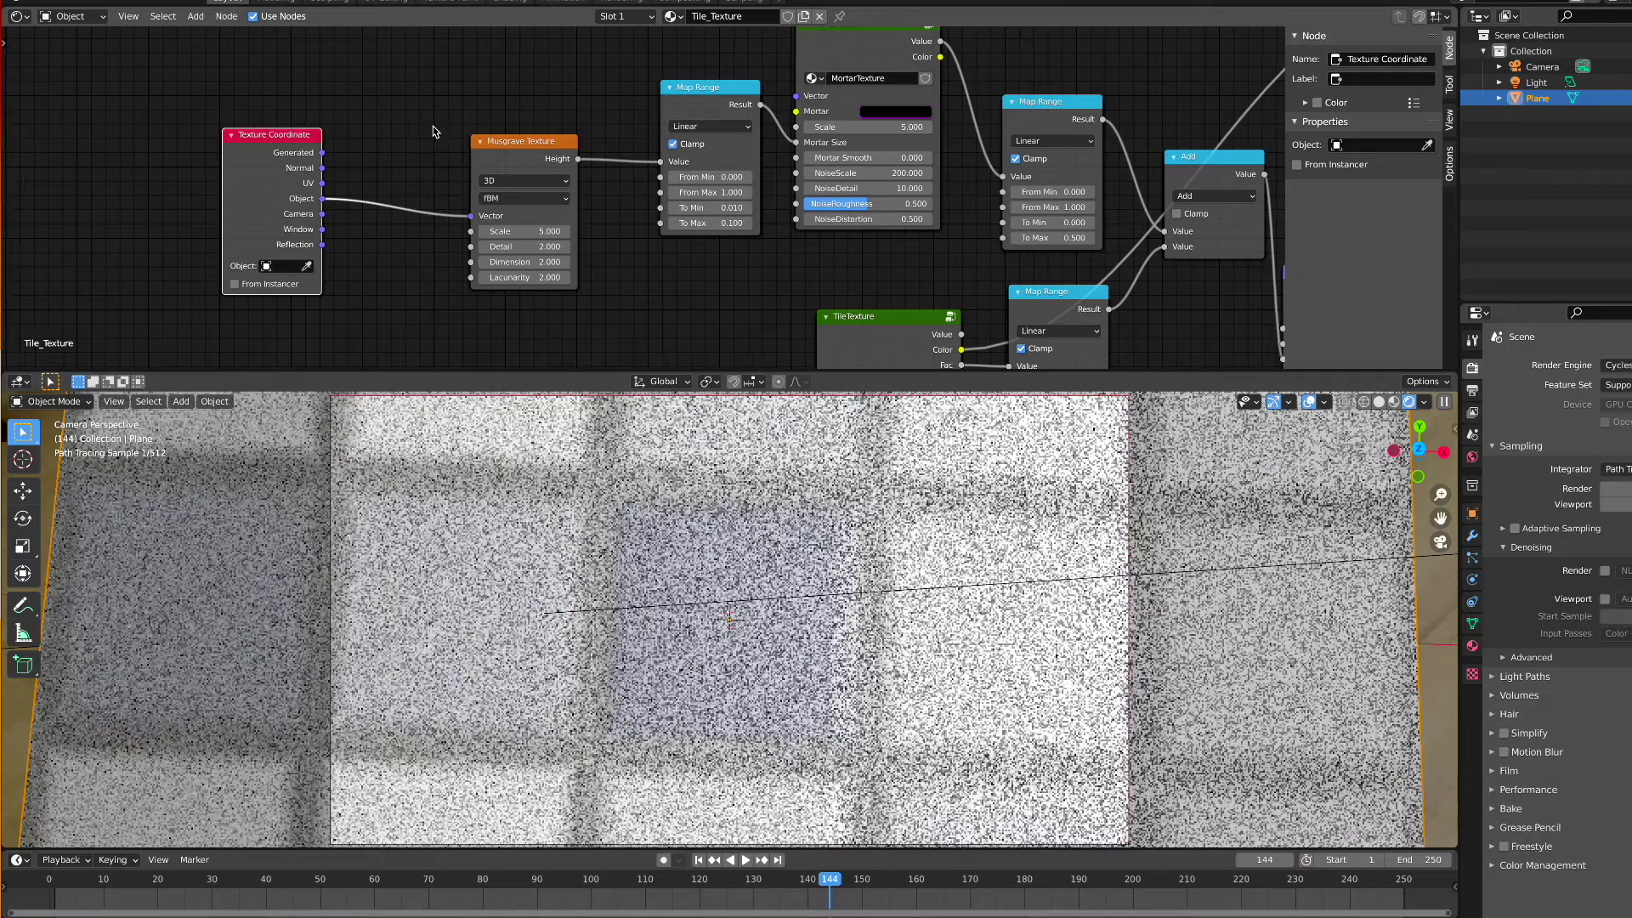
middle_drag(455, 87, 409, 140)
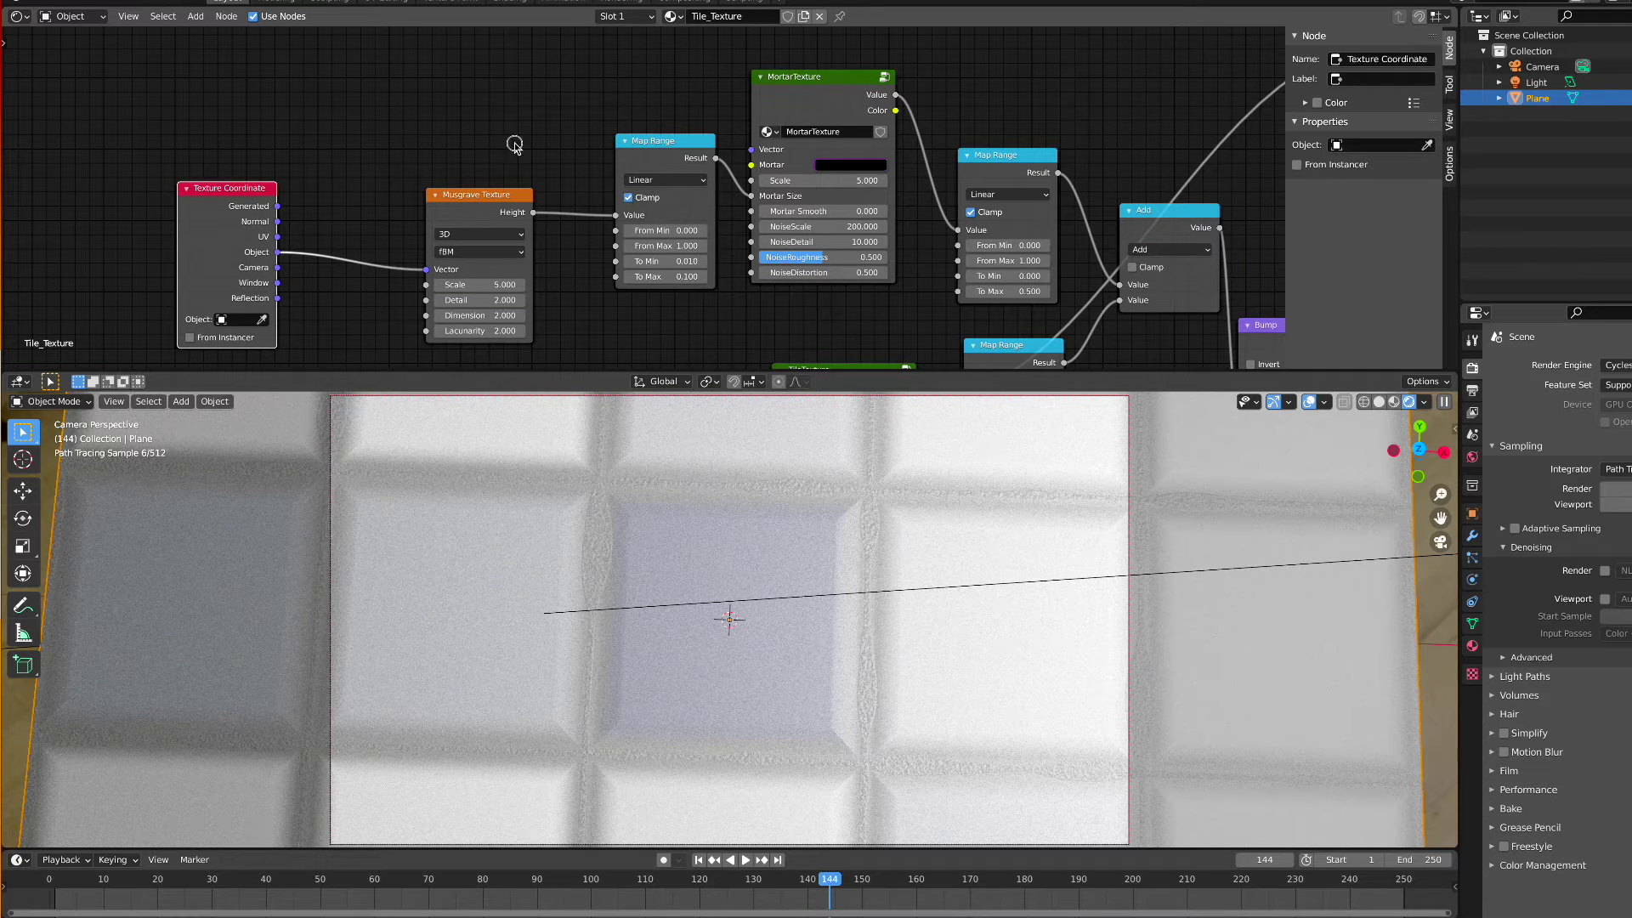
drag(275, 255, 756, 149)
middle_drag(279, 255, 281, 130)
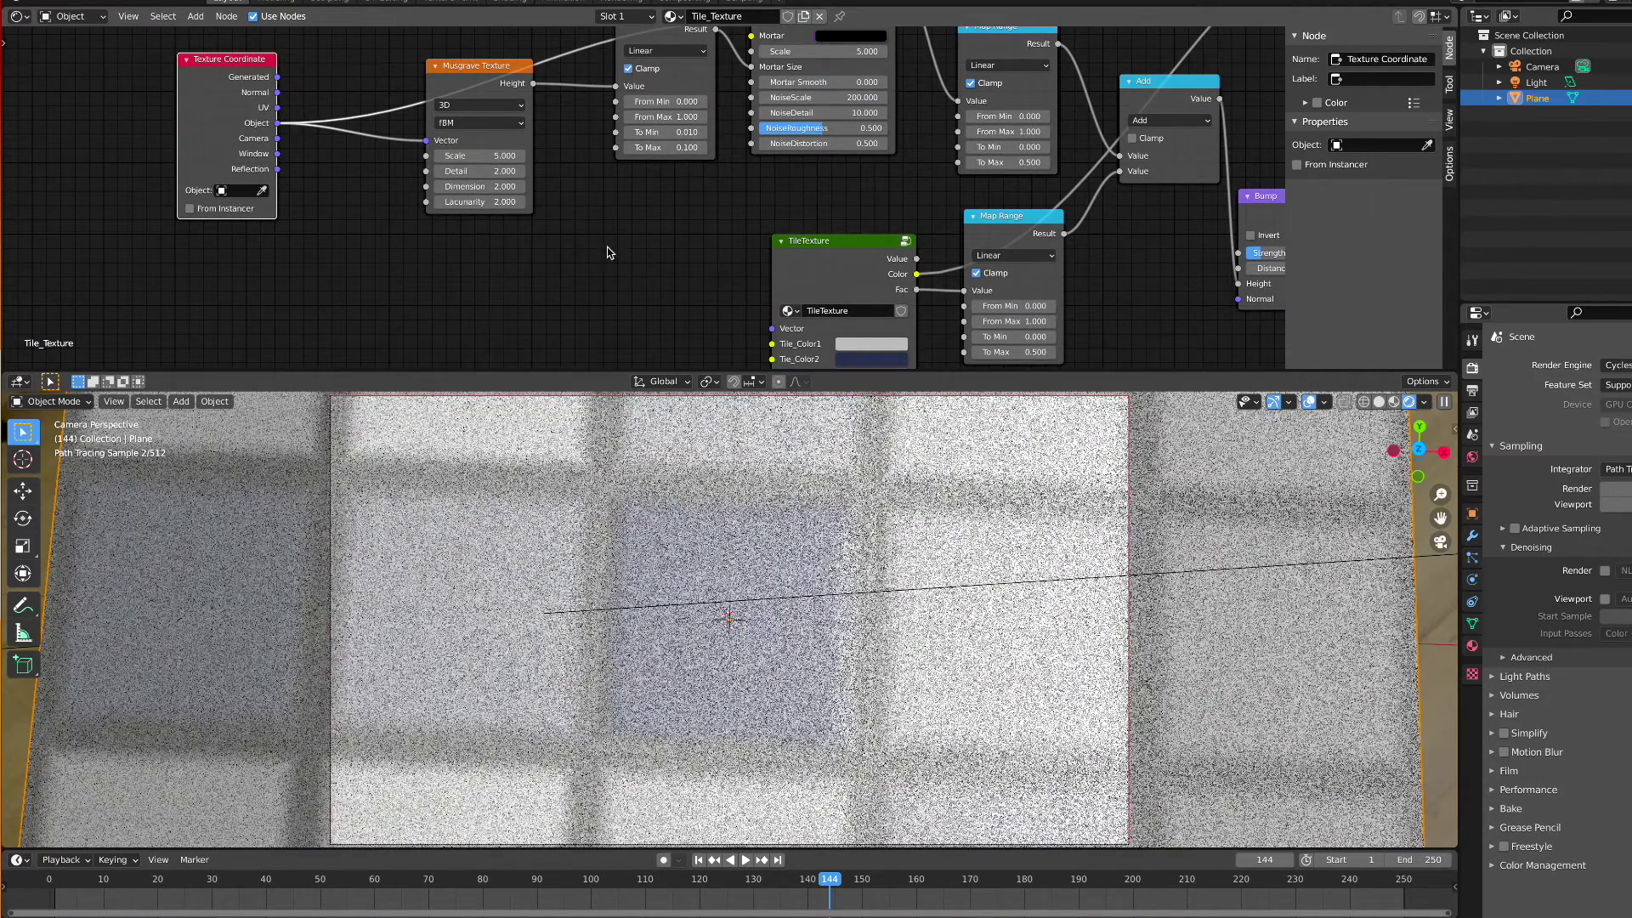
shift+scroll(443, 154, down, 2)
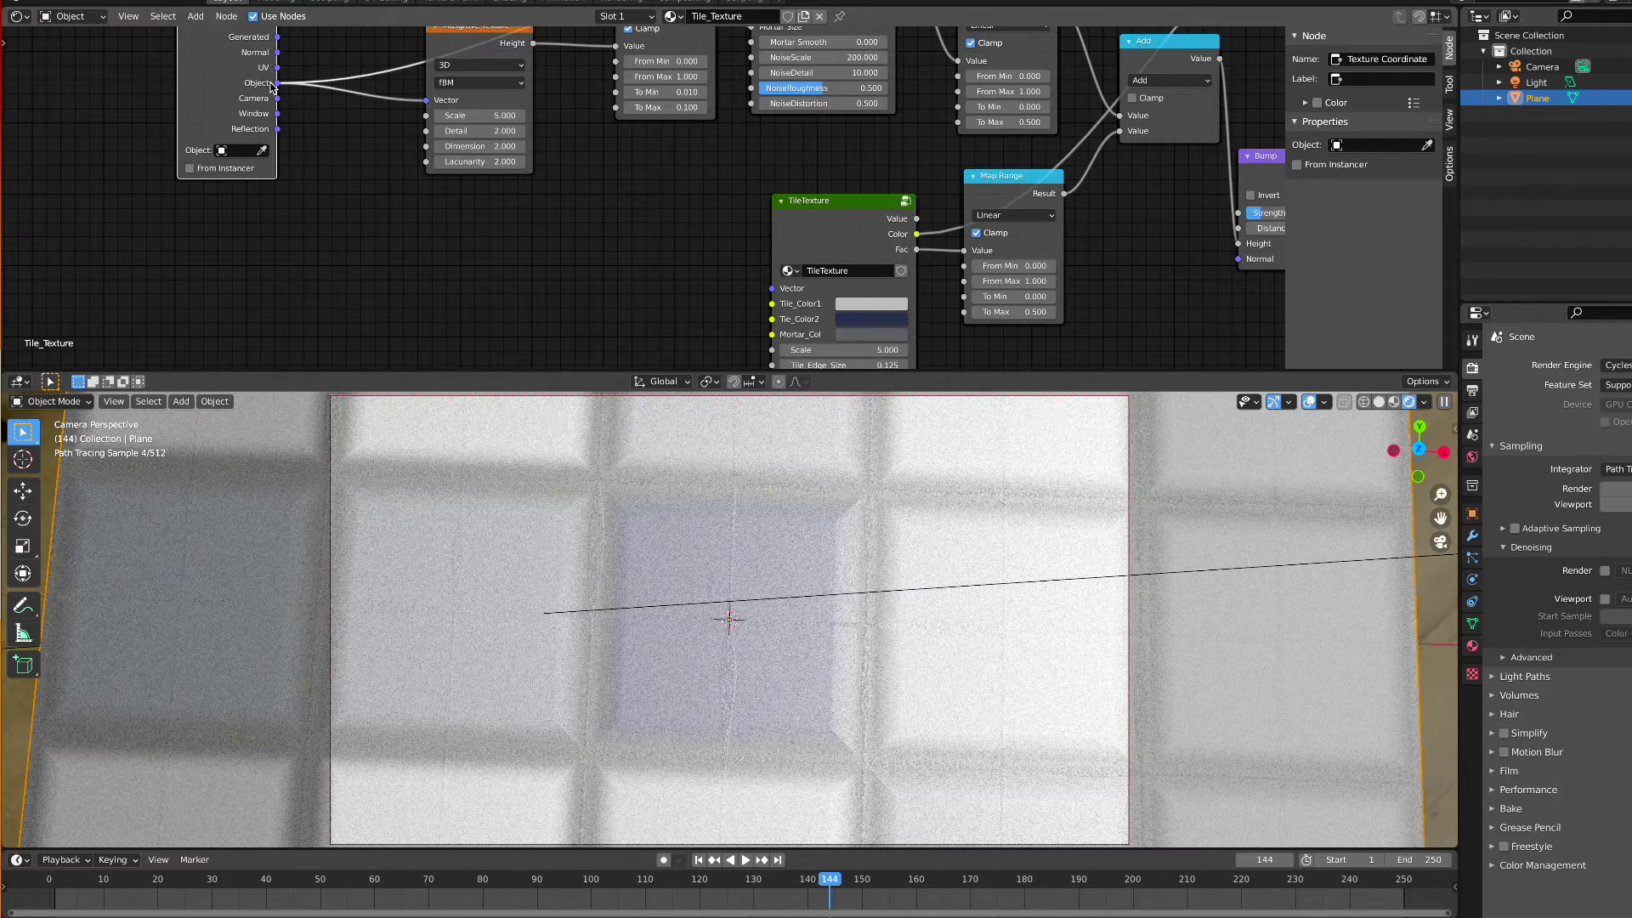
drag(276, 85, 759, 285)
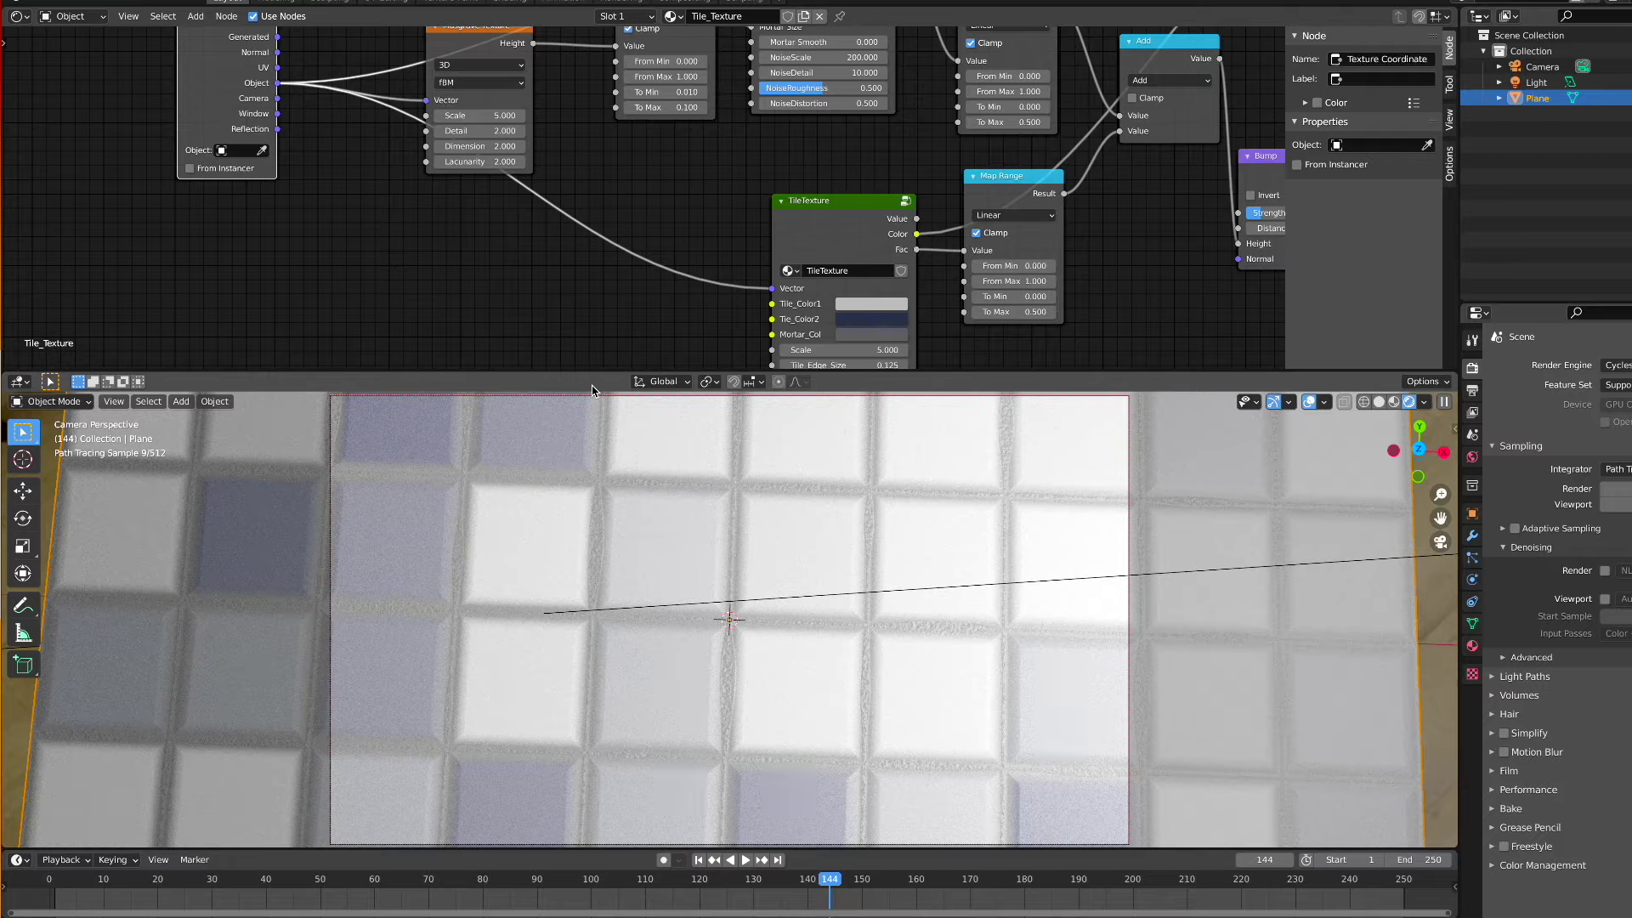
Shift the Musgrave Texture node slightly up and closer to the Texture Coordinate node to tidy the node layout
shift+scroll(265, 151, up, 3)
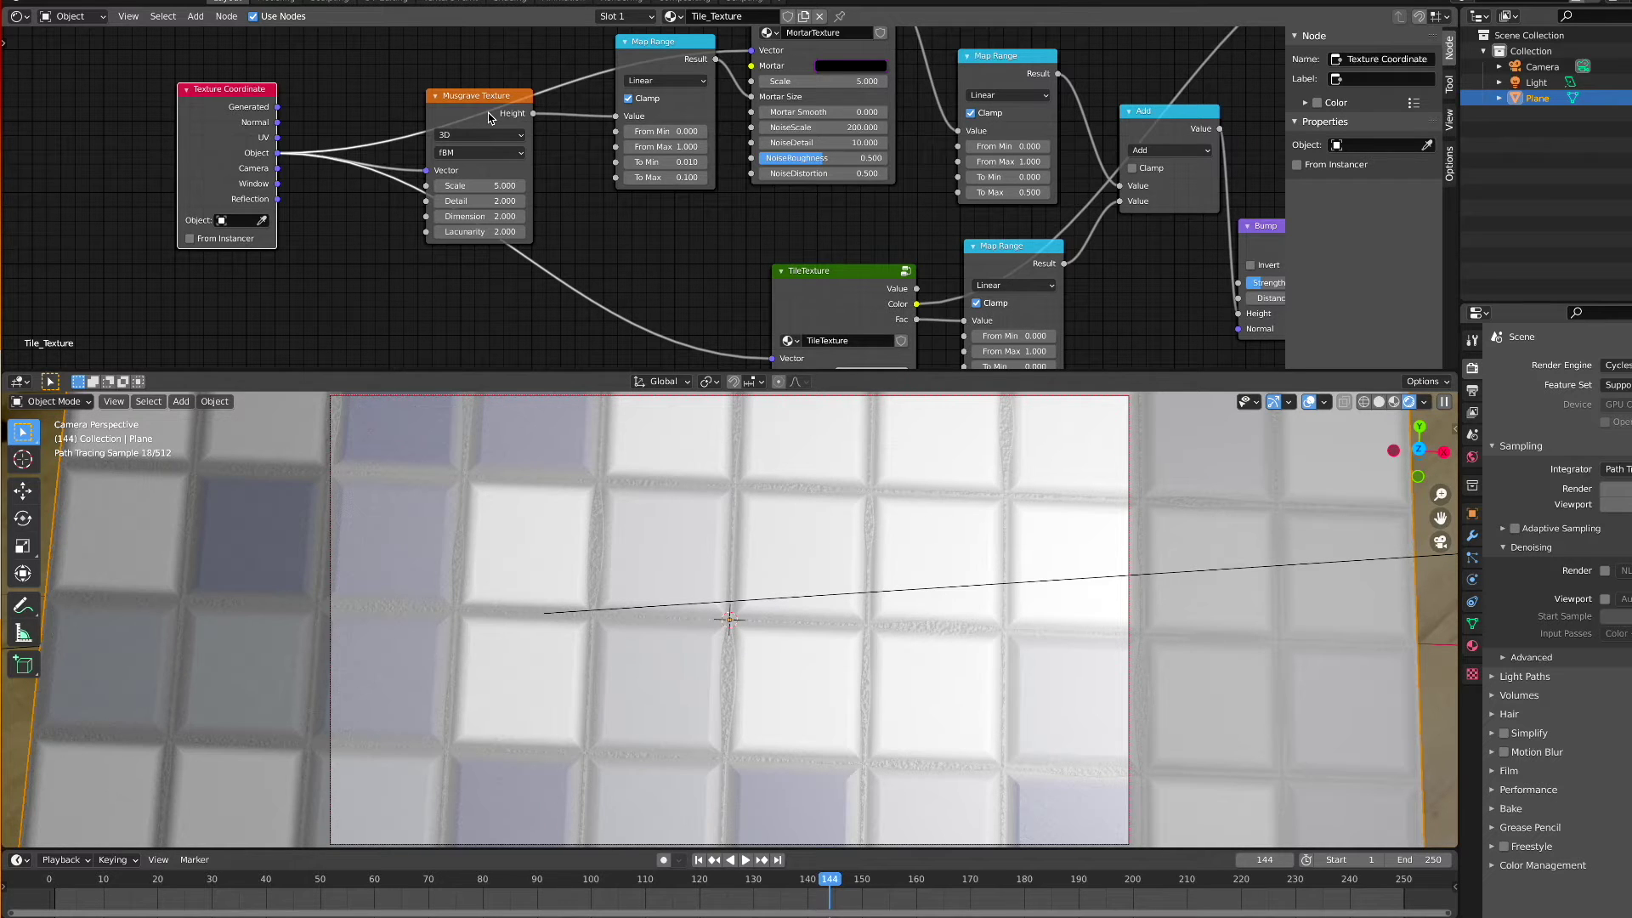
scroll(630, 228, down, 2)
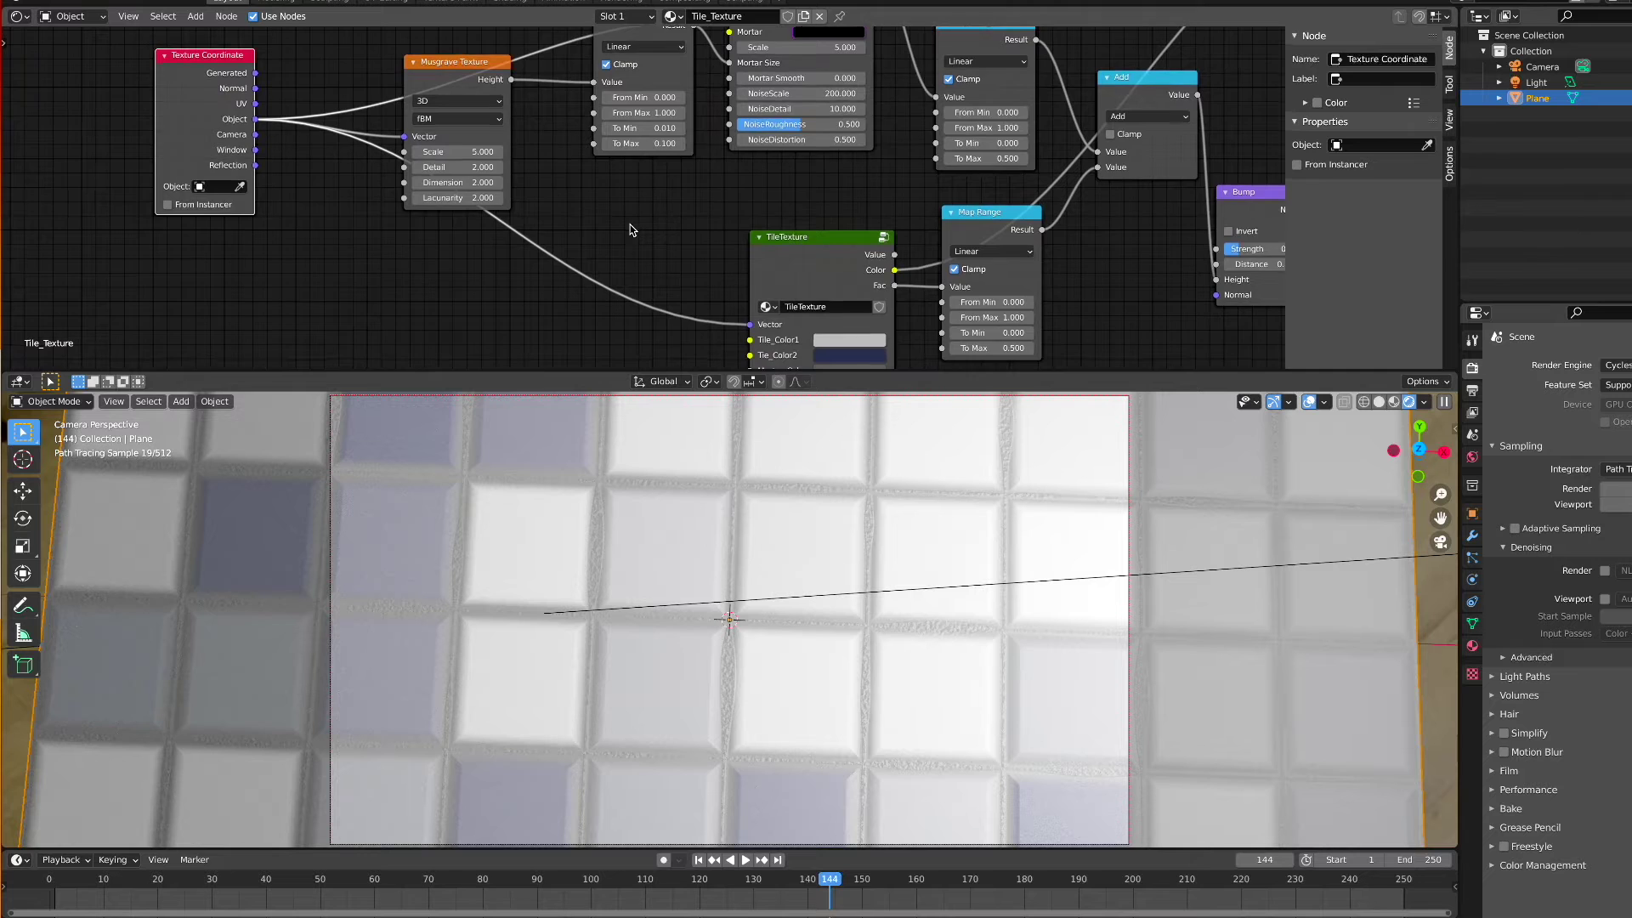
scroll(630, 230, up, 2)
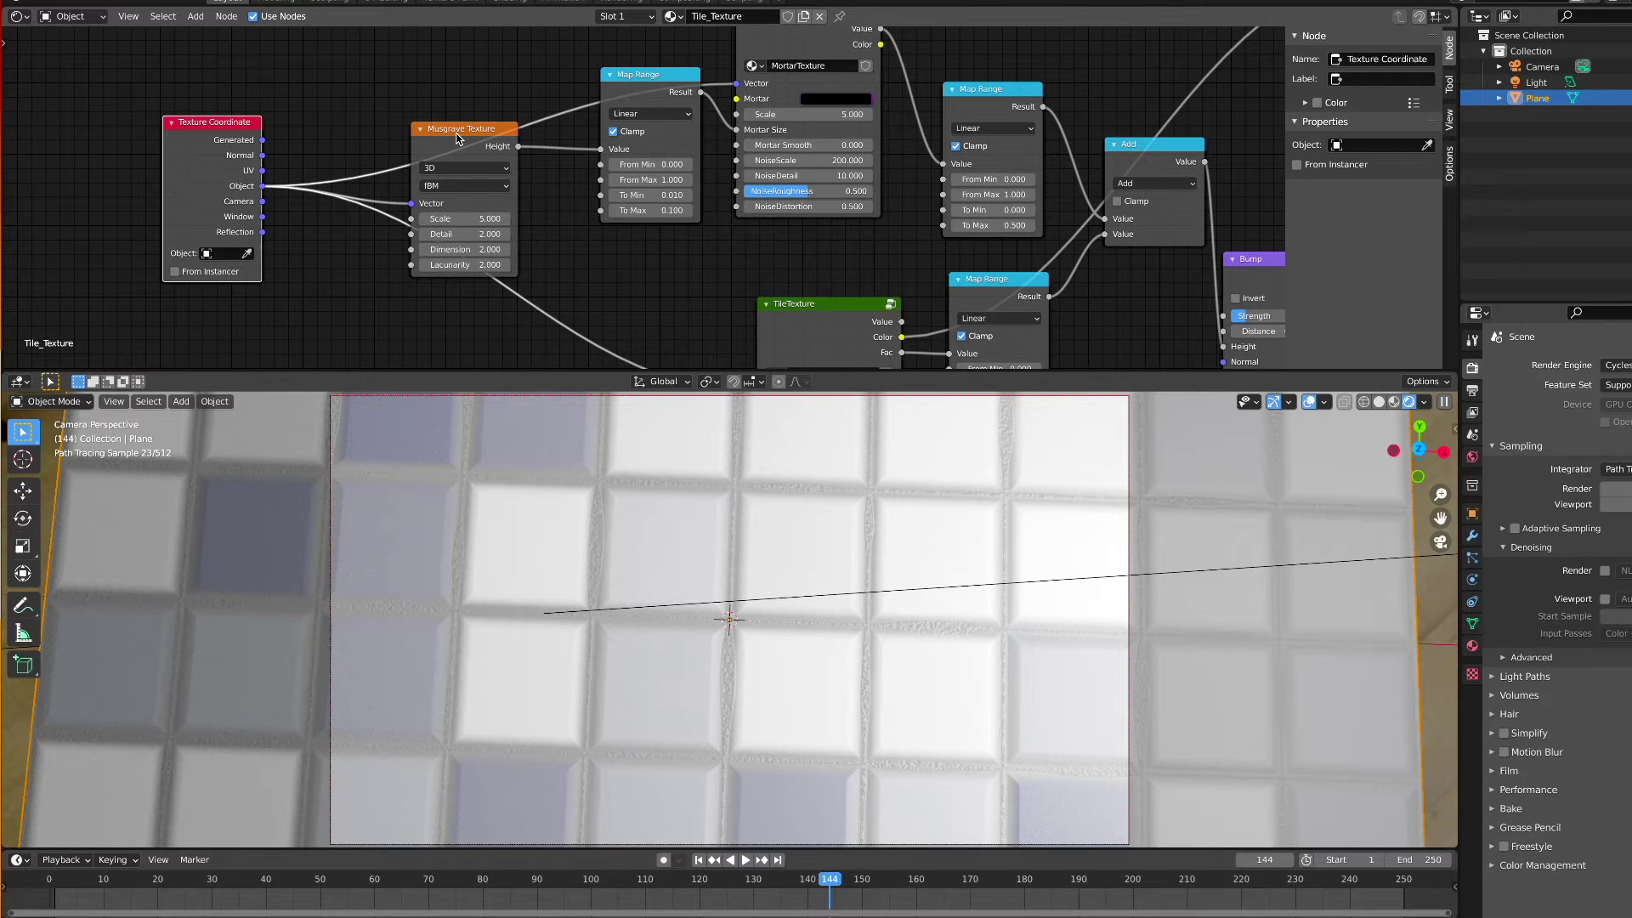
scroll(524, 186, up, 1)
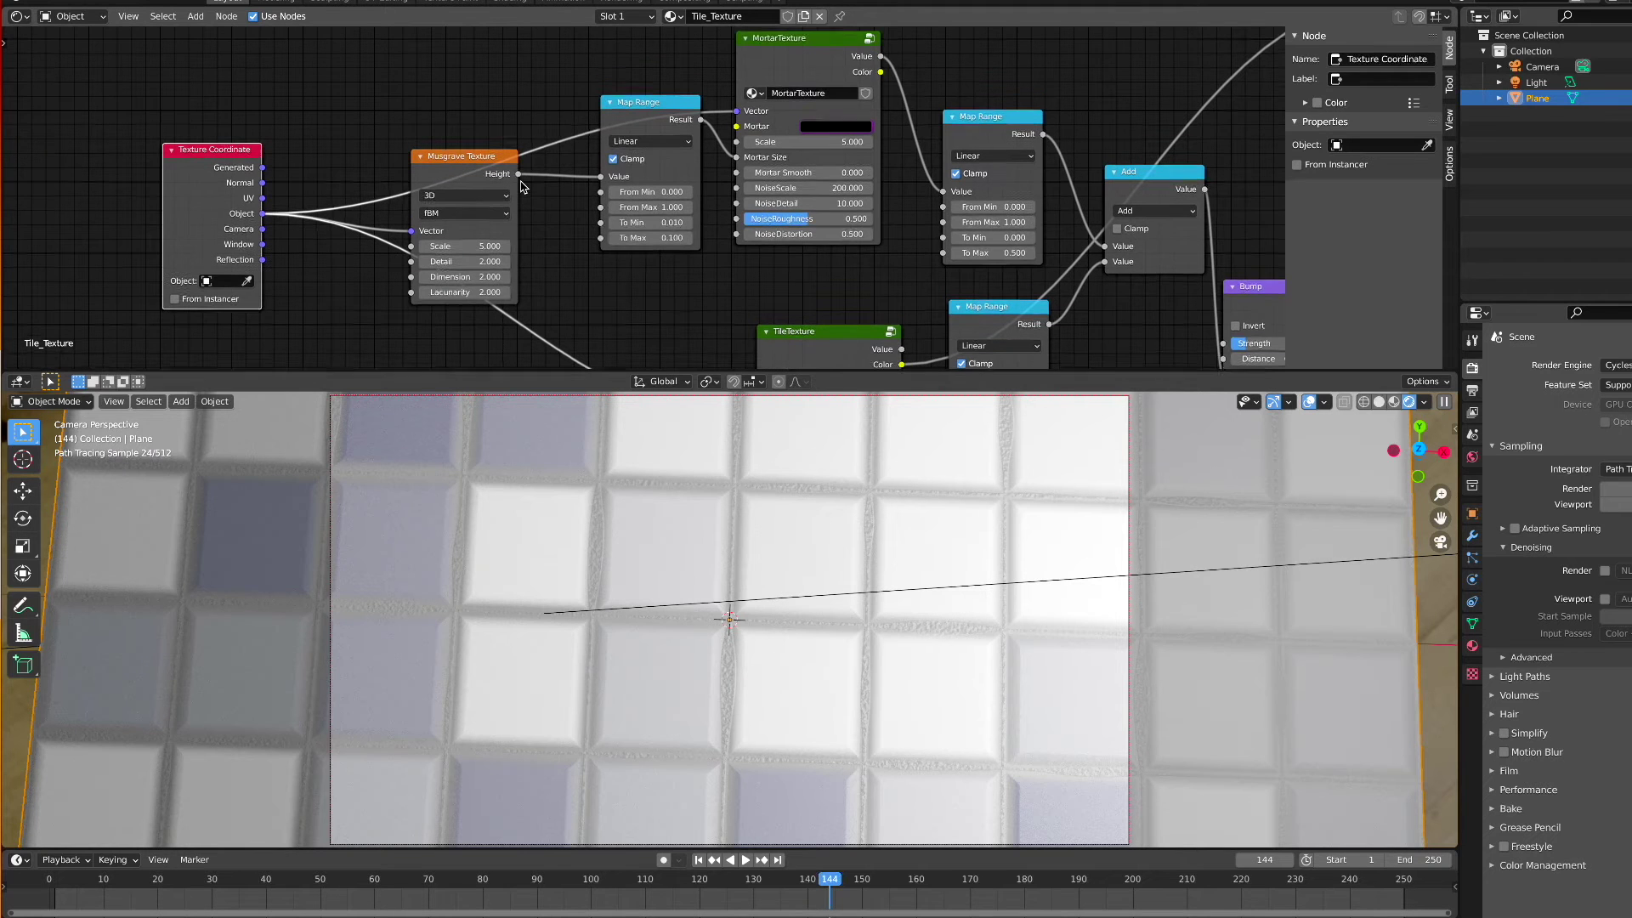
drag(462, 164, 447, 140)
middle_drag(699, 280, 664, 207)
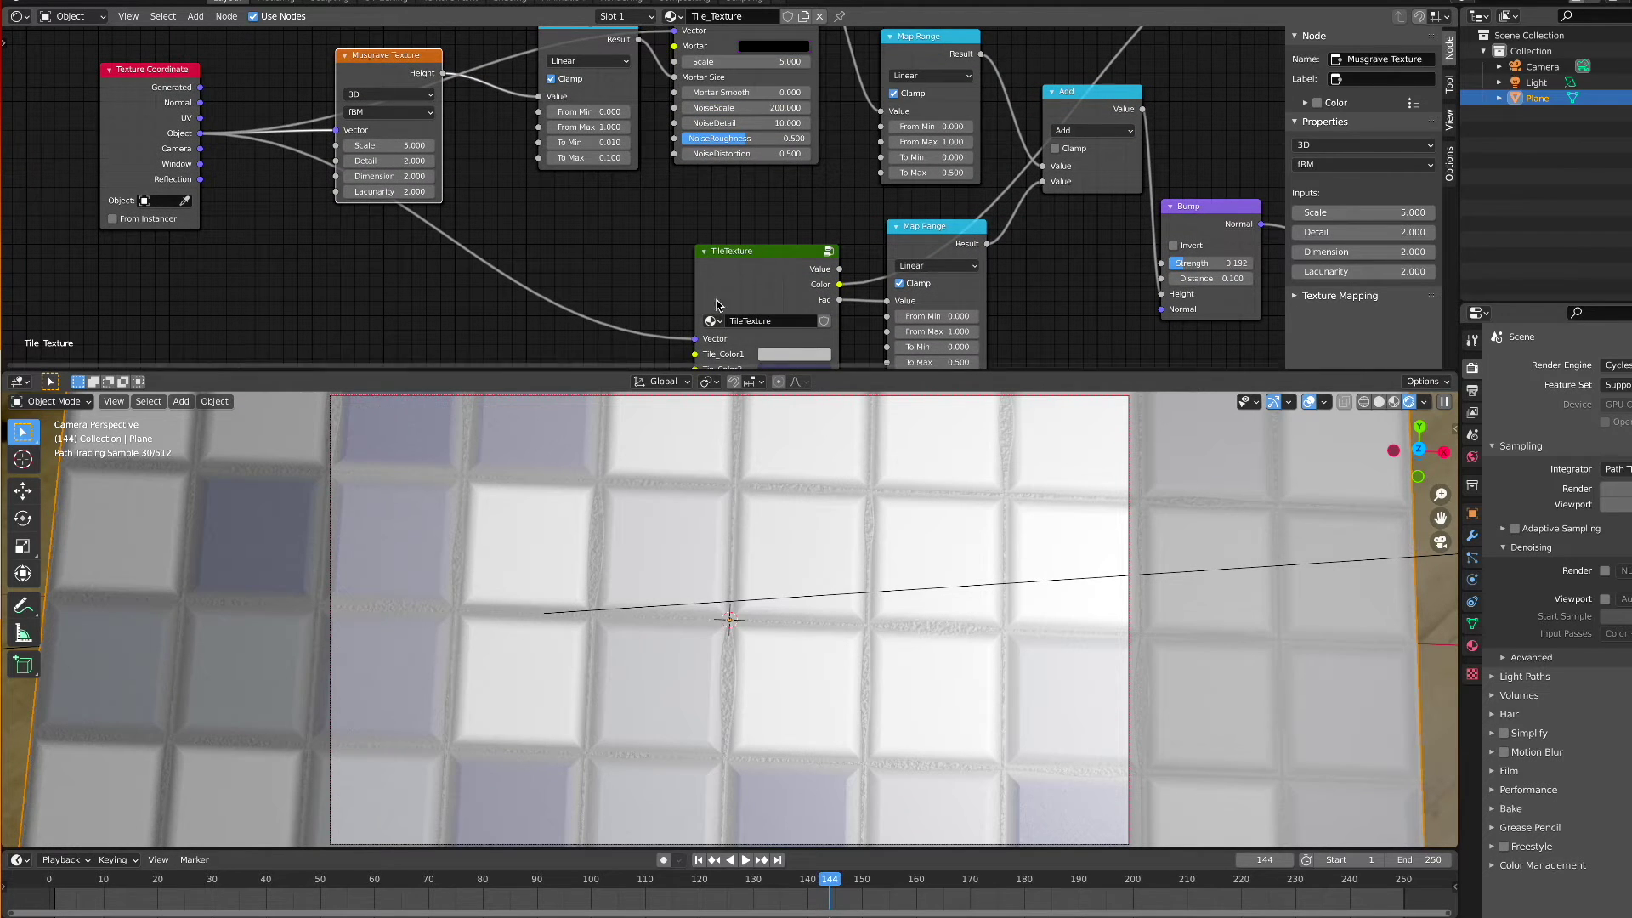
shift+scroll(731, 221, down, 4)
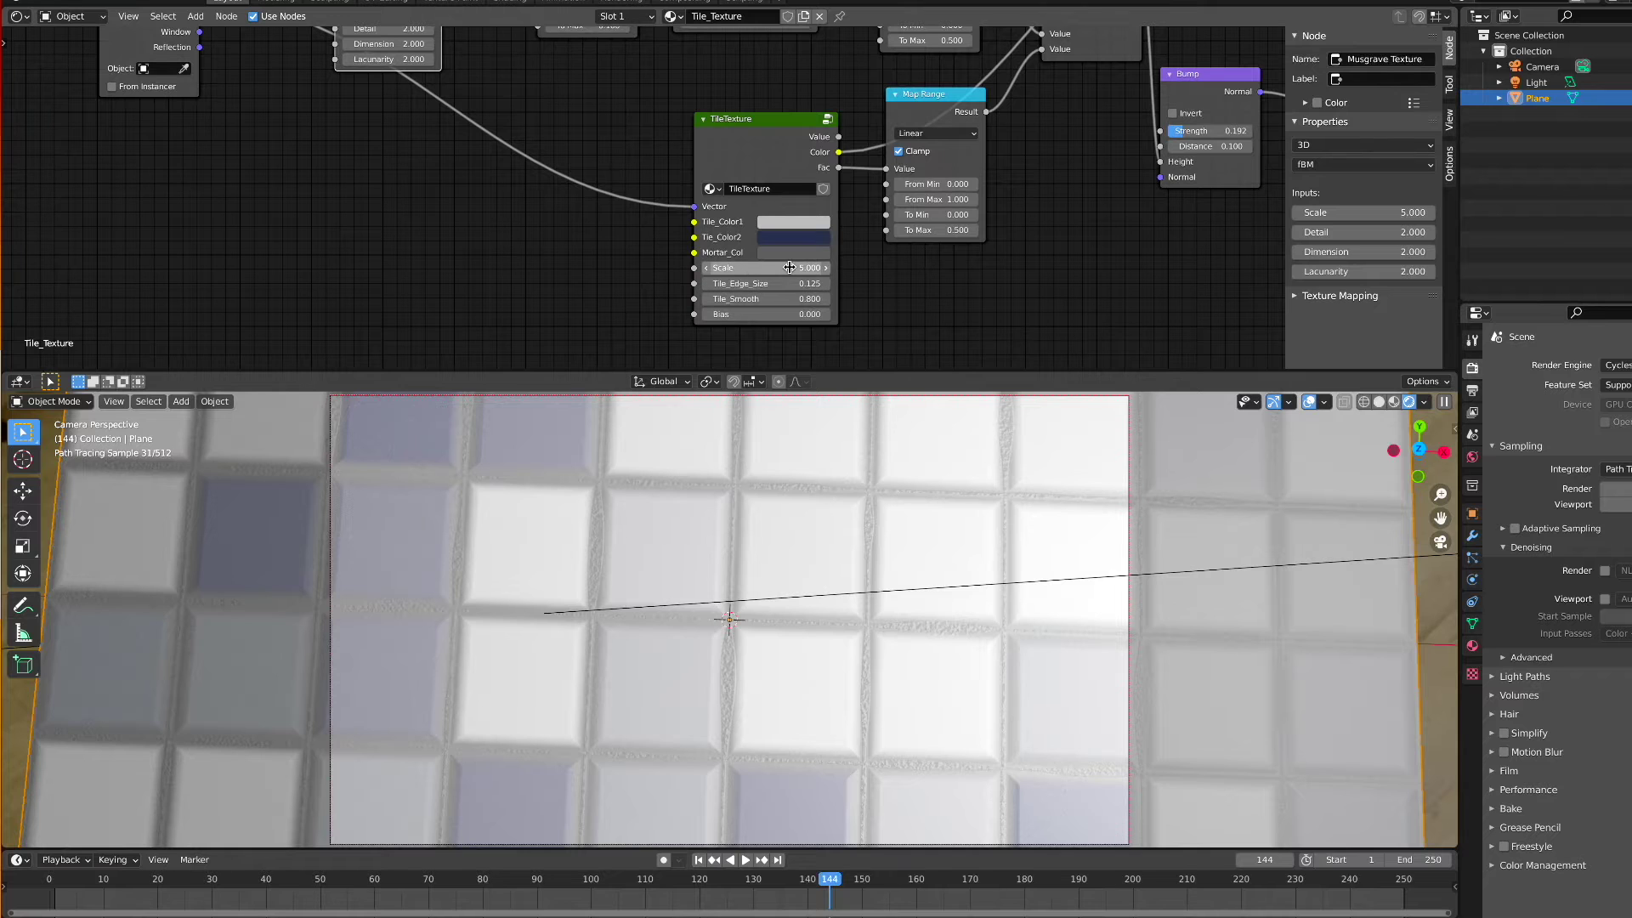
shift+scroll(569, 128, up, 3)
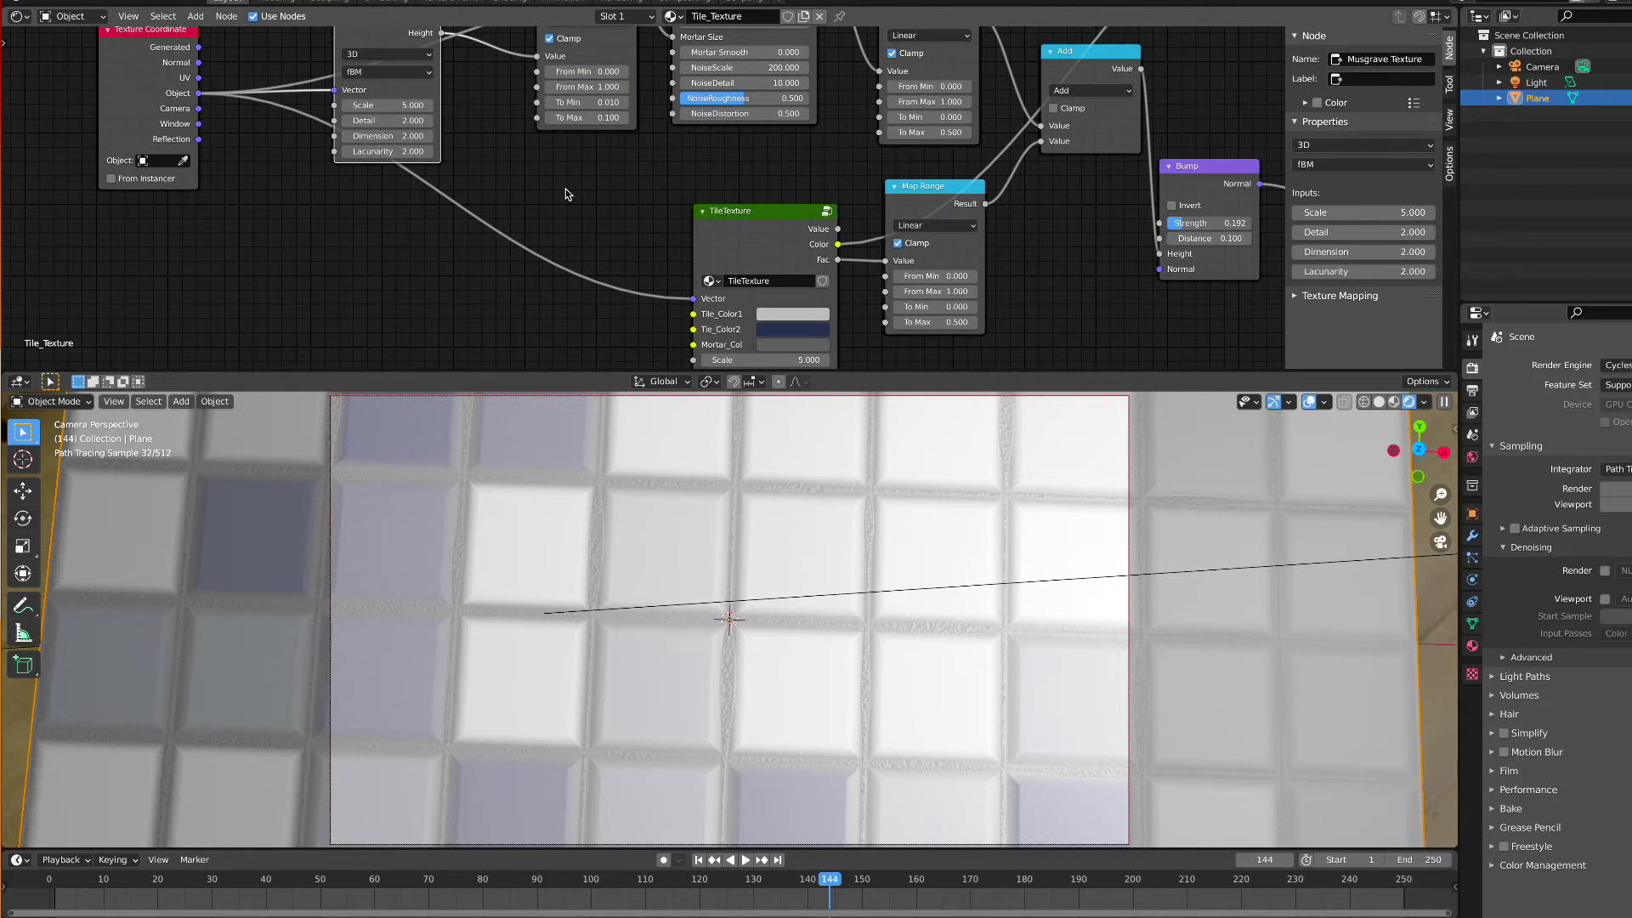
key(shift+a)
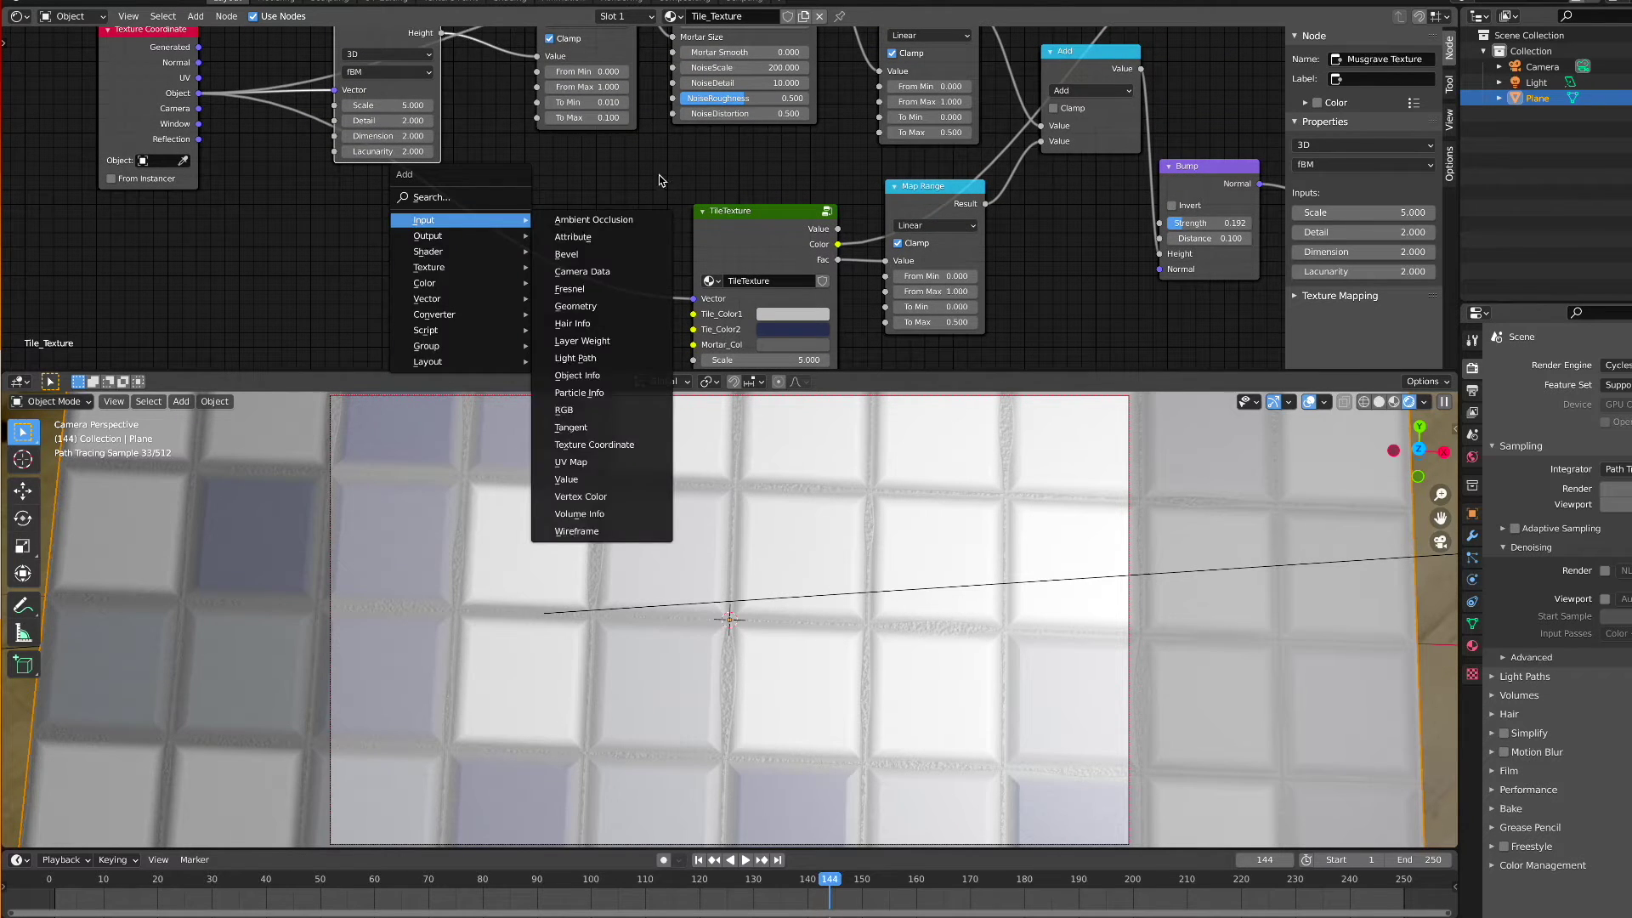
key(Escape)
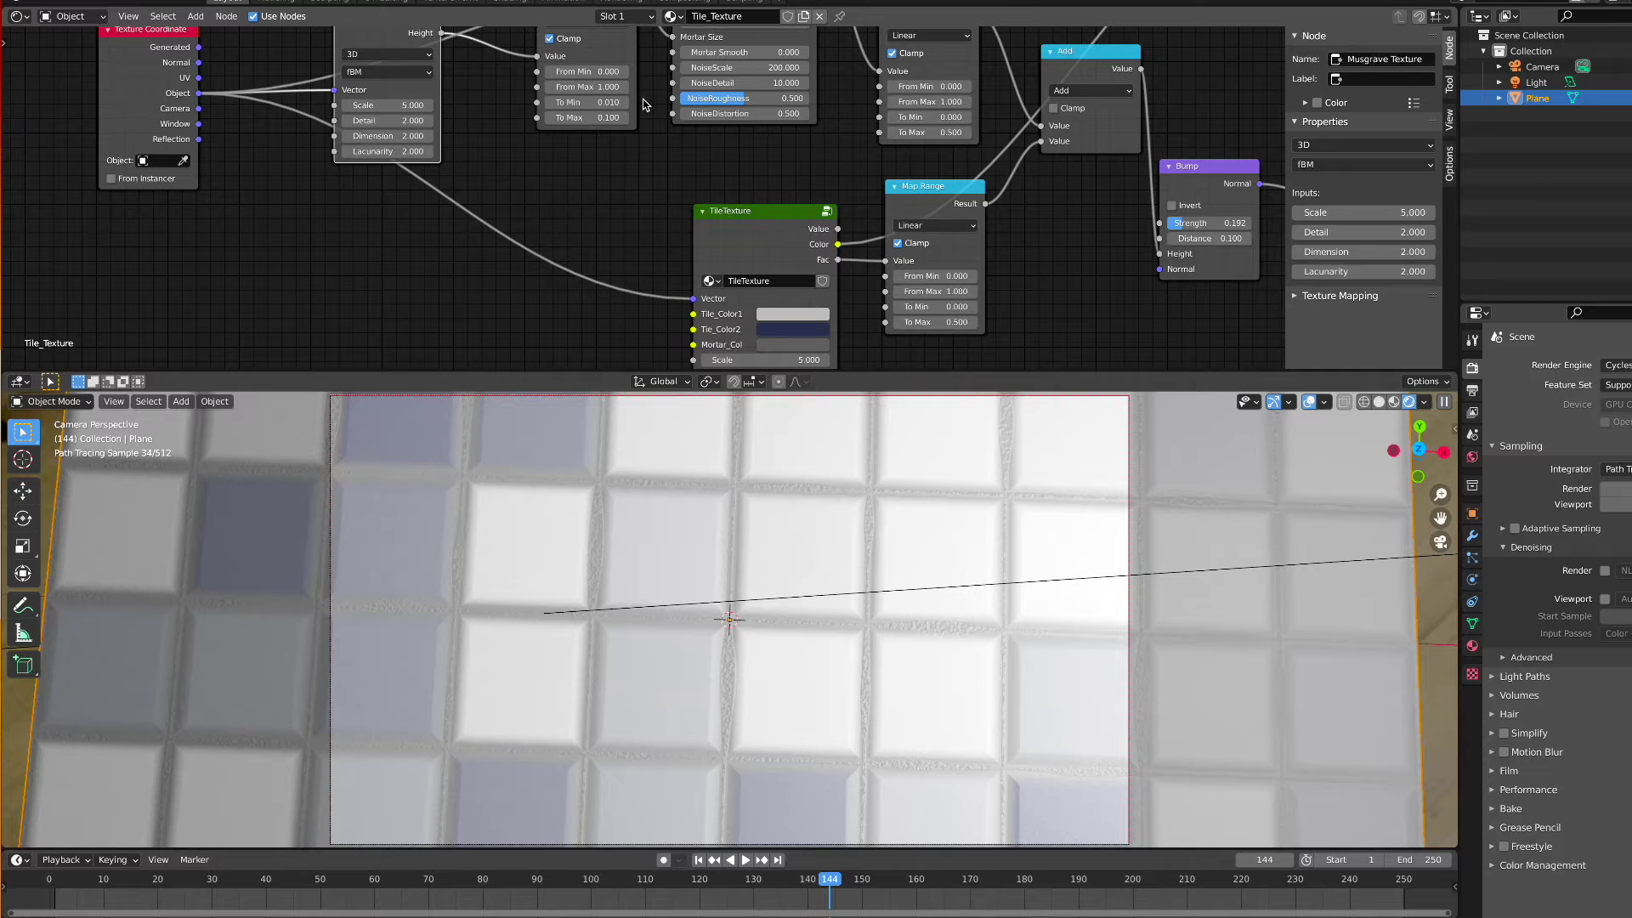
Add a Value node in the free space before TileTexture, beneath the Map Range that drives Mortar Size
key(shift+a)
mouse_move(480, 255)
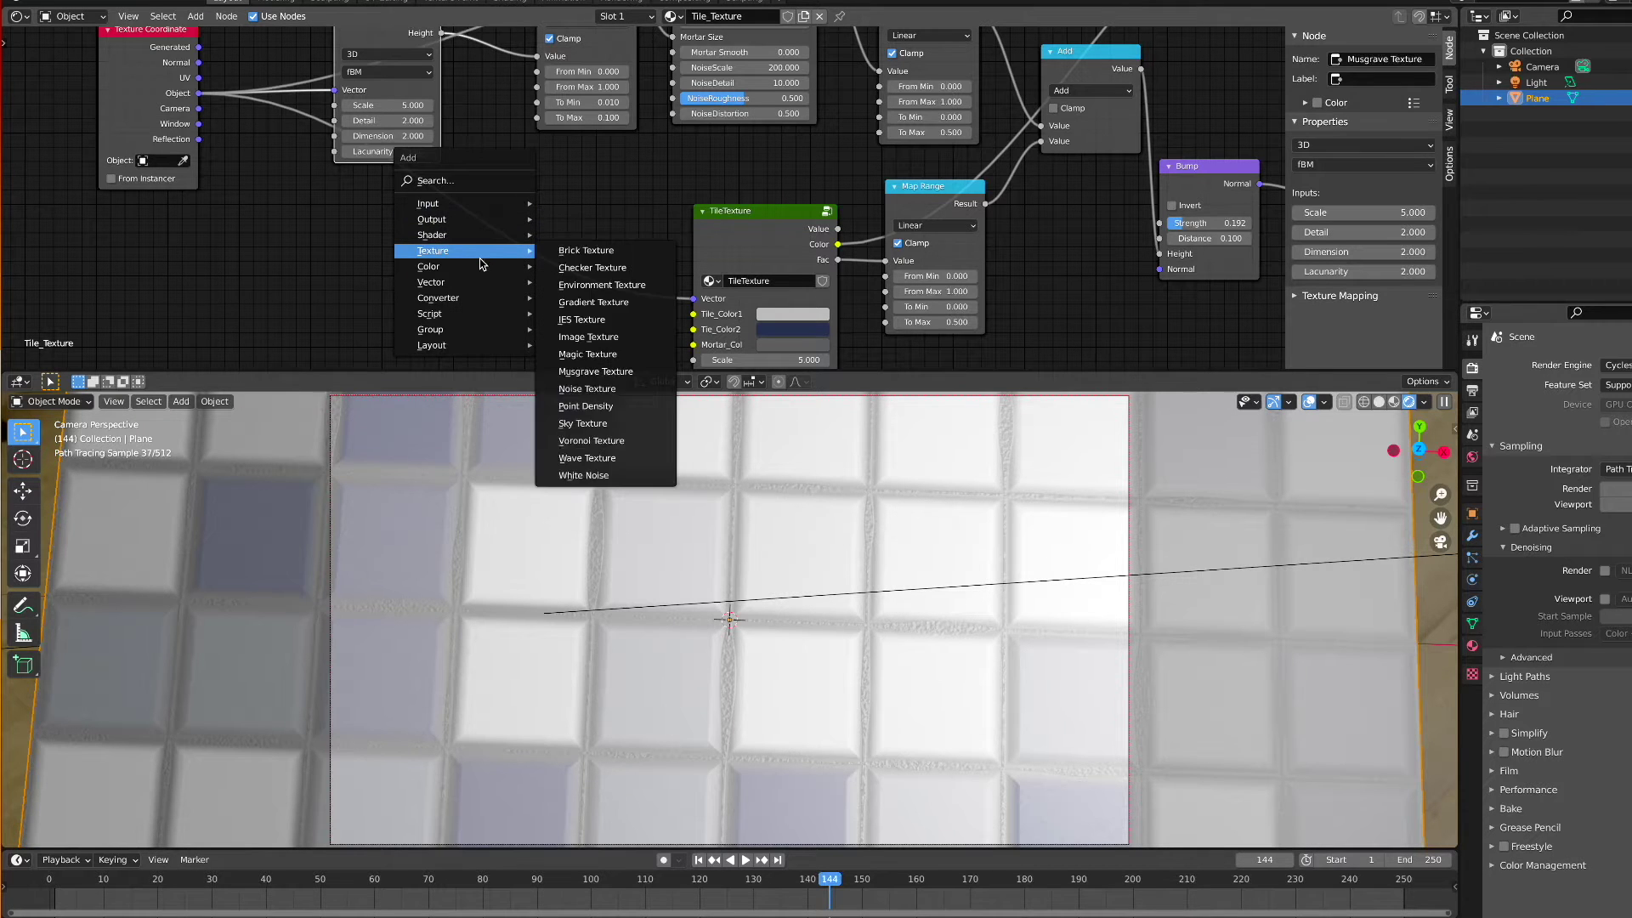
mouse_move(474, 300)
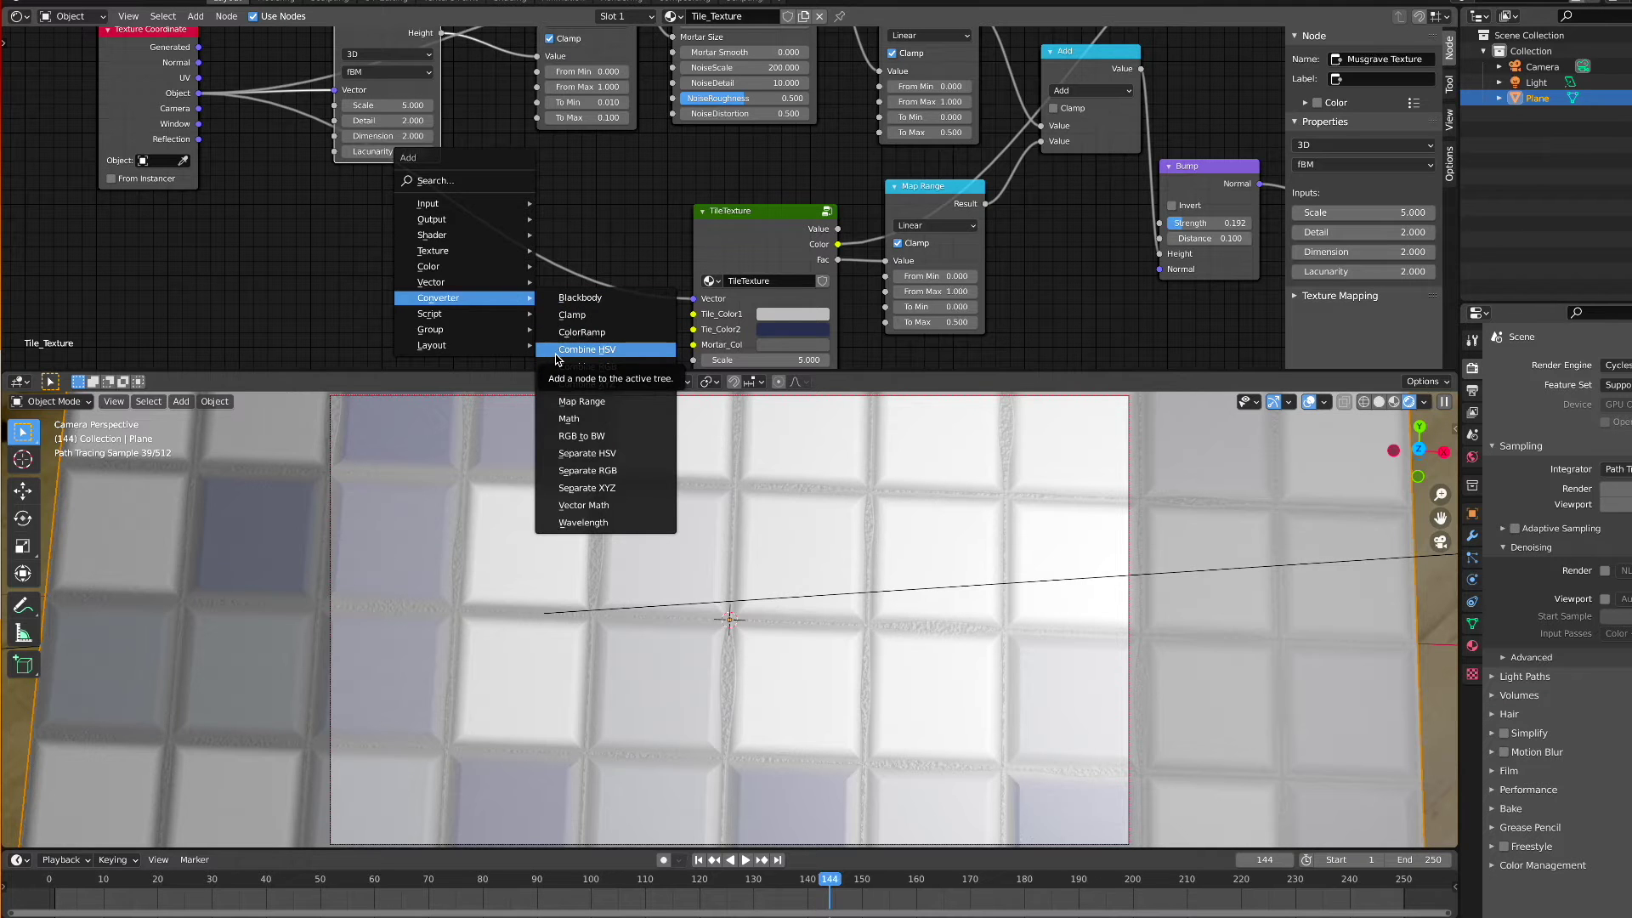
mouse_move(466, 286)
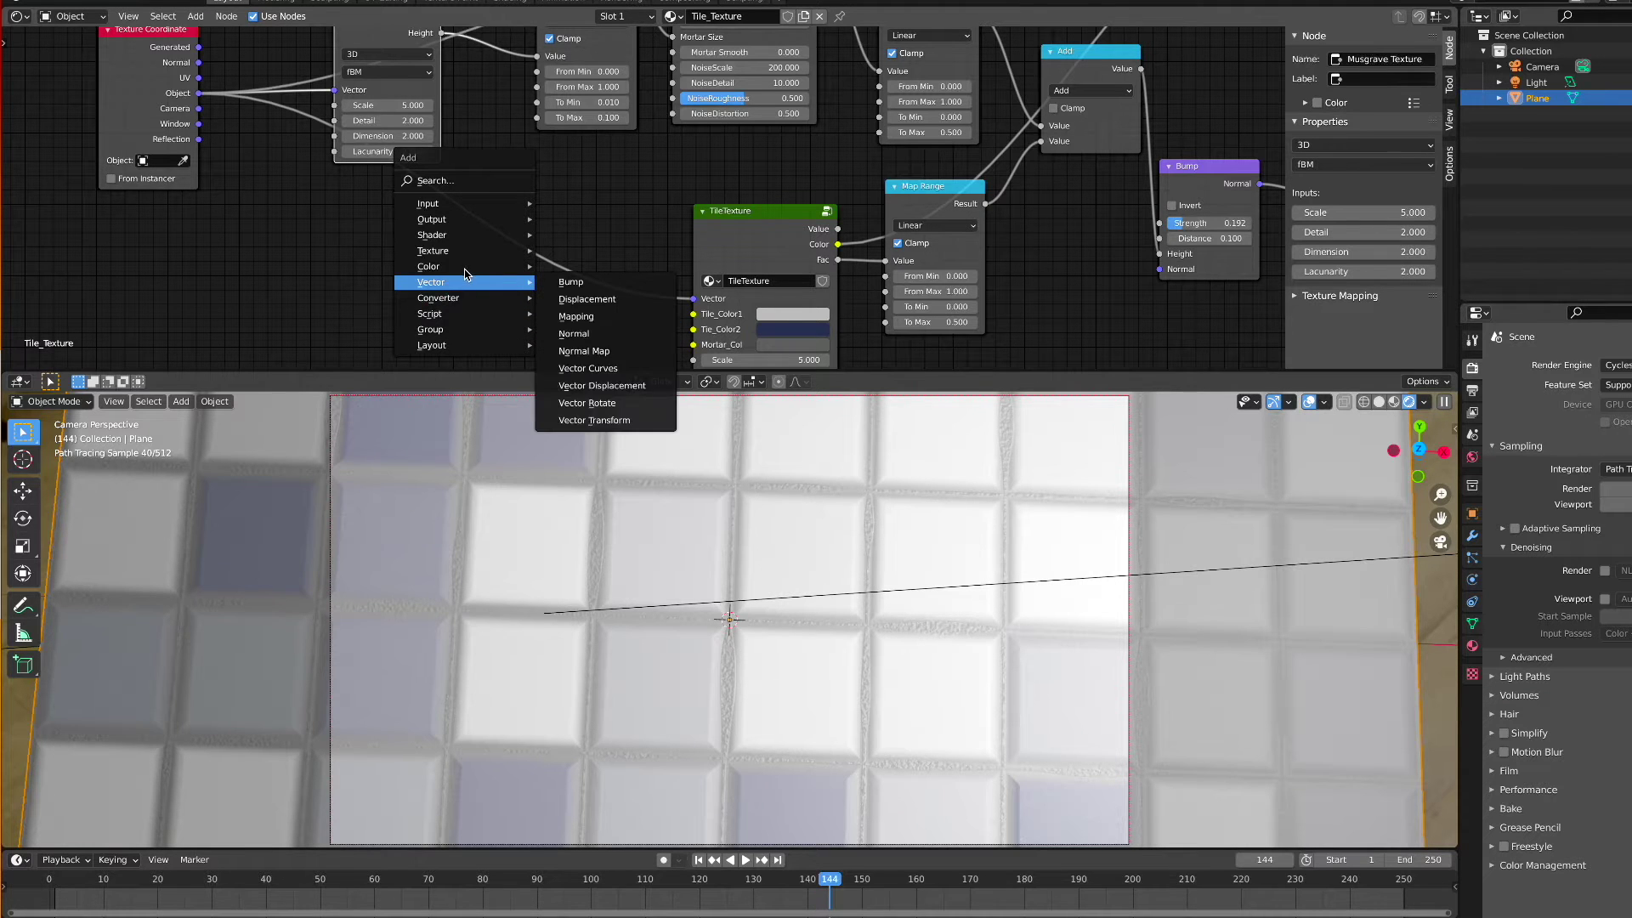
mouse_move(477, 205)
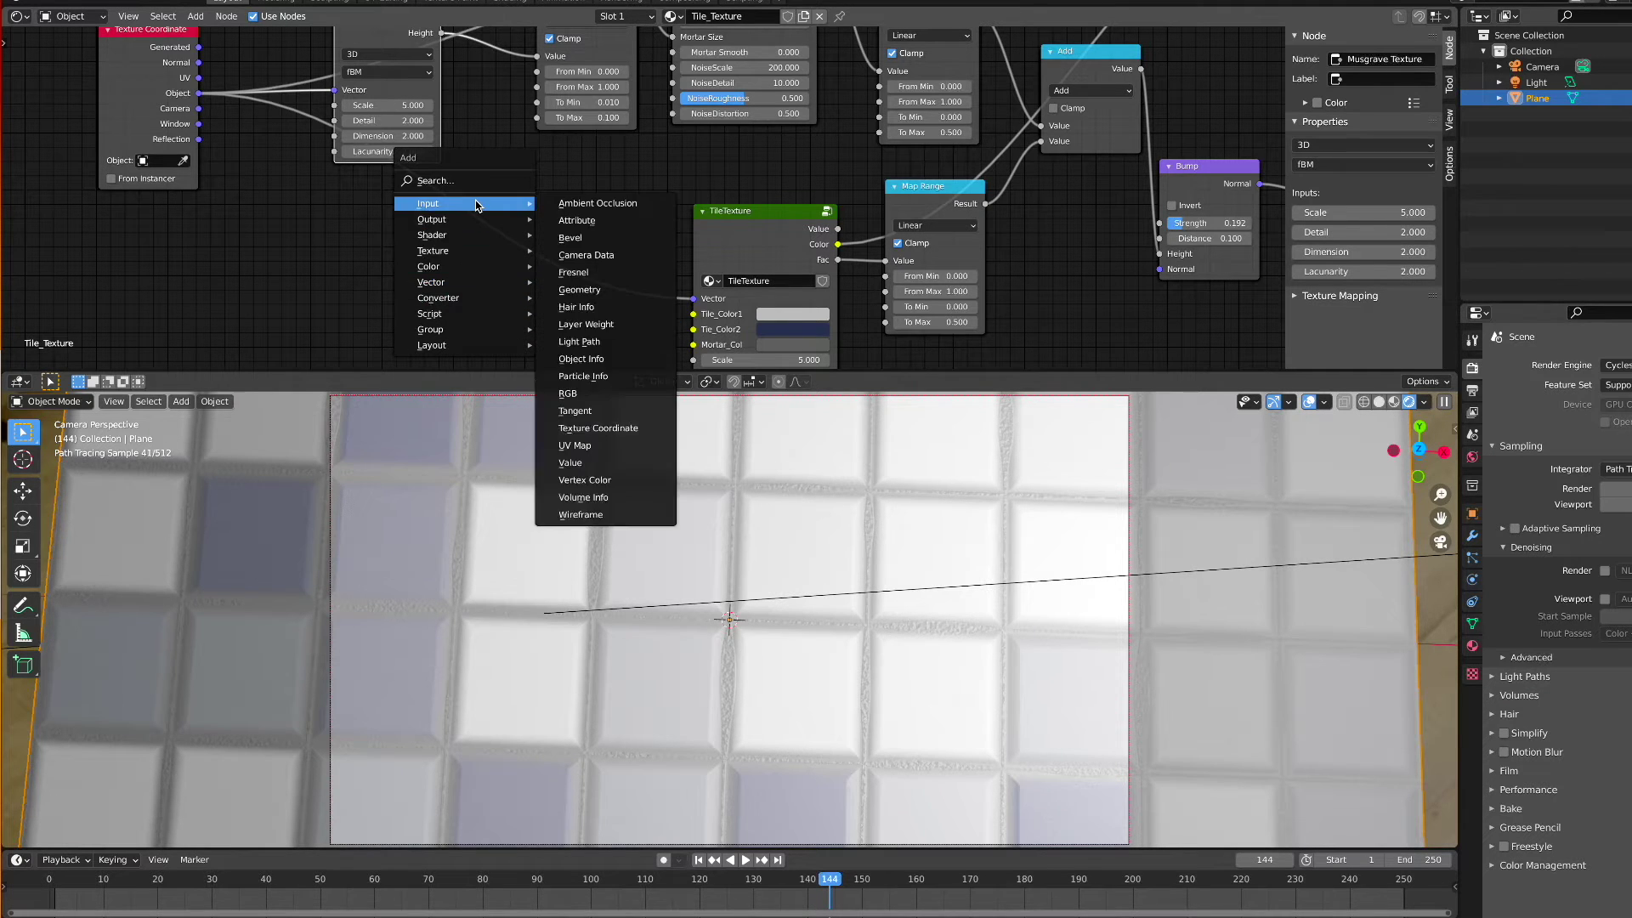
click(568, 462)
click(541, 183)
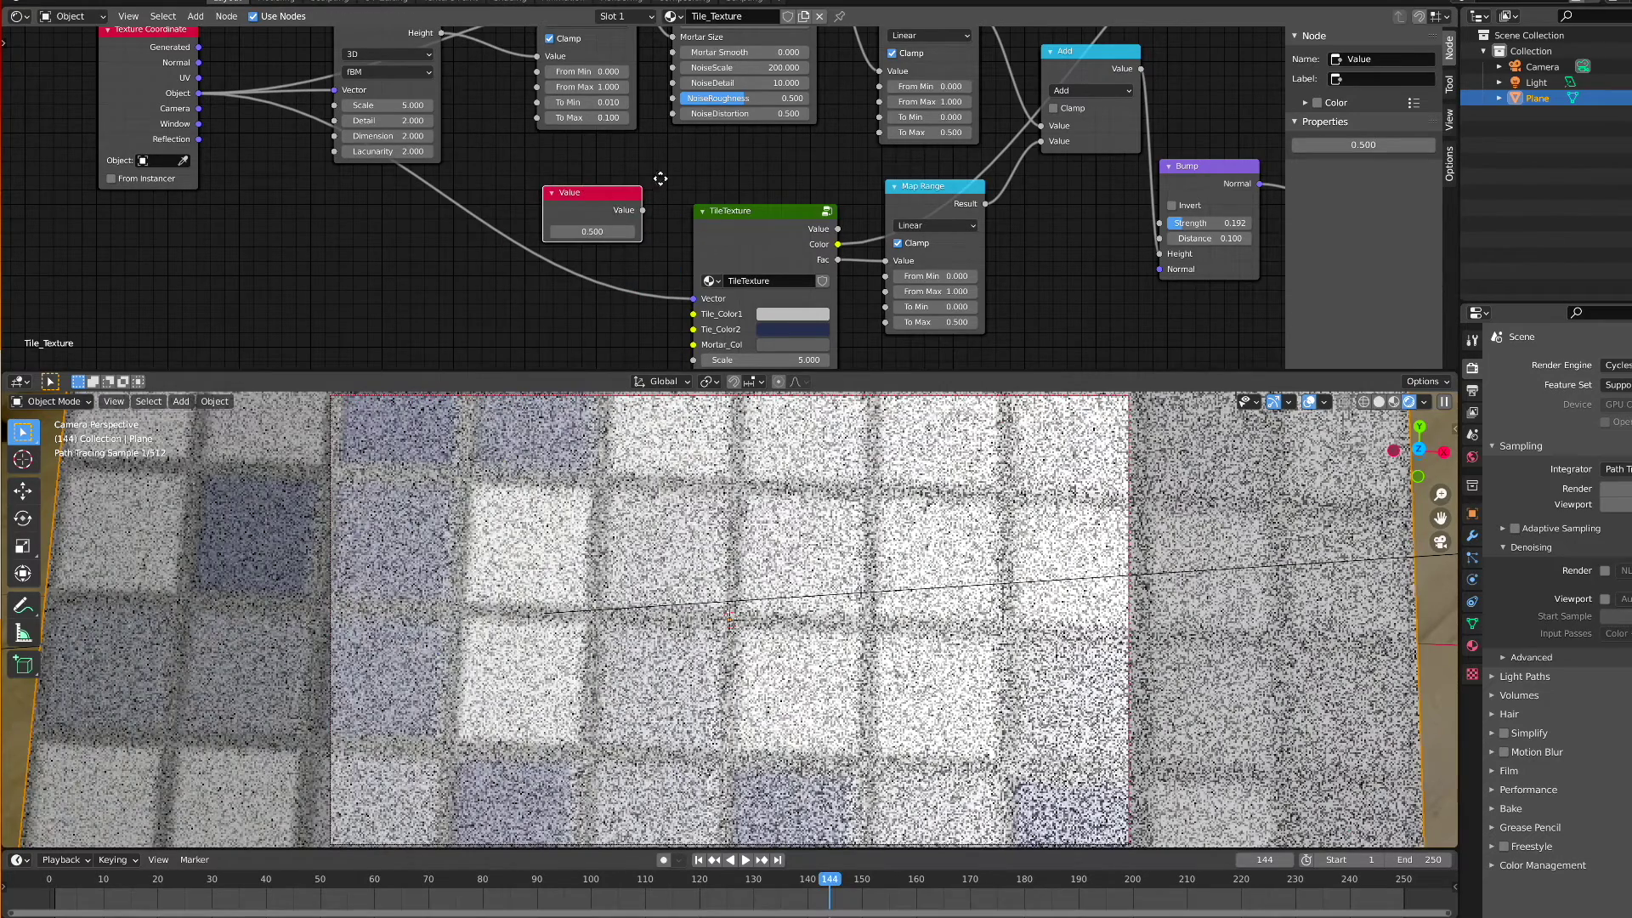
Link the Value node's output to the Scale inputs of both TileTexture and MortarTexture
ctrl+scroll(680, 175, right, 2)
drag(558, 210, 605, 360)
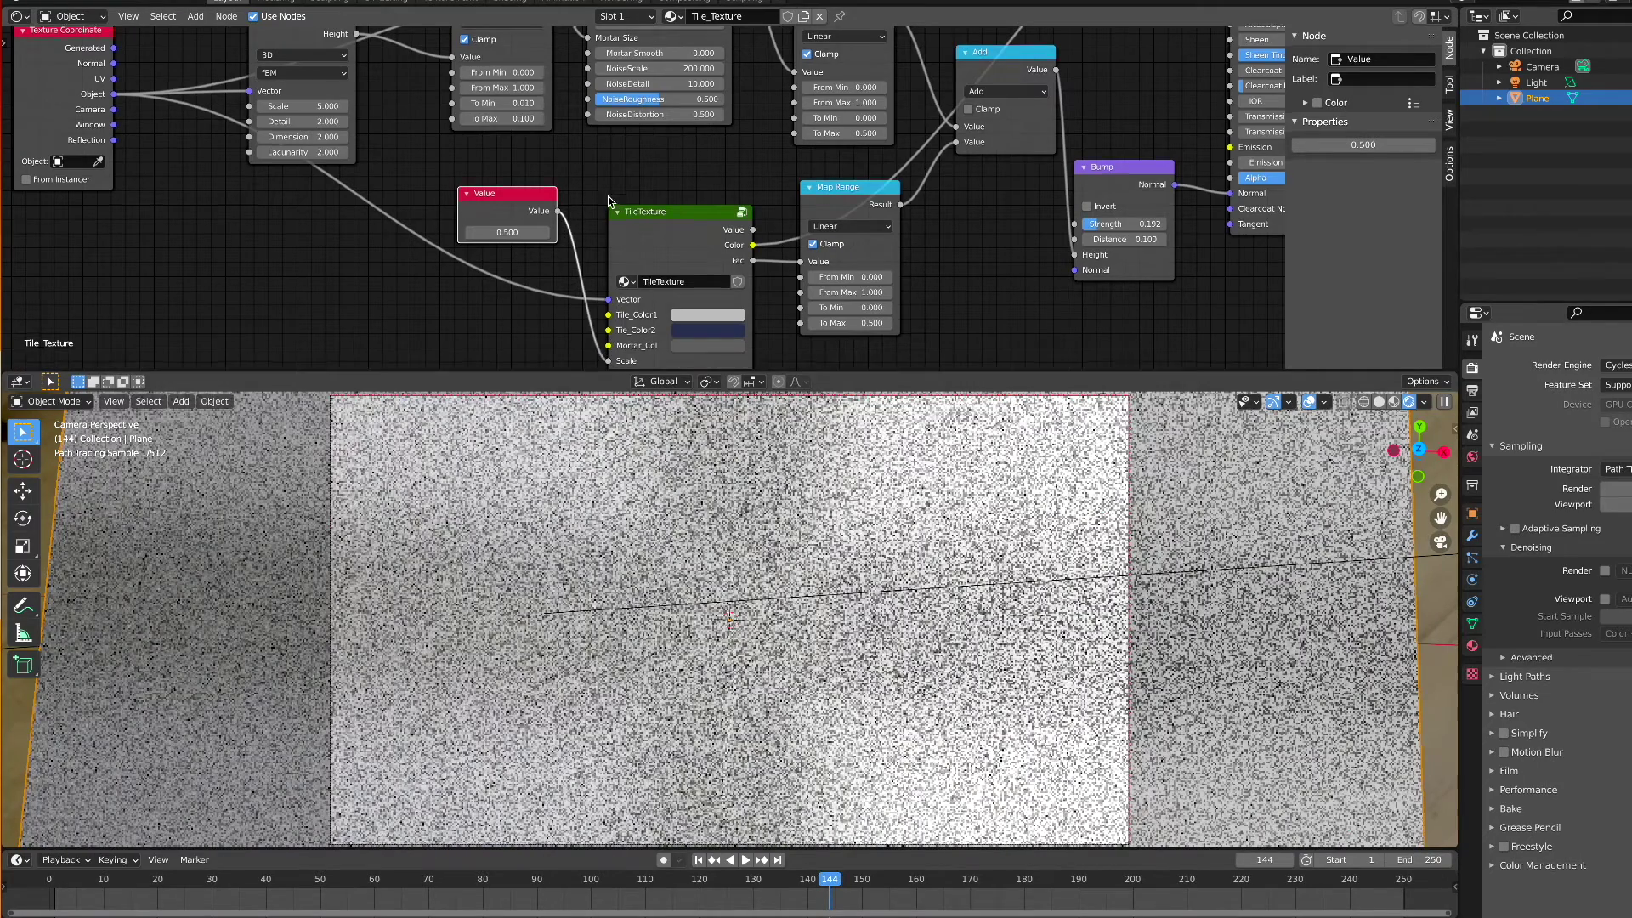
shift+scroll(592, 238, up, 4)
shift+scroll(590, 223, up, 2)
shift+scroll(578, 272, down, 2)
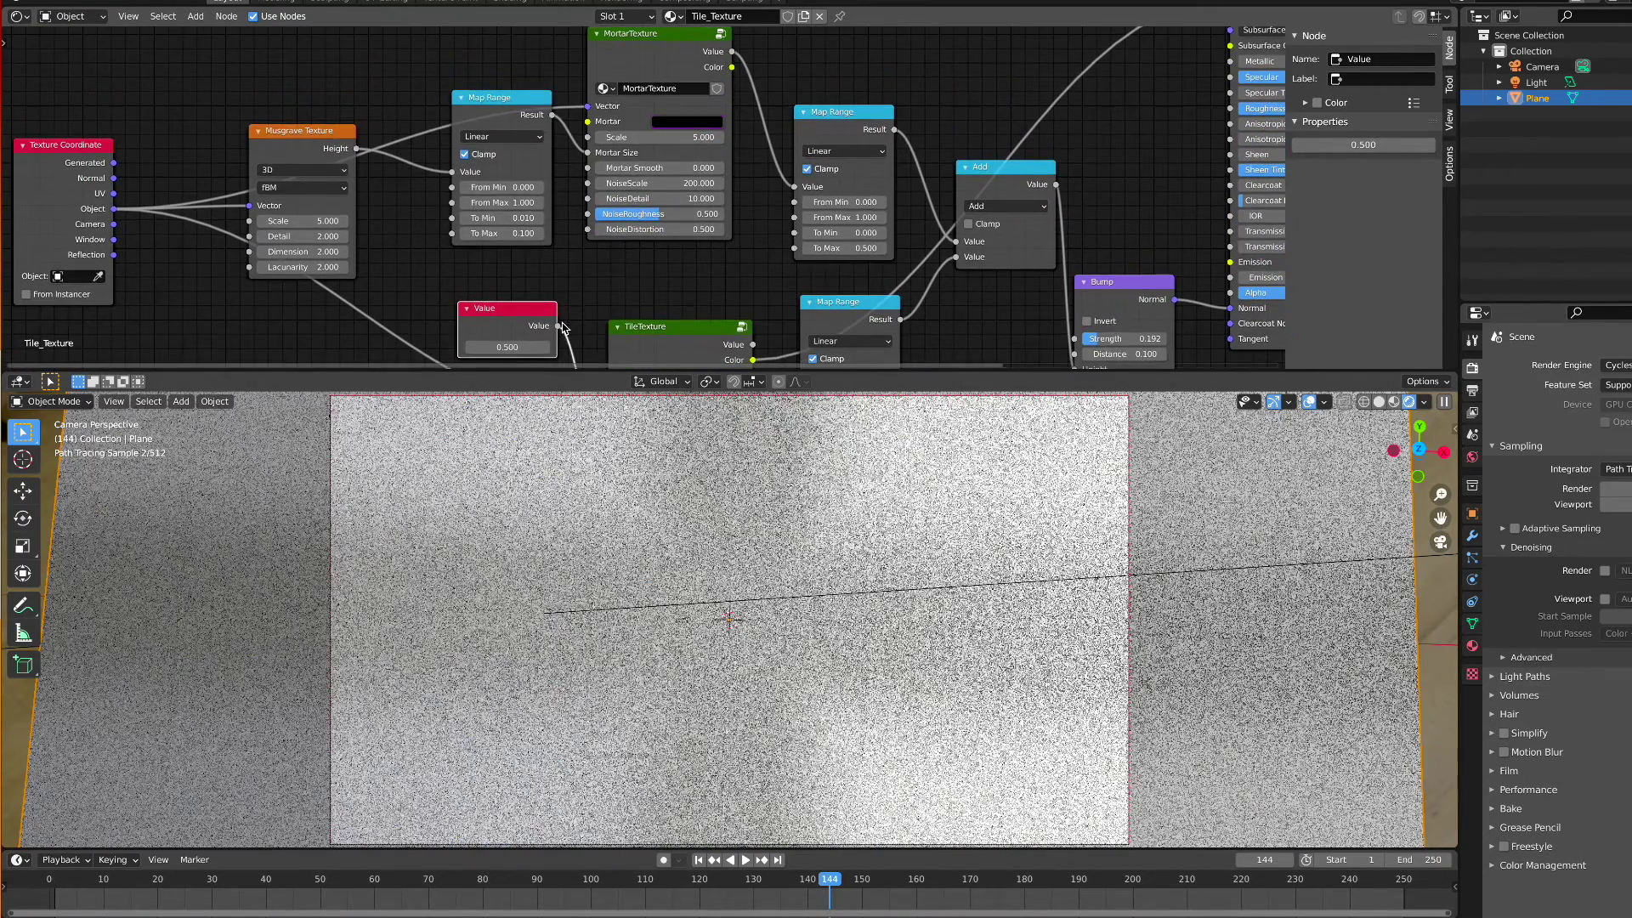
drag(560, 331, 587, 136)
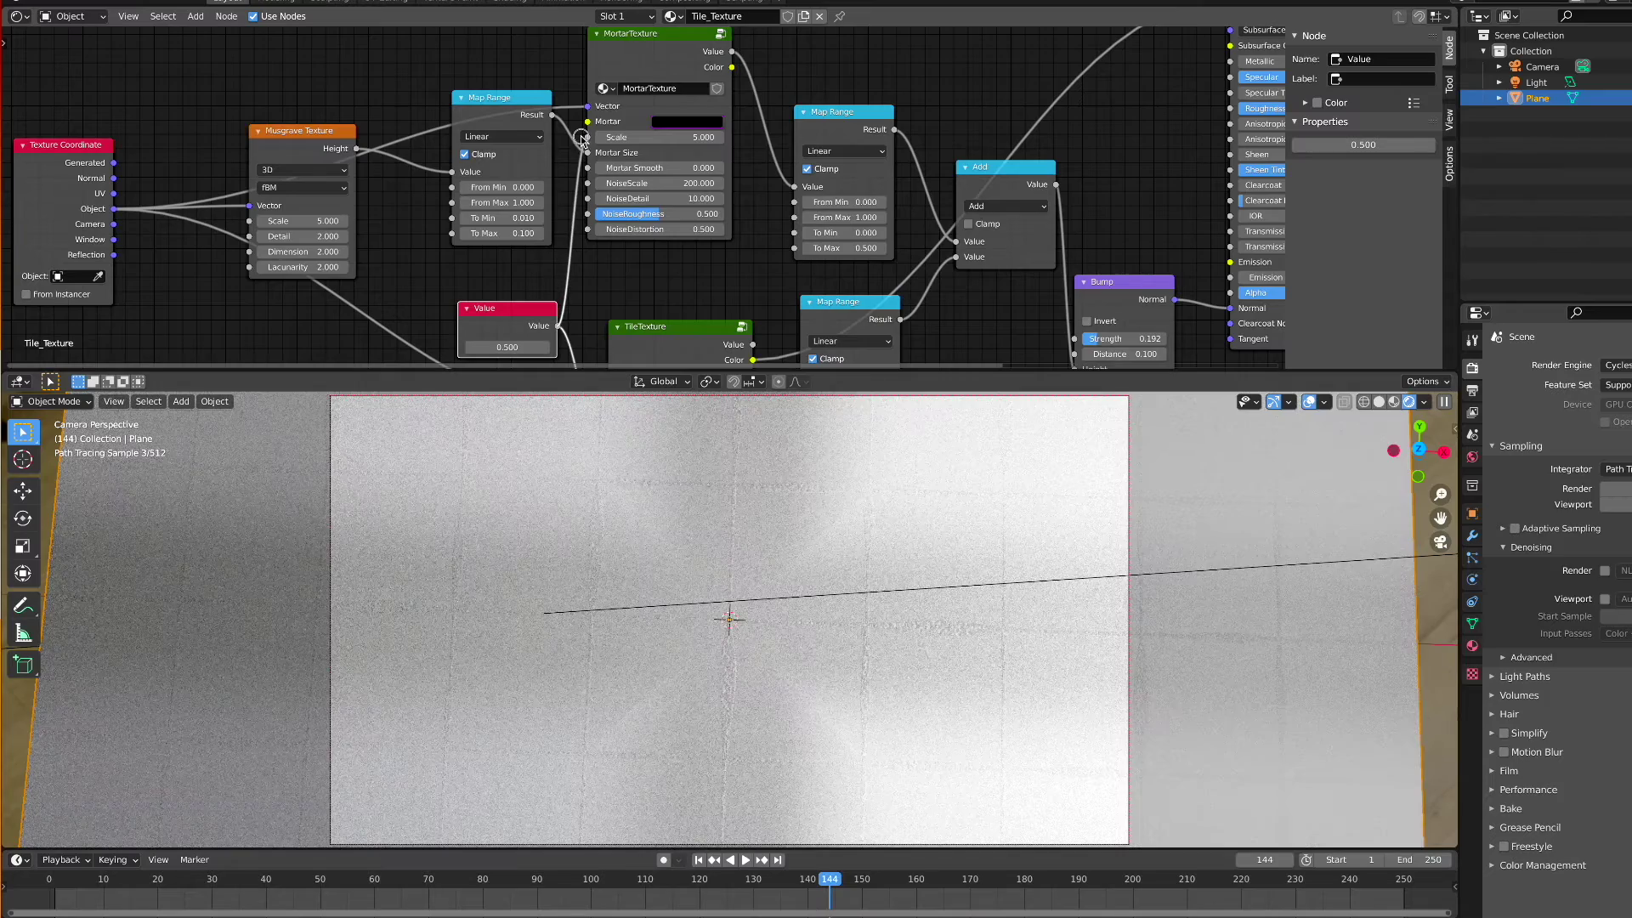
Set the Value node to 5 and move it slightly away from the TileTexture node
shift+scroll(615, 241, down, 5)
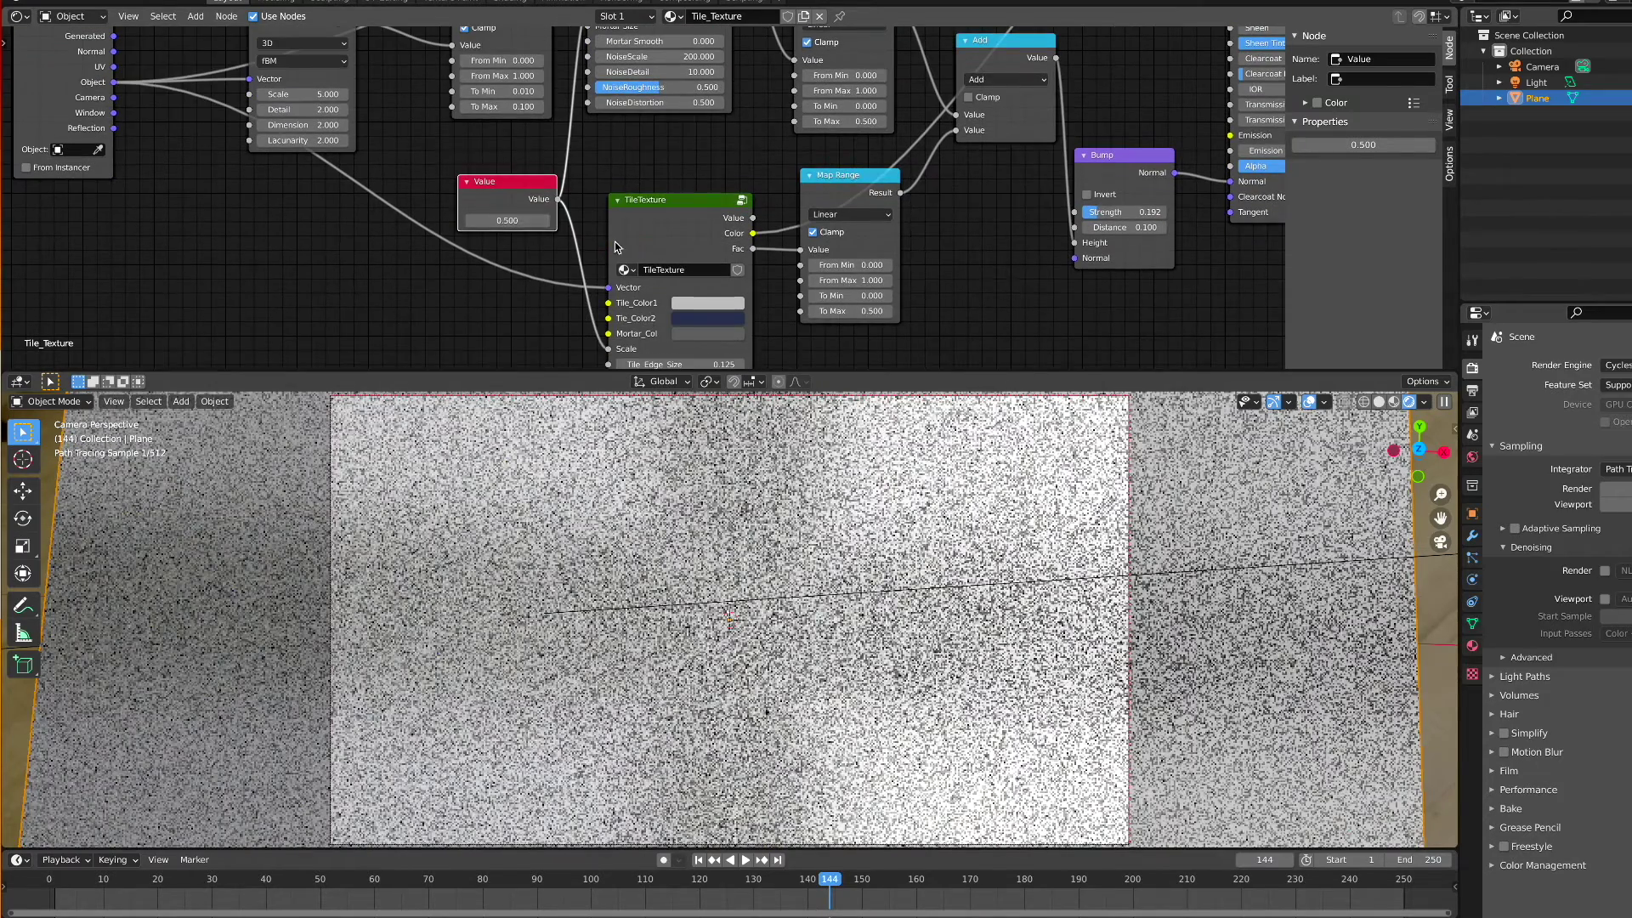
click(524, 222)
text(5)
key(Return)
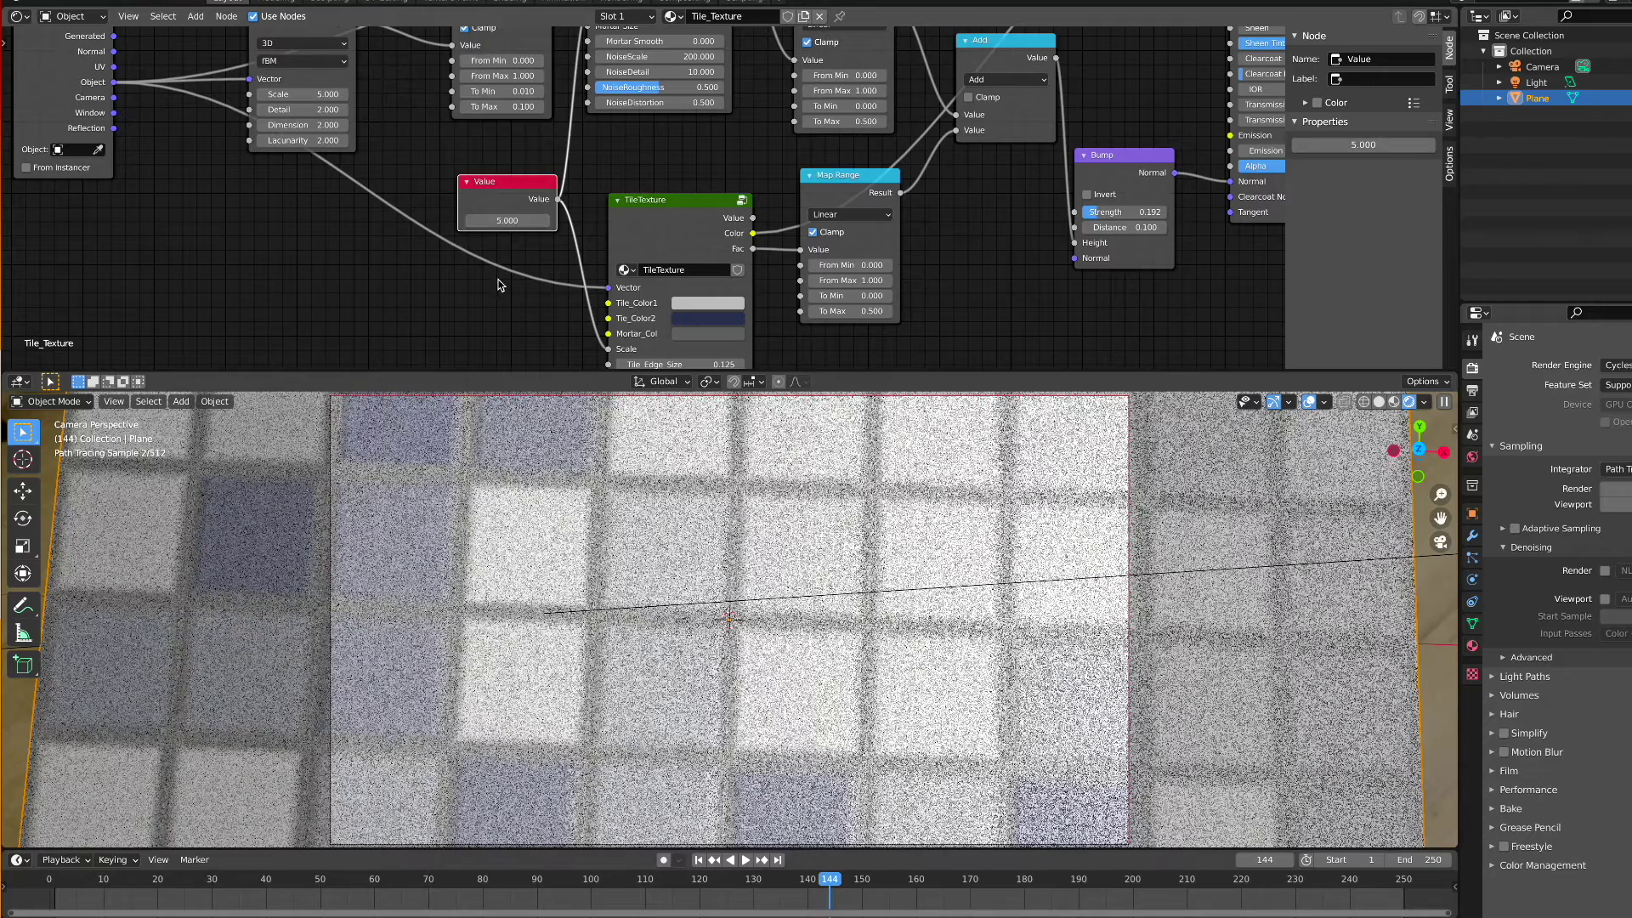
middle_drag(491, 184, 491, 189)
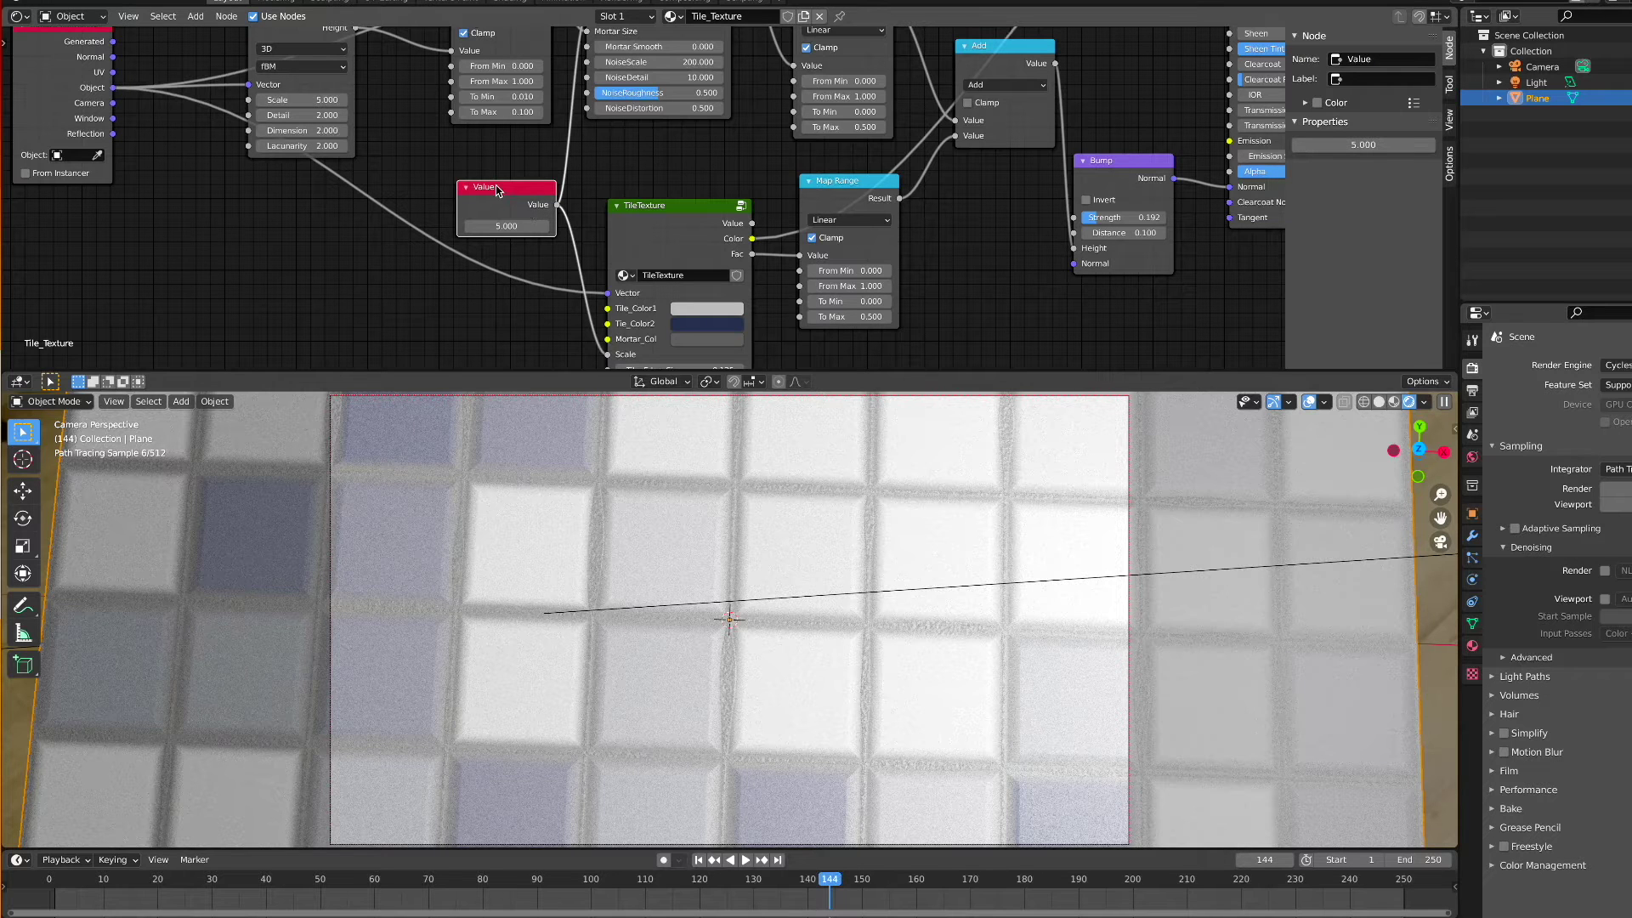
drag(498, 189, 477, 184)
Name the Value node Brick_scale and give it the label Brick_Scale
click(1391, 59)
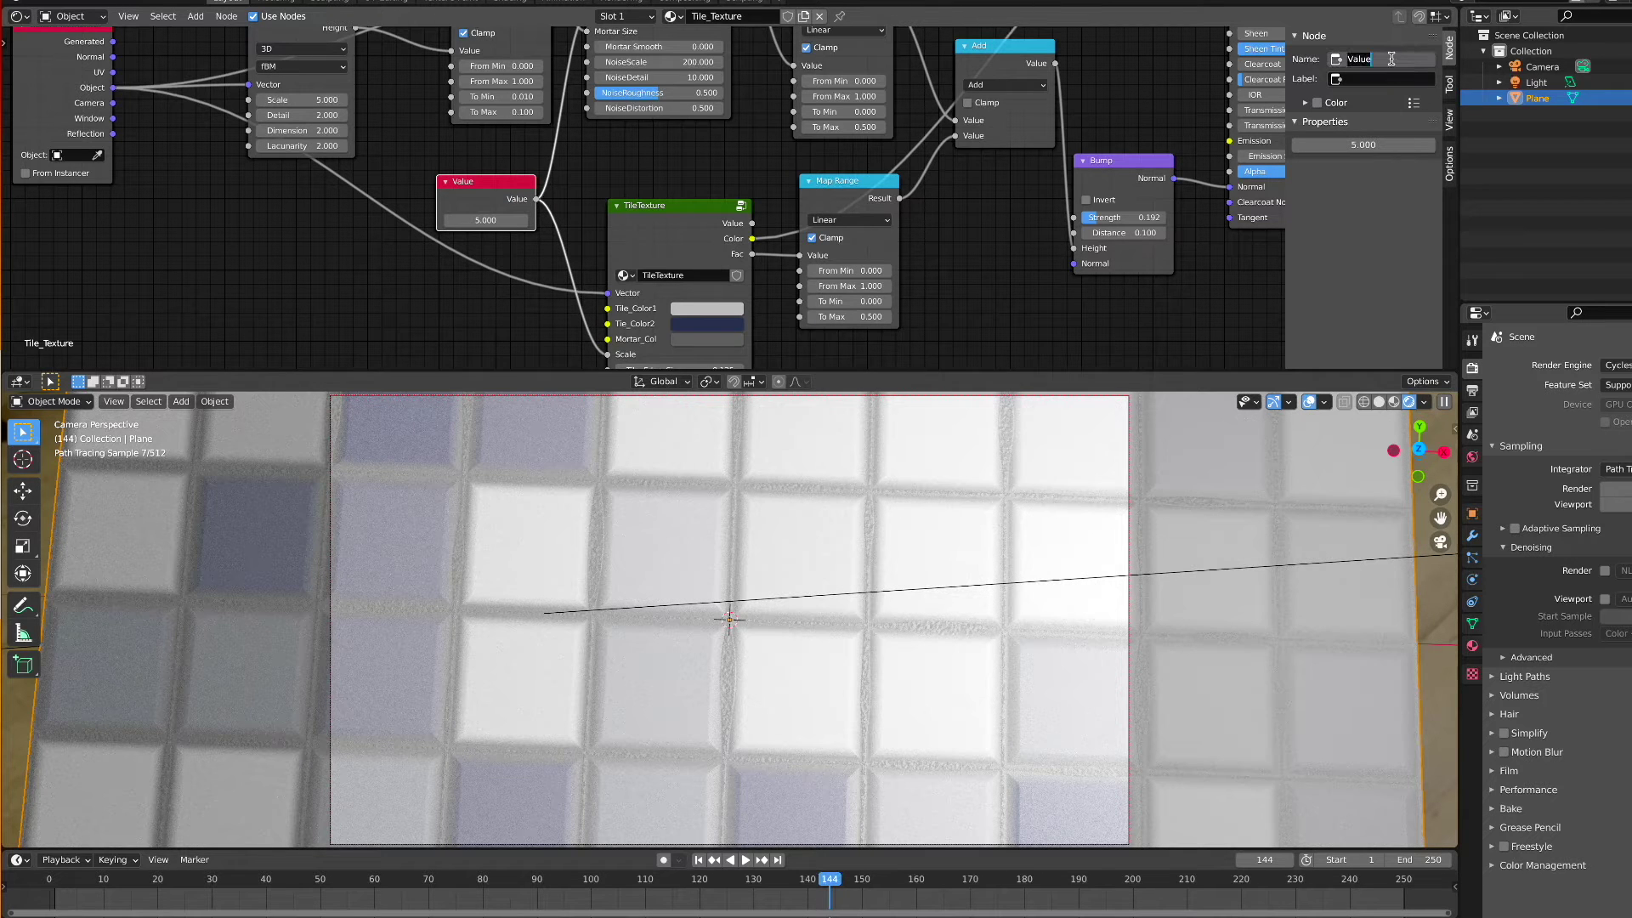
text(Brick_scale)
key(Return)
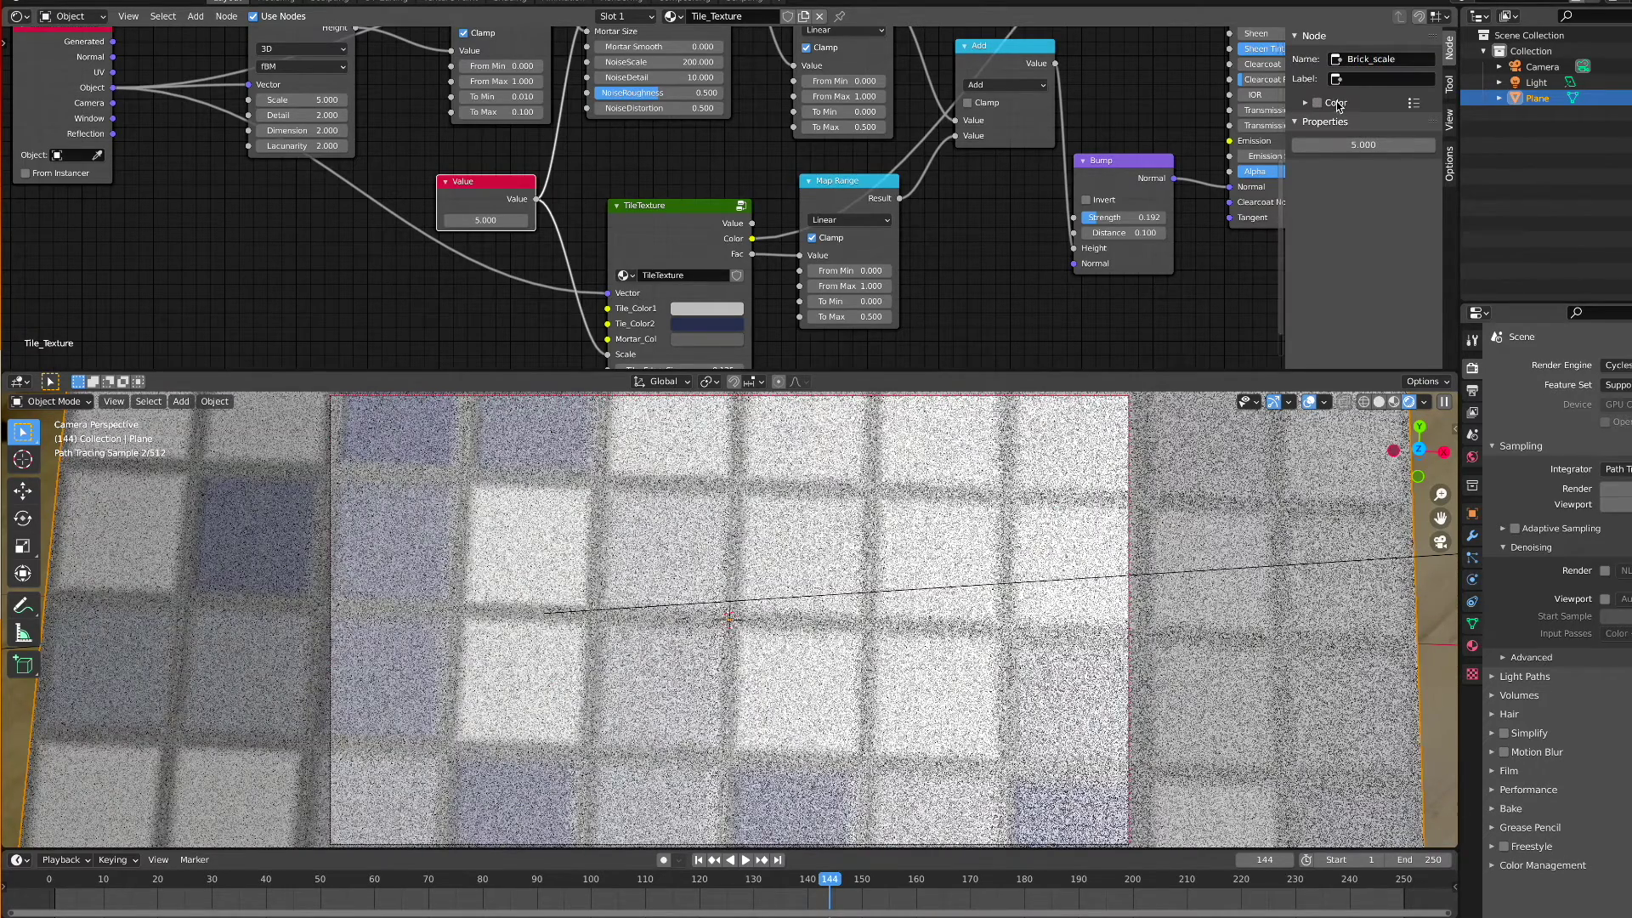
click(1372, 80)
text(Brick_Scale)
key(Return)
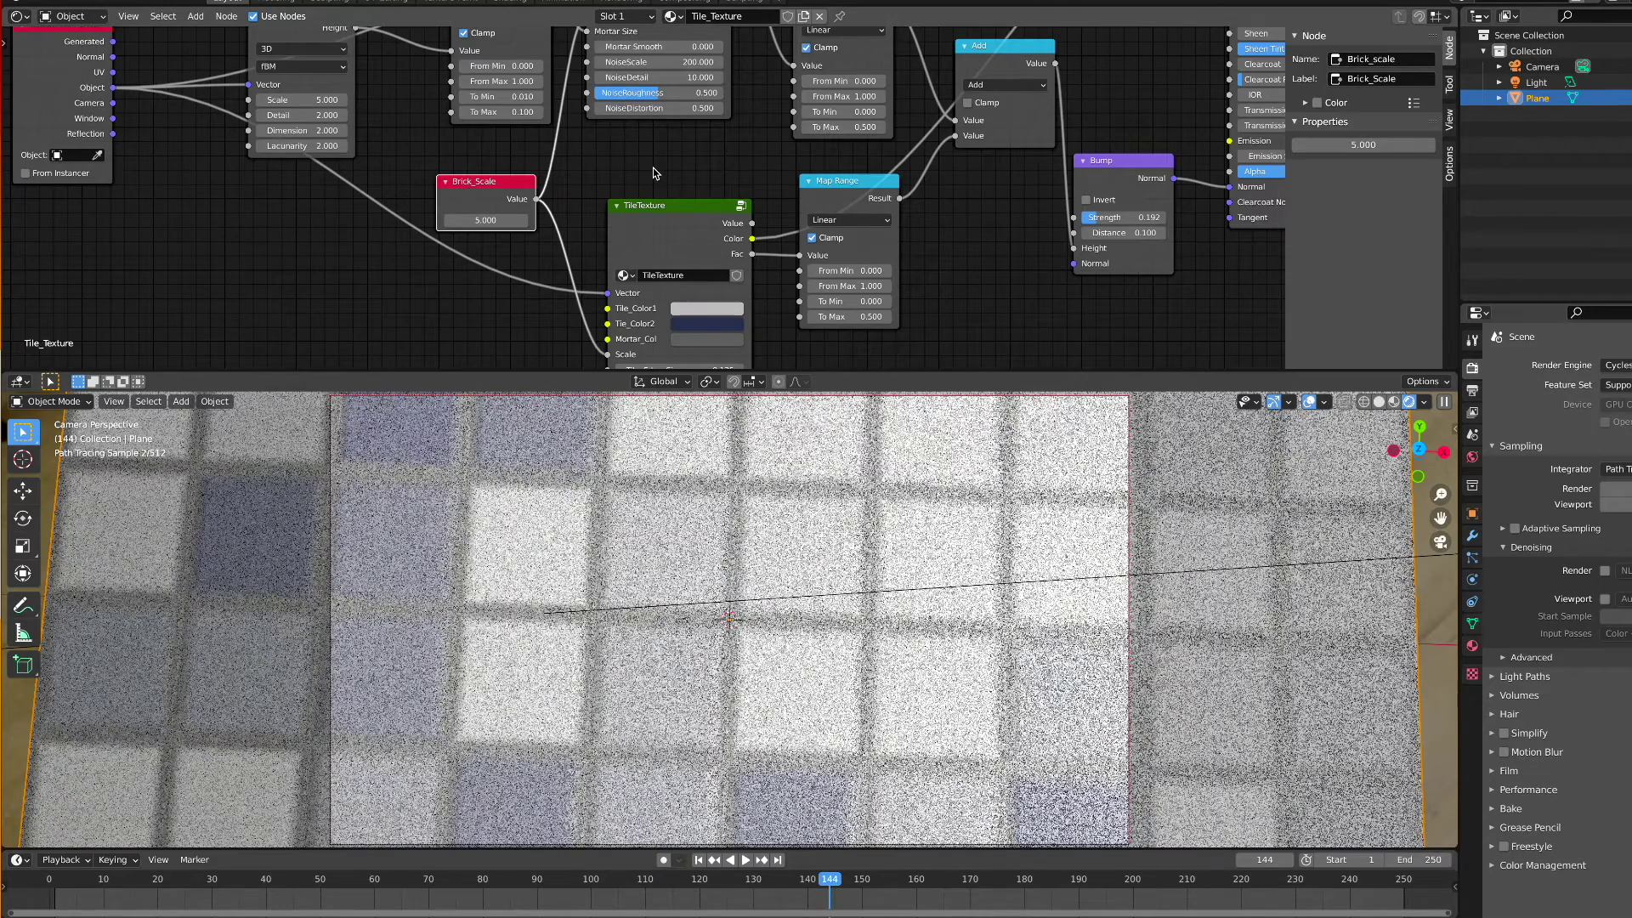
Set the Musgrave Texture's Detail to 4.6, Dimension to 0 and Lacunarity to 3.8
middle_drag(653, 167, 598, 113)
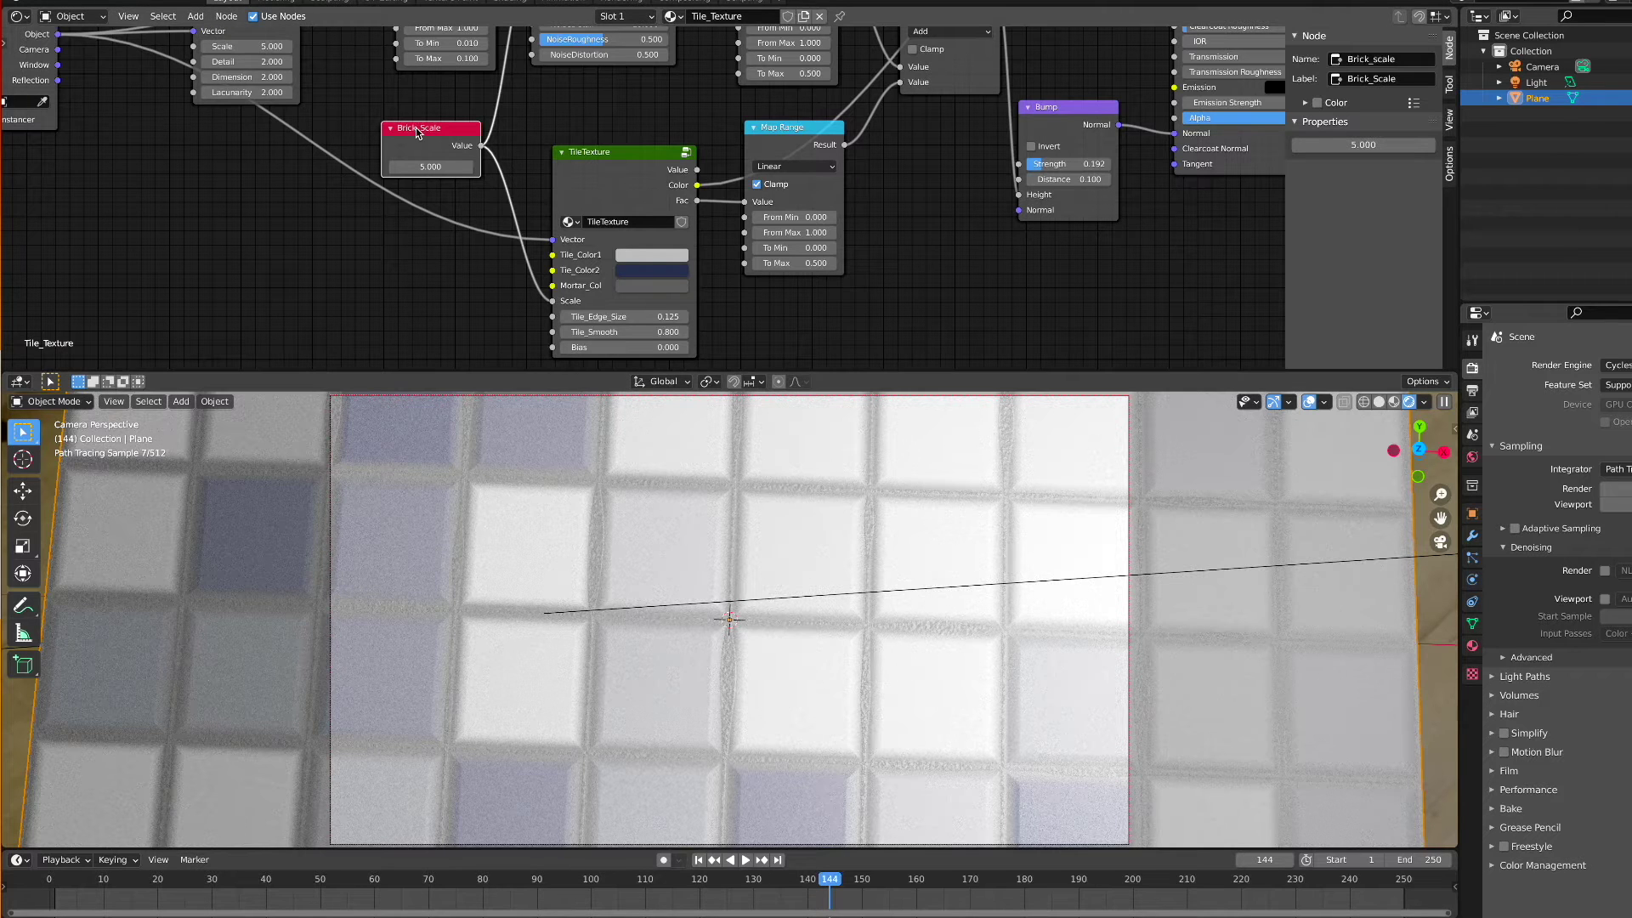
shift+scroll(636, 220, up, 5)
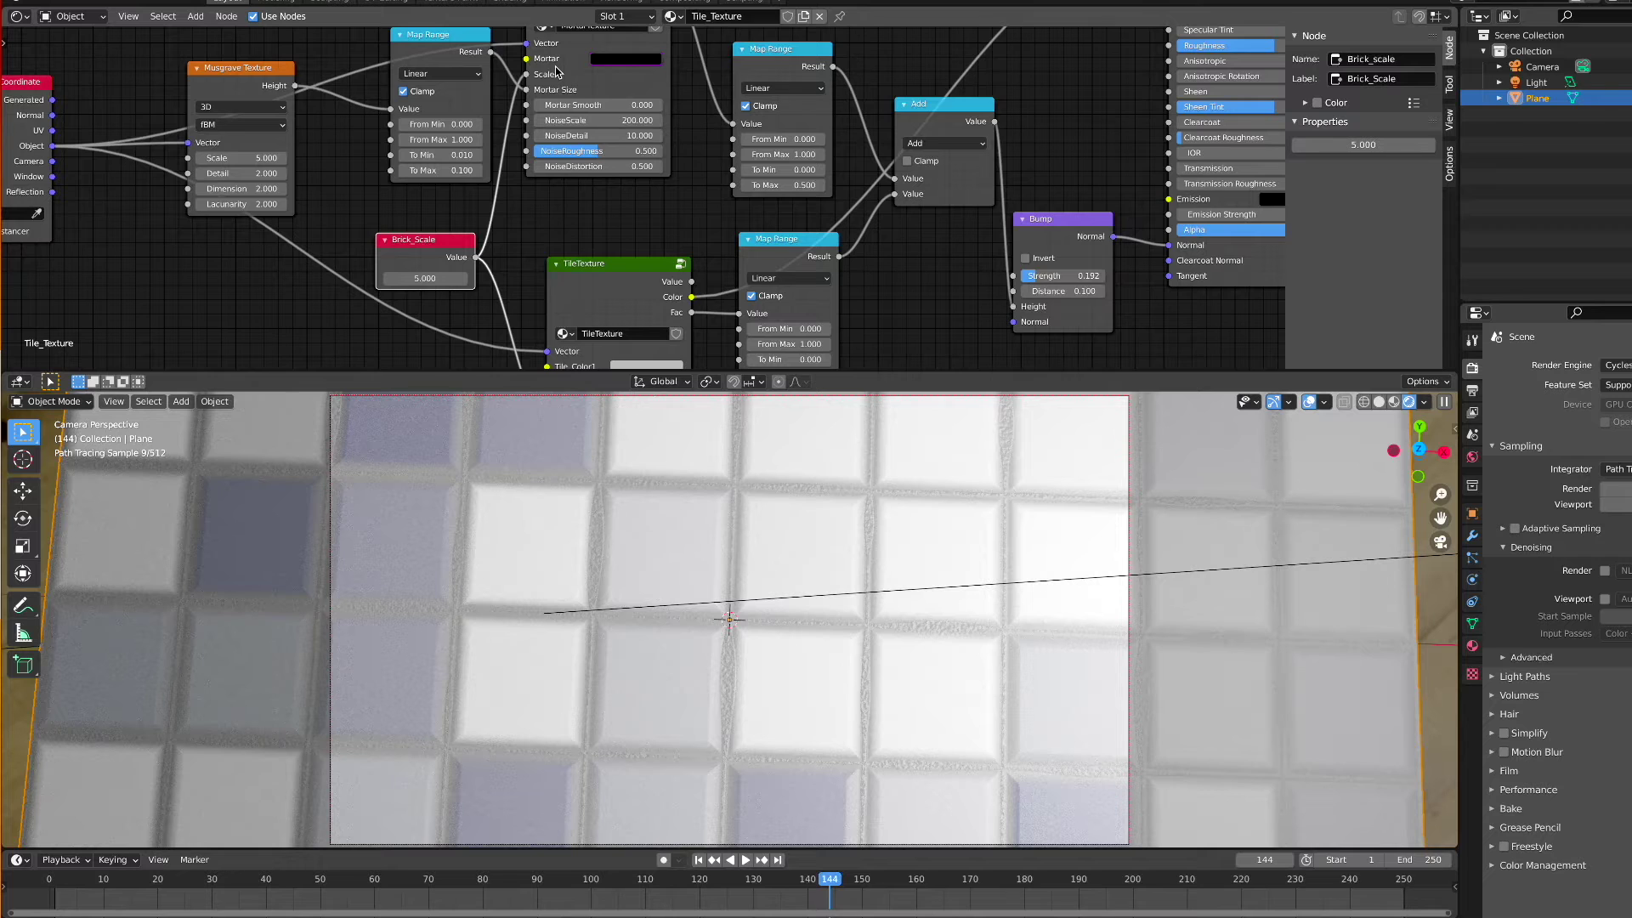
shift+scroll(606, 85, up, 3)
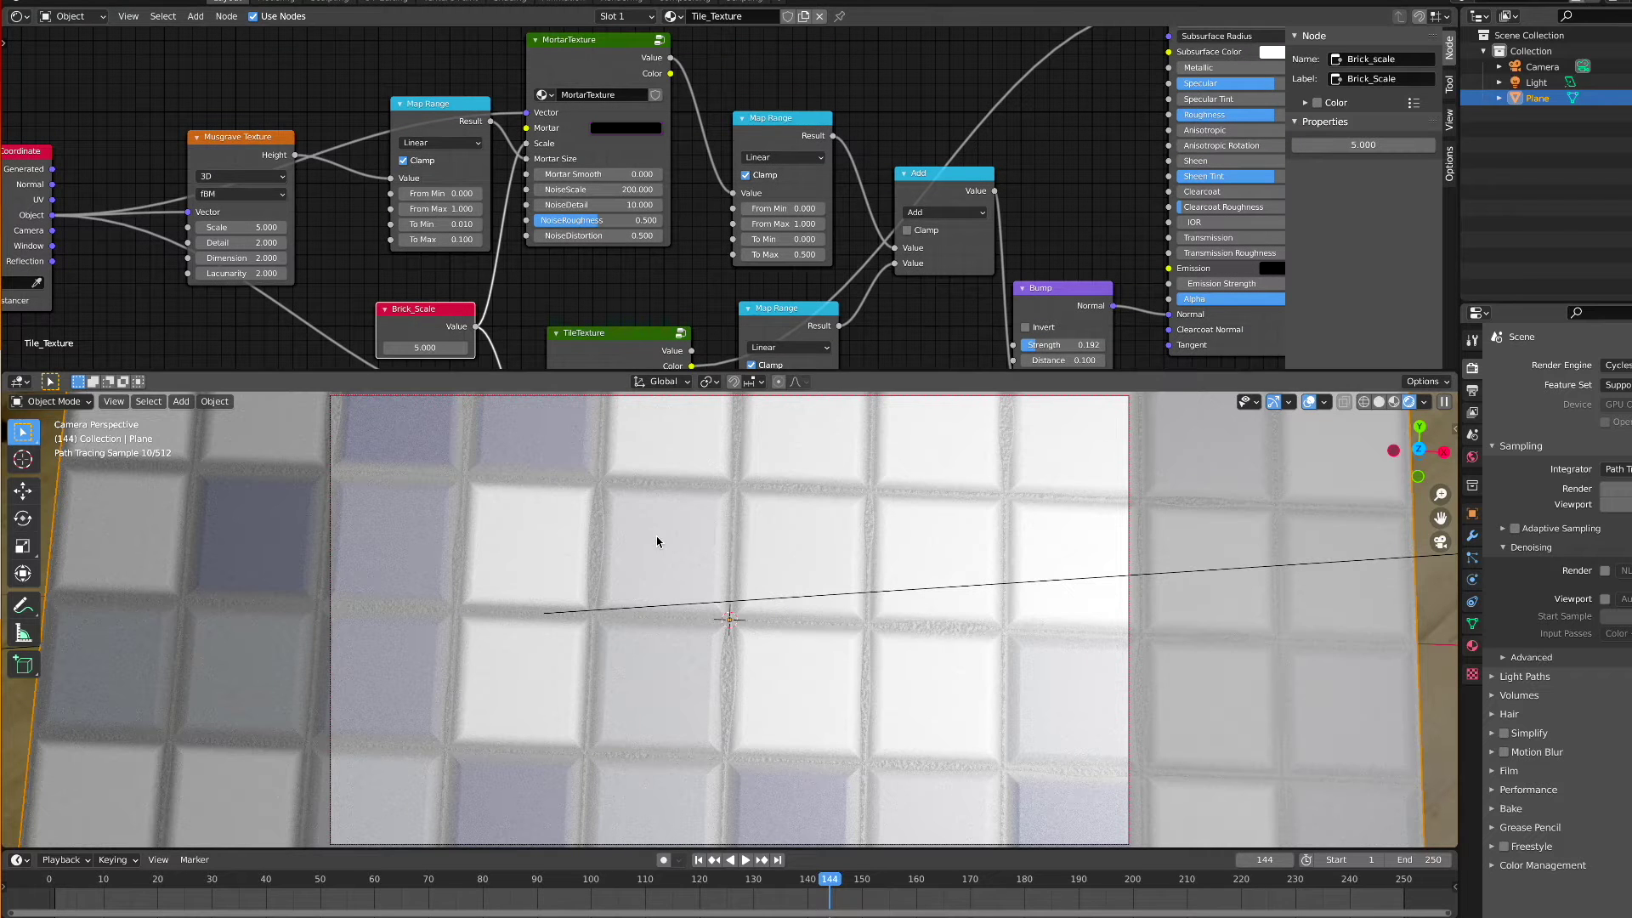
shift+scroll(584, 272, down, 5)
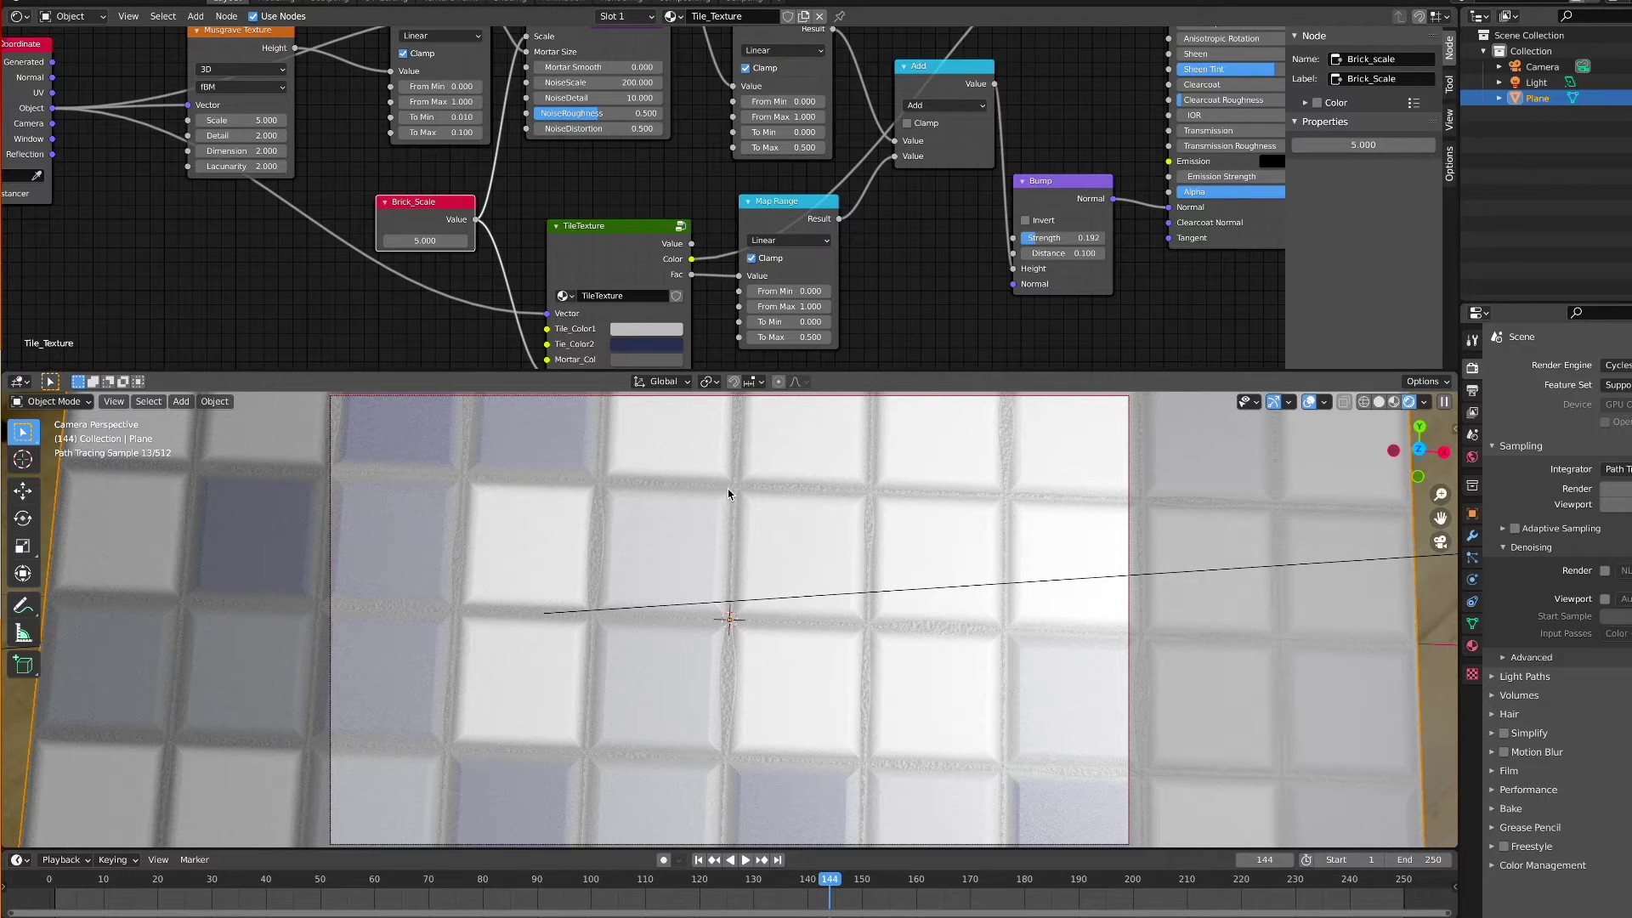
middle_drag(704, 576, 626, 505)
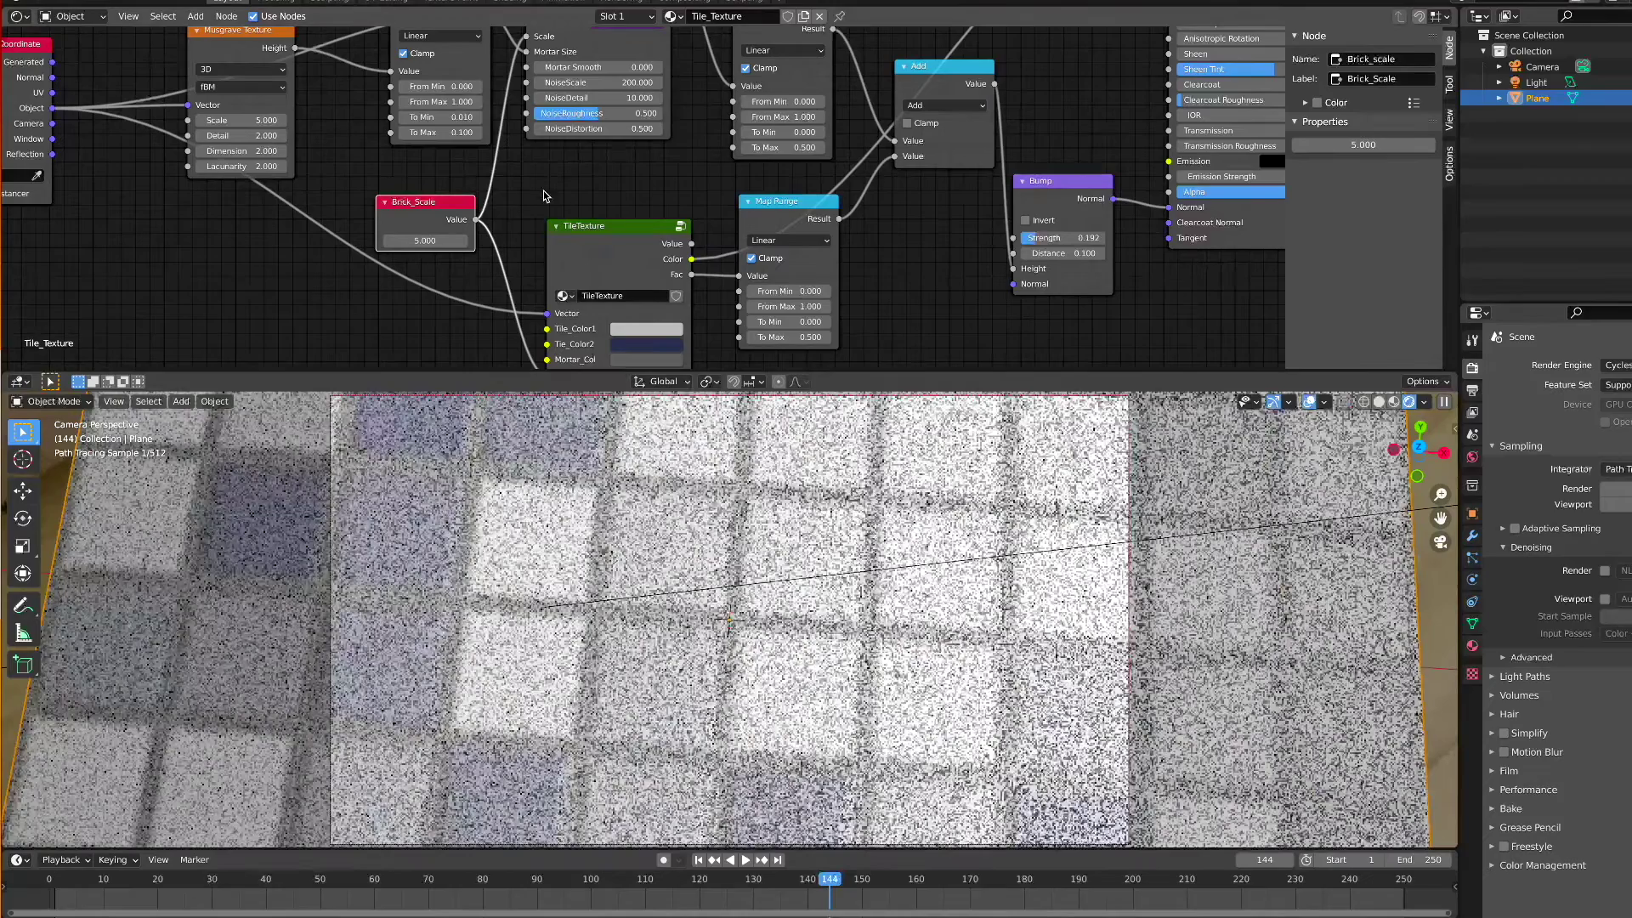
middle_drag(343, 103, 603, 201)
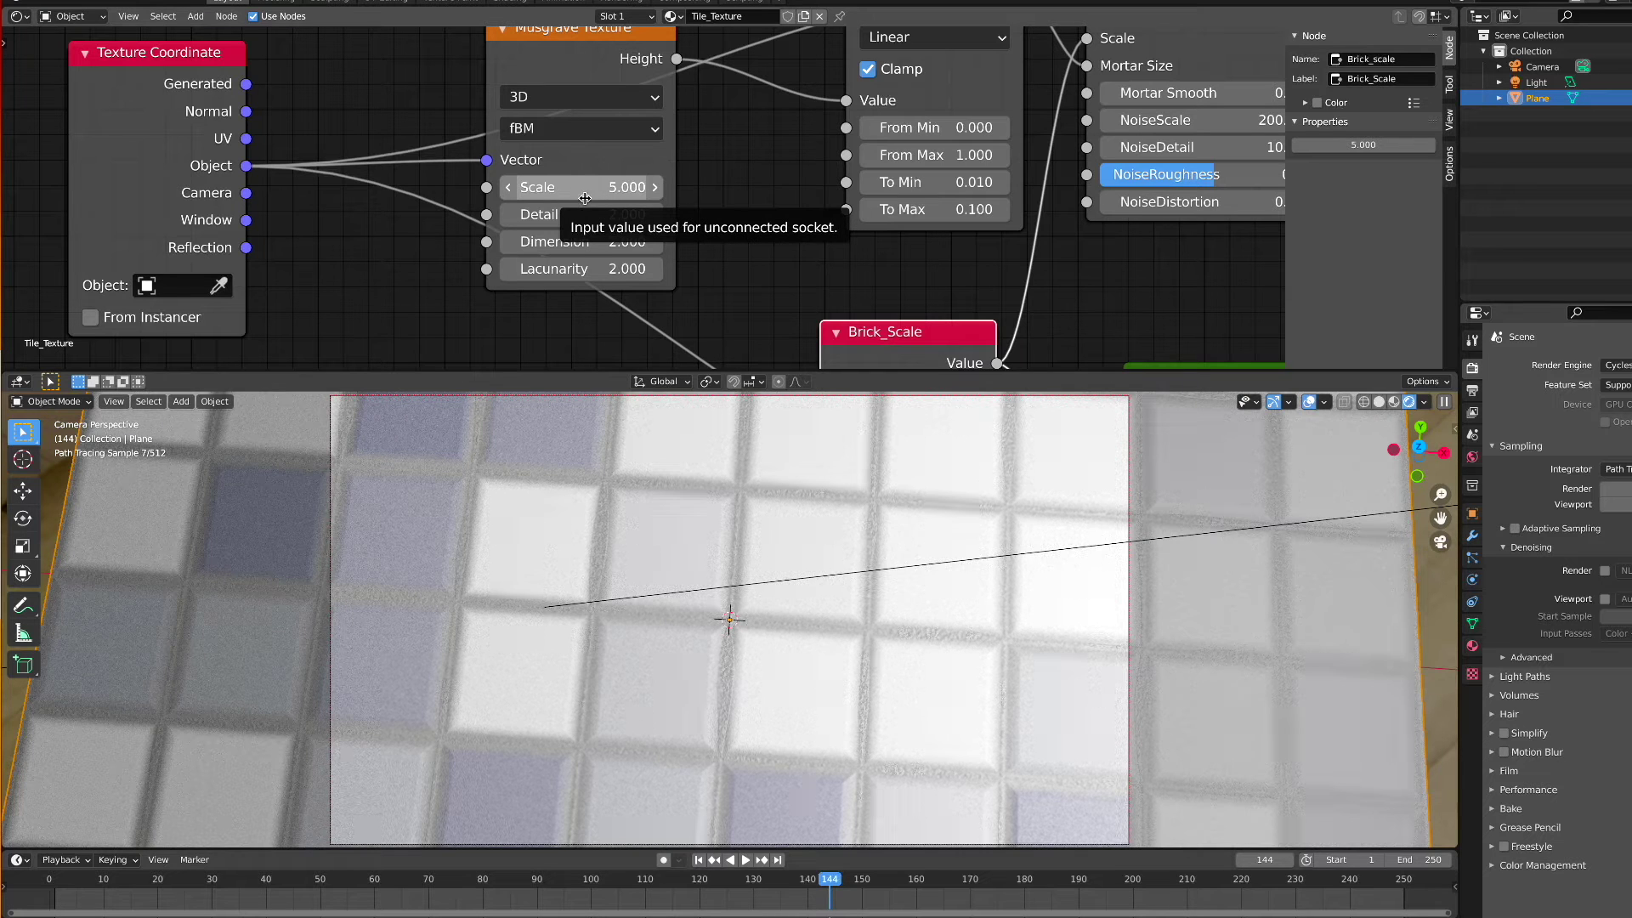
click(582, 215)
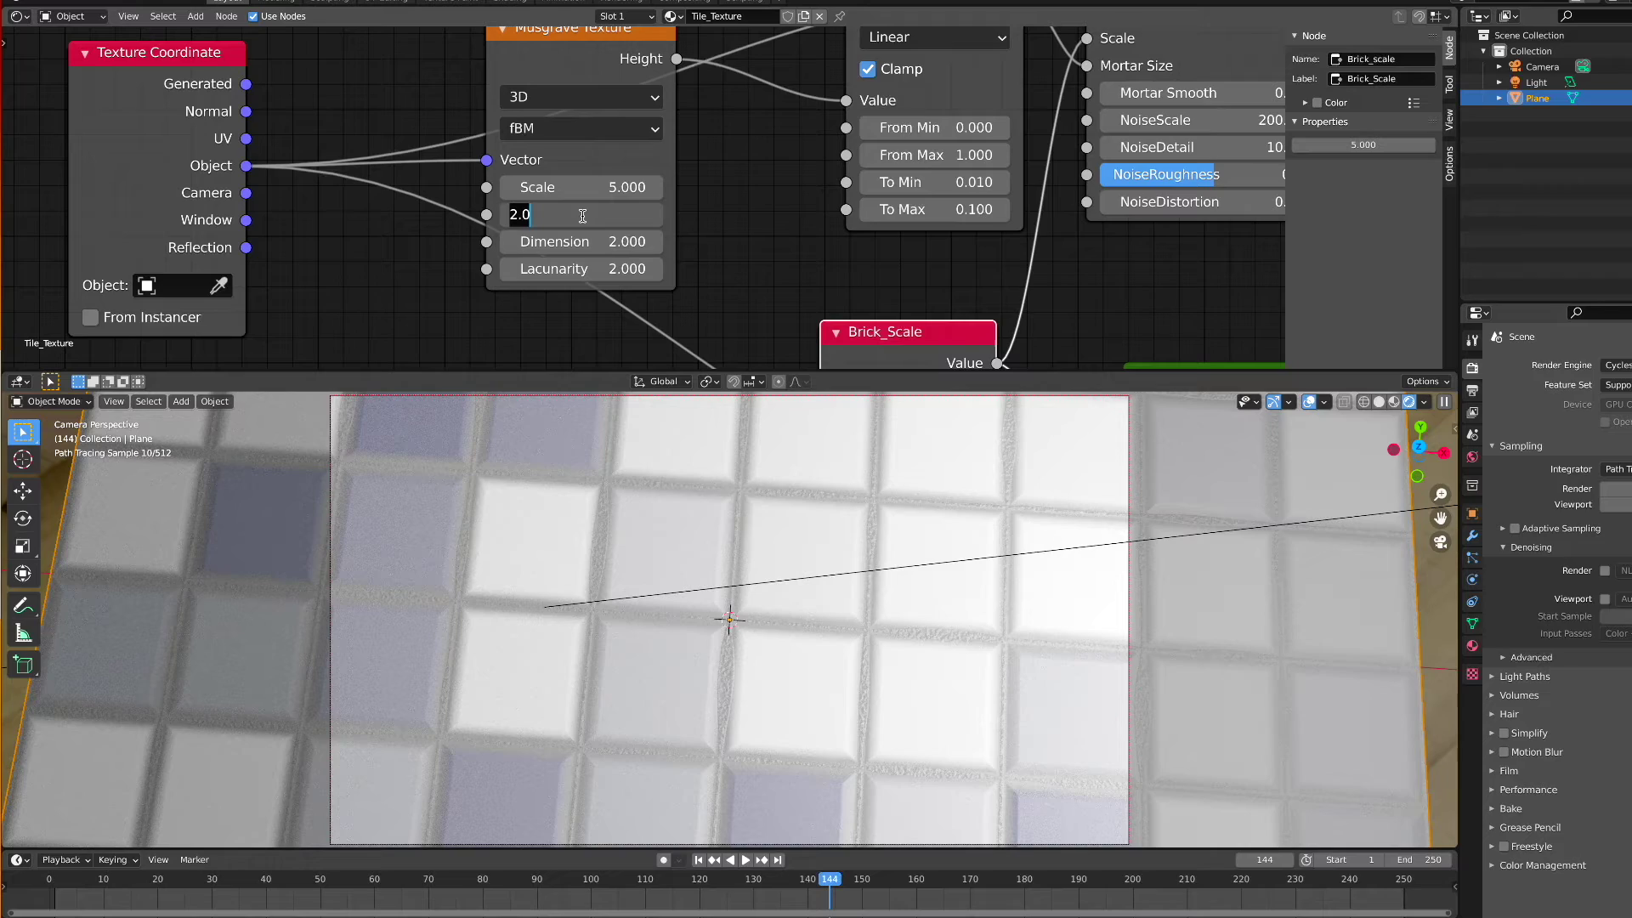
text(4.6)
key(Return)
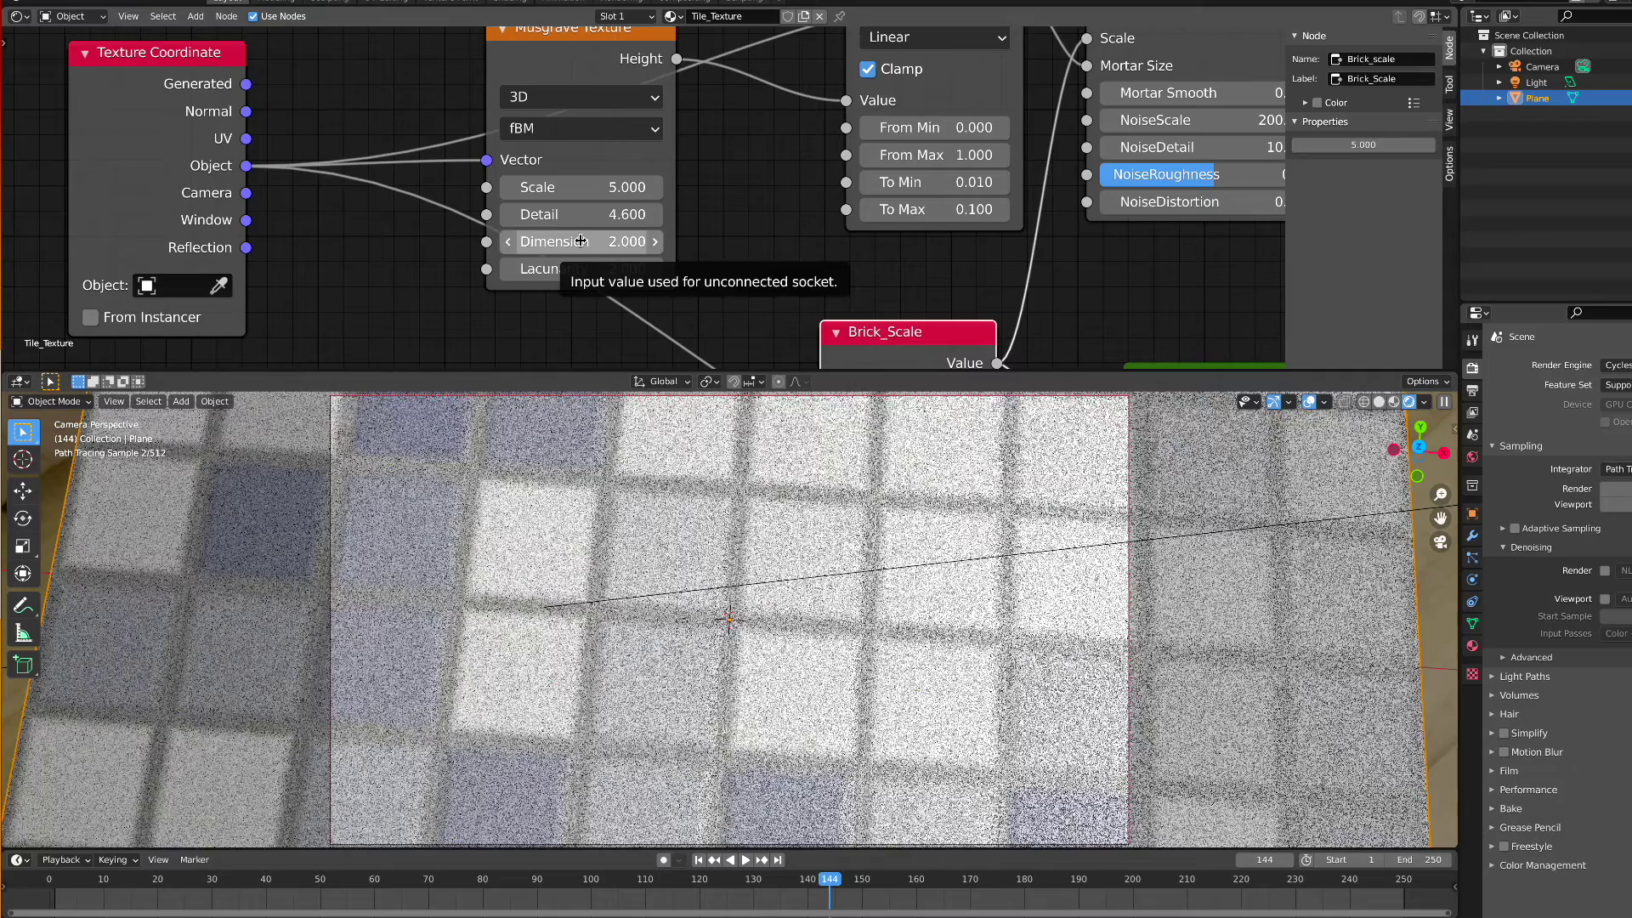
key(BackSpace)
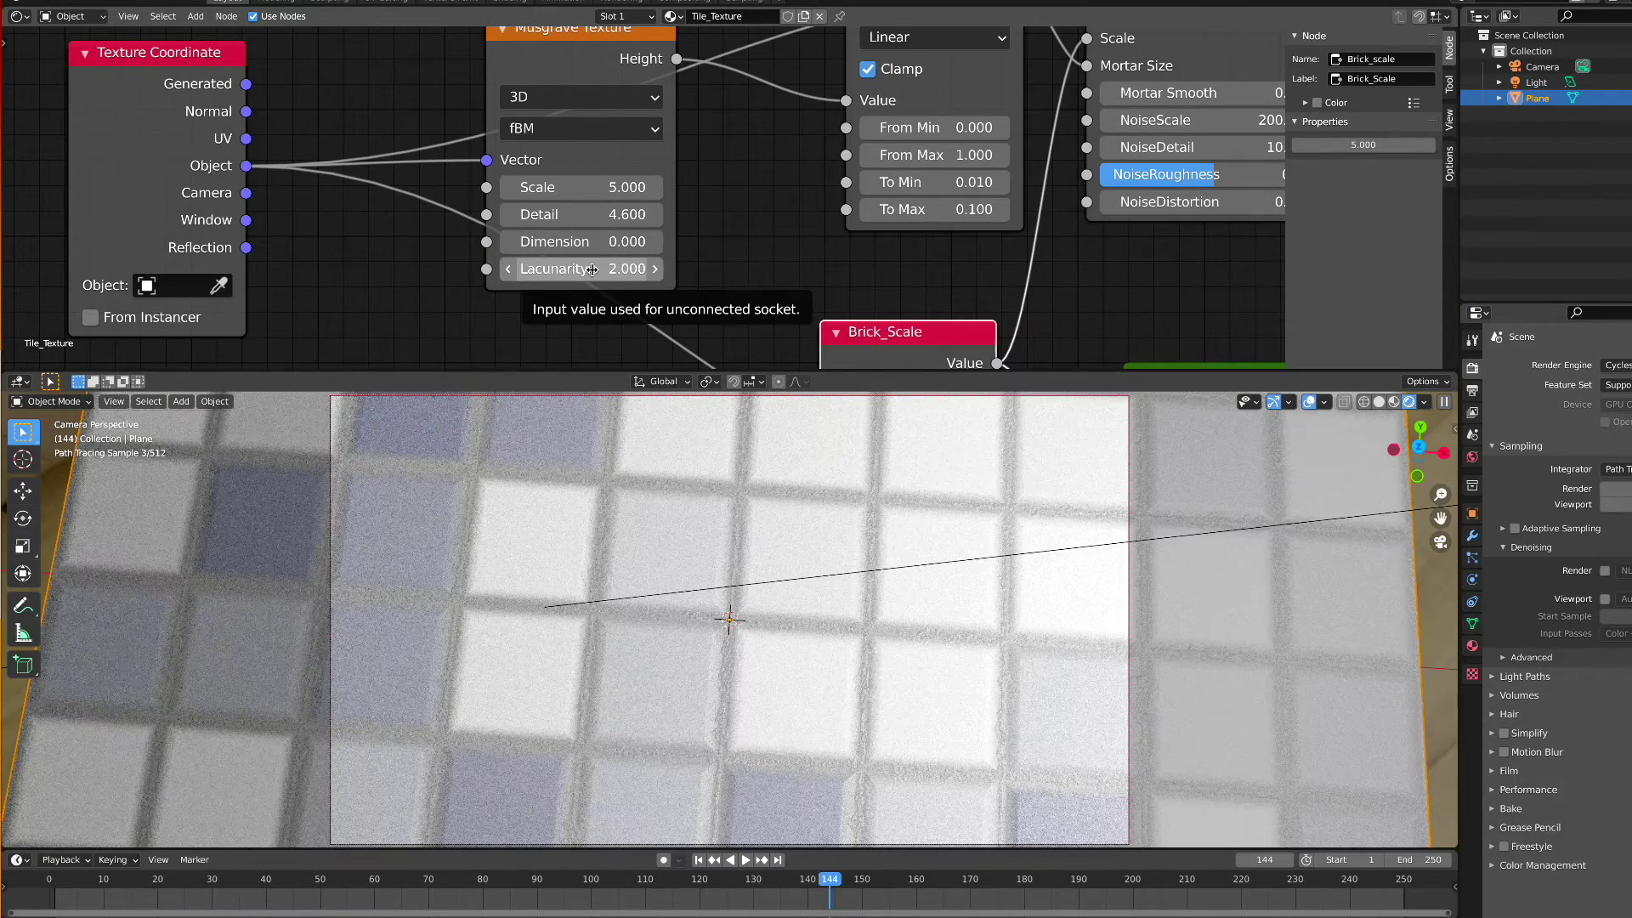
click(578, 269)
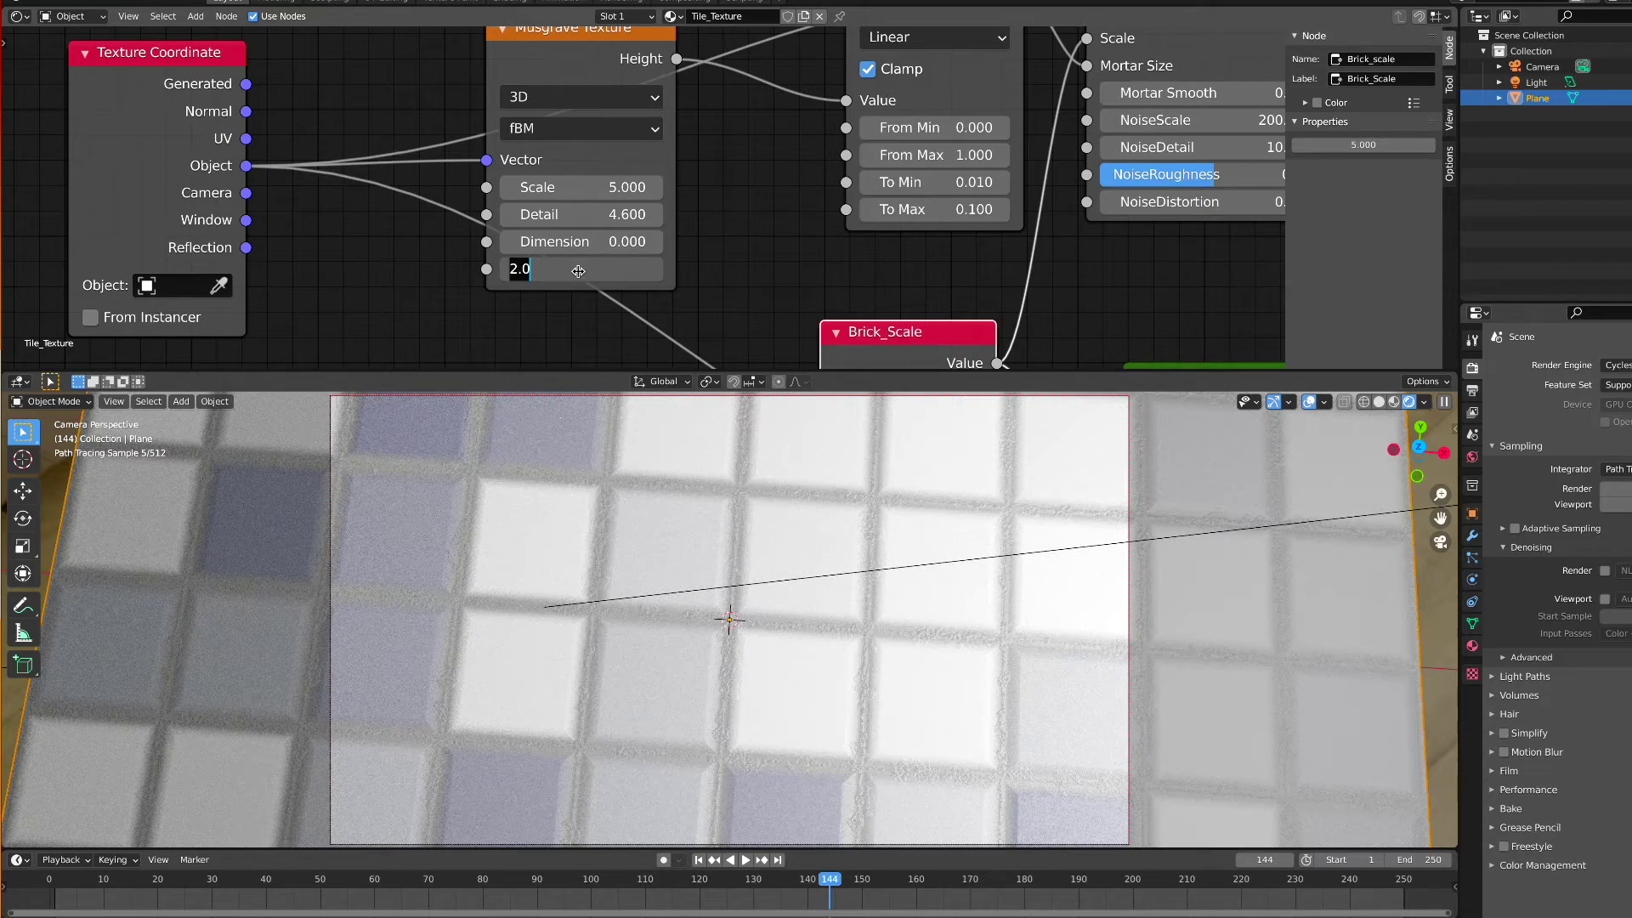
text(3.8)
key(Return)
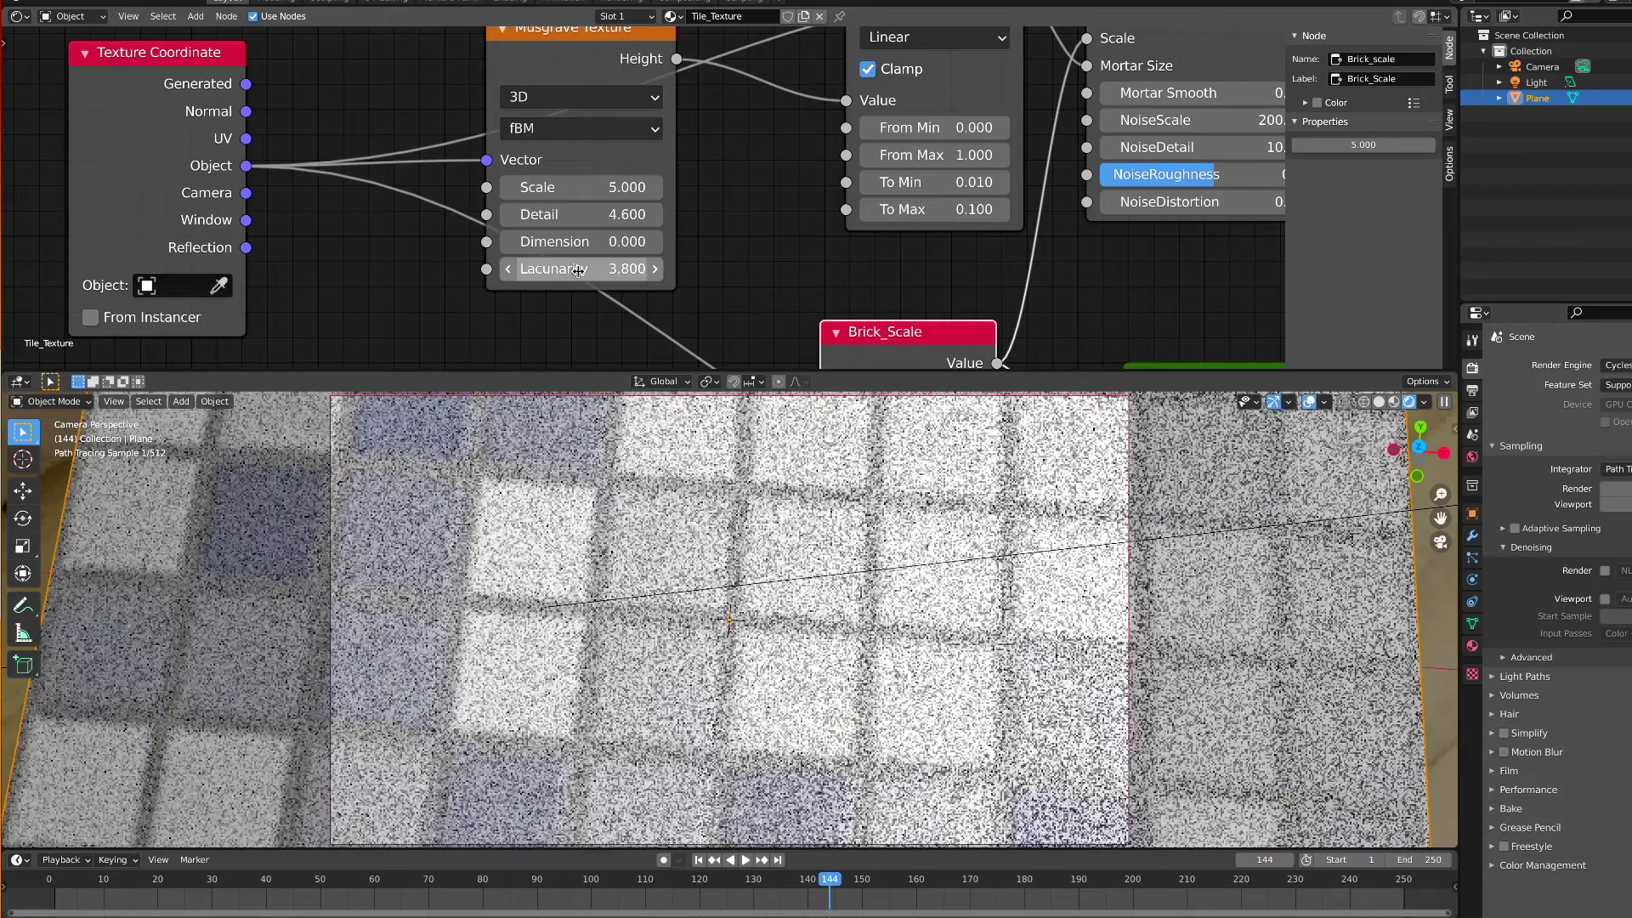
Set Tile_Smooth on the TileTexture node to 0.75
middle_drag(766, 262, 691, 241)
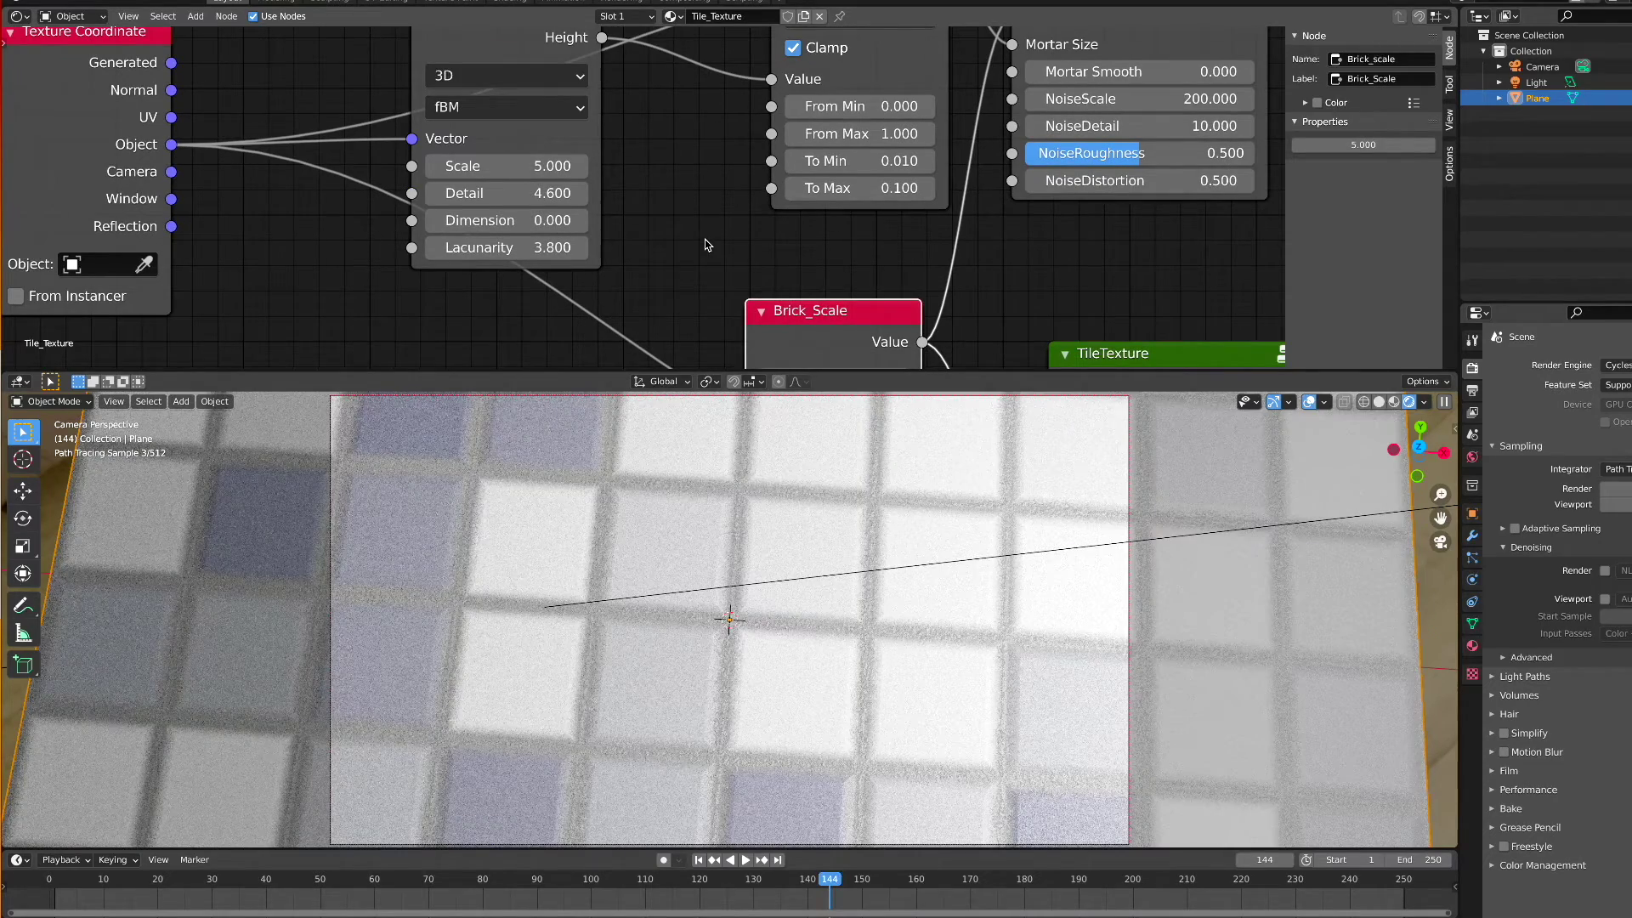
middle_drag(753, 244, 696, 207)
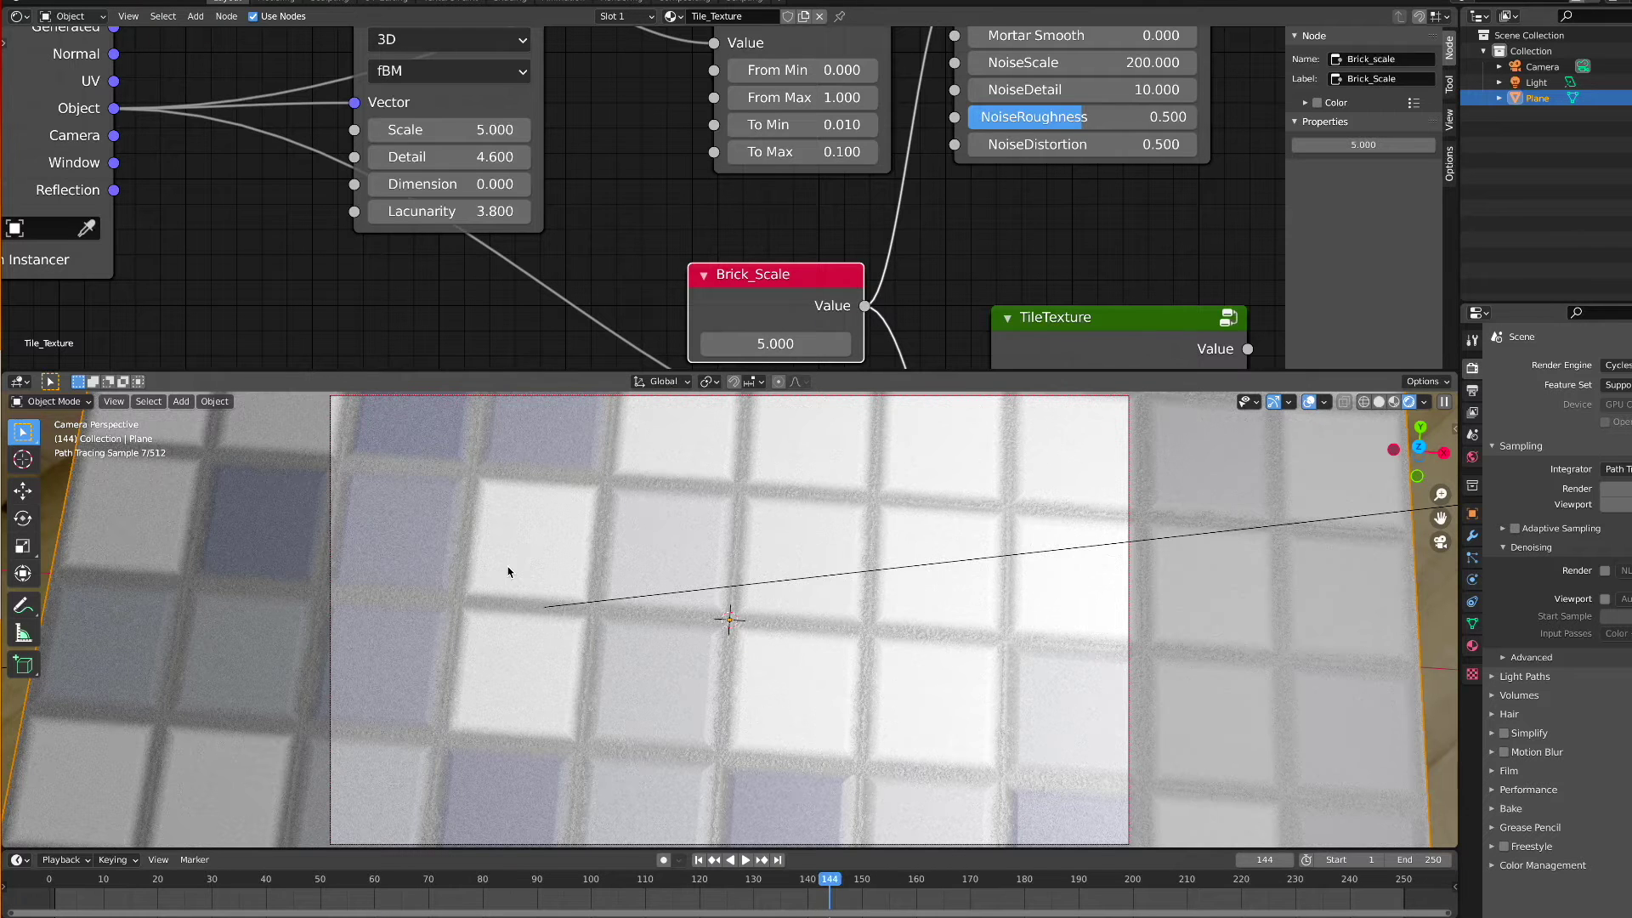
scroll(605, 213, up, 8)
scroll(649, 219, left, 5)
scroll(629, 216, down, 10)
scroll(629, 216, right, 15)
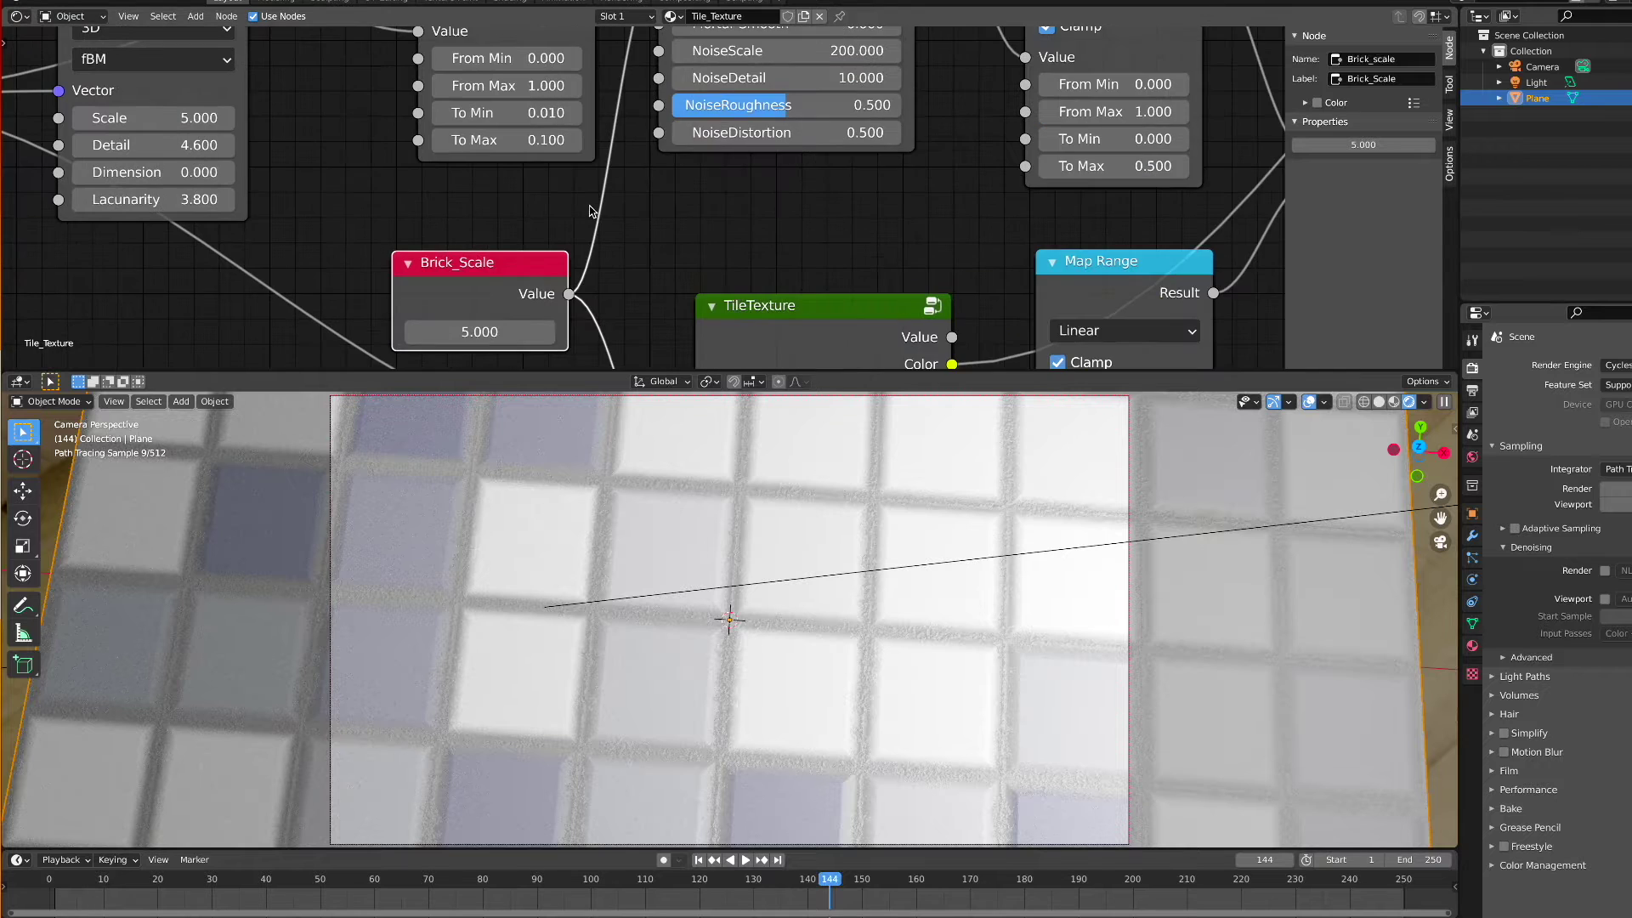
scroll(593, 210, up, 5)
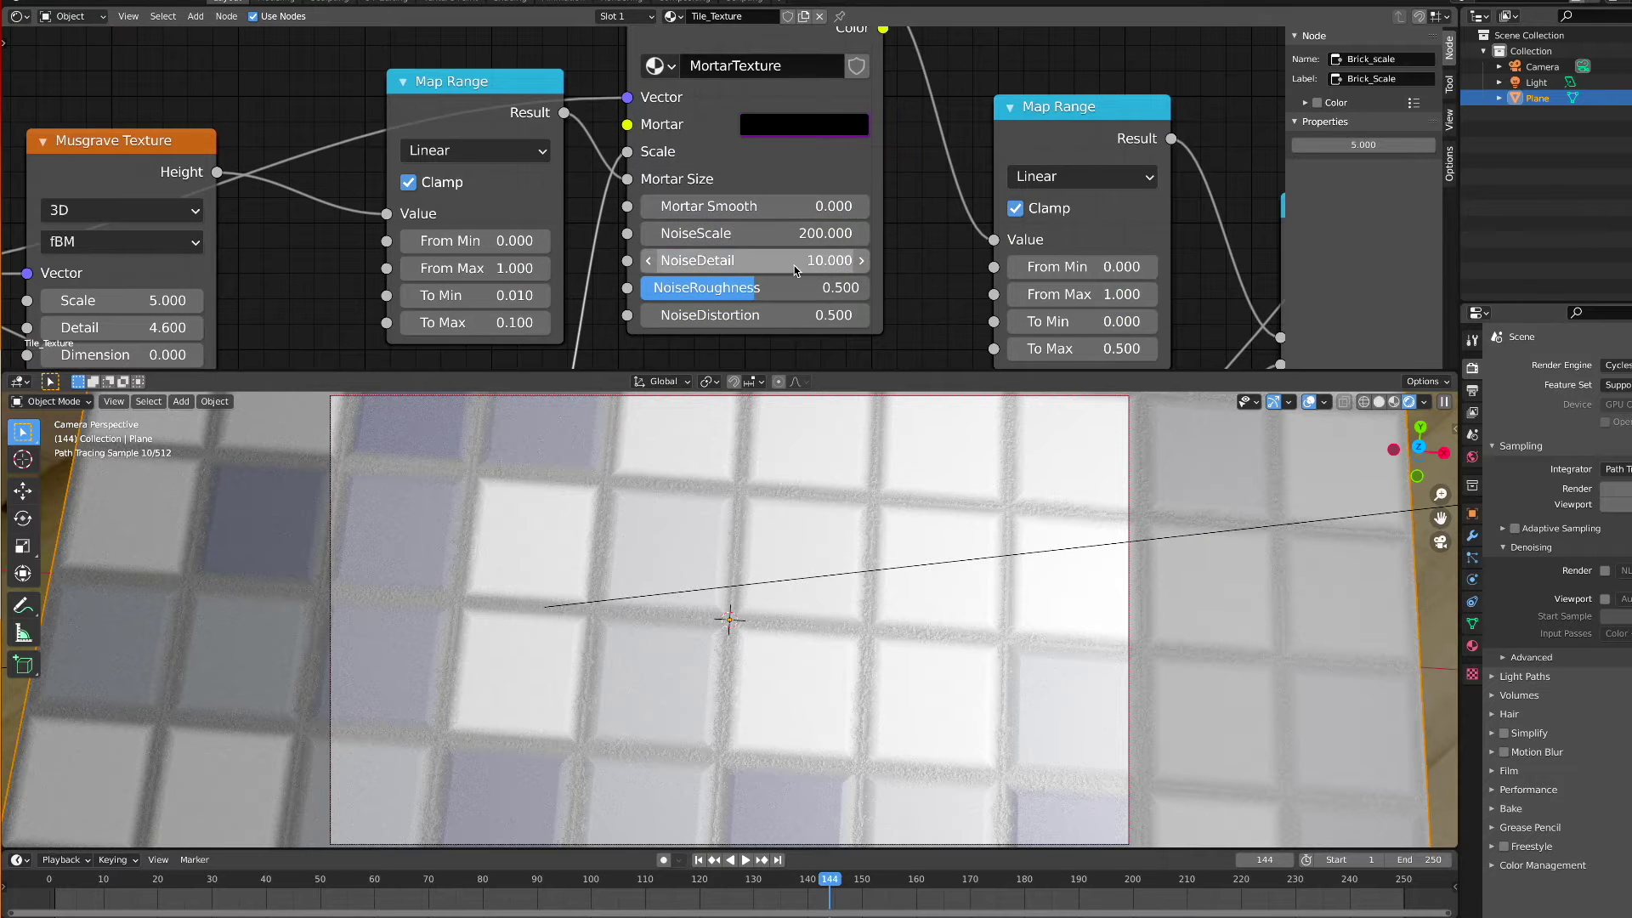
scroll(794, 265, down, 12)
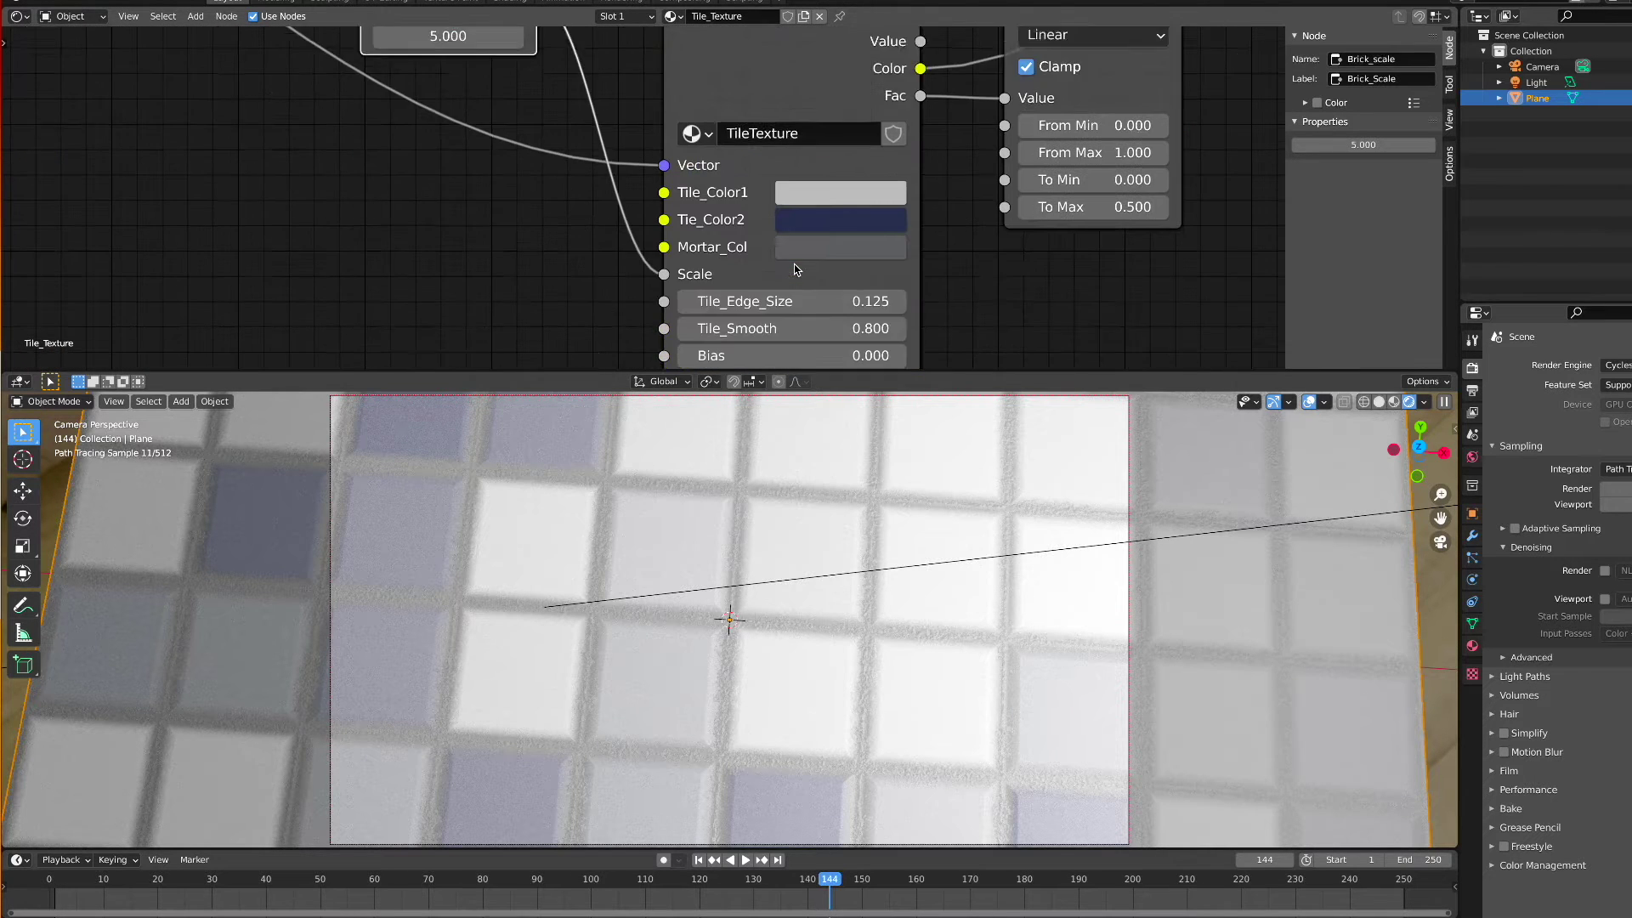
scroll(794, 269, down, 5)
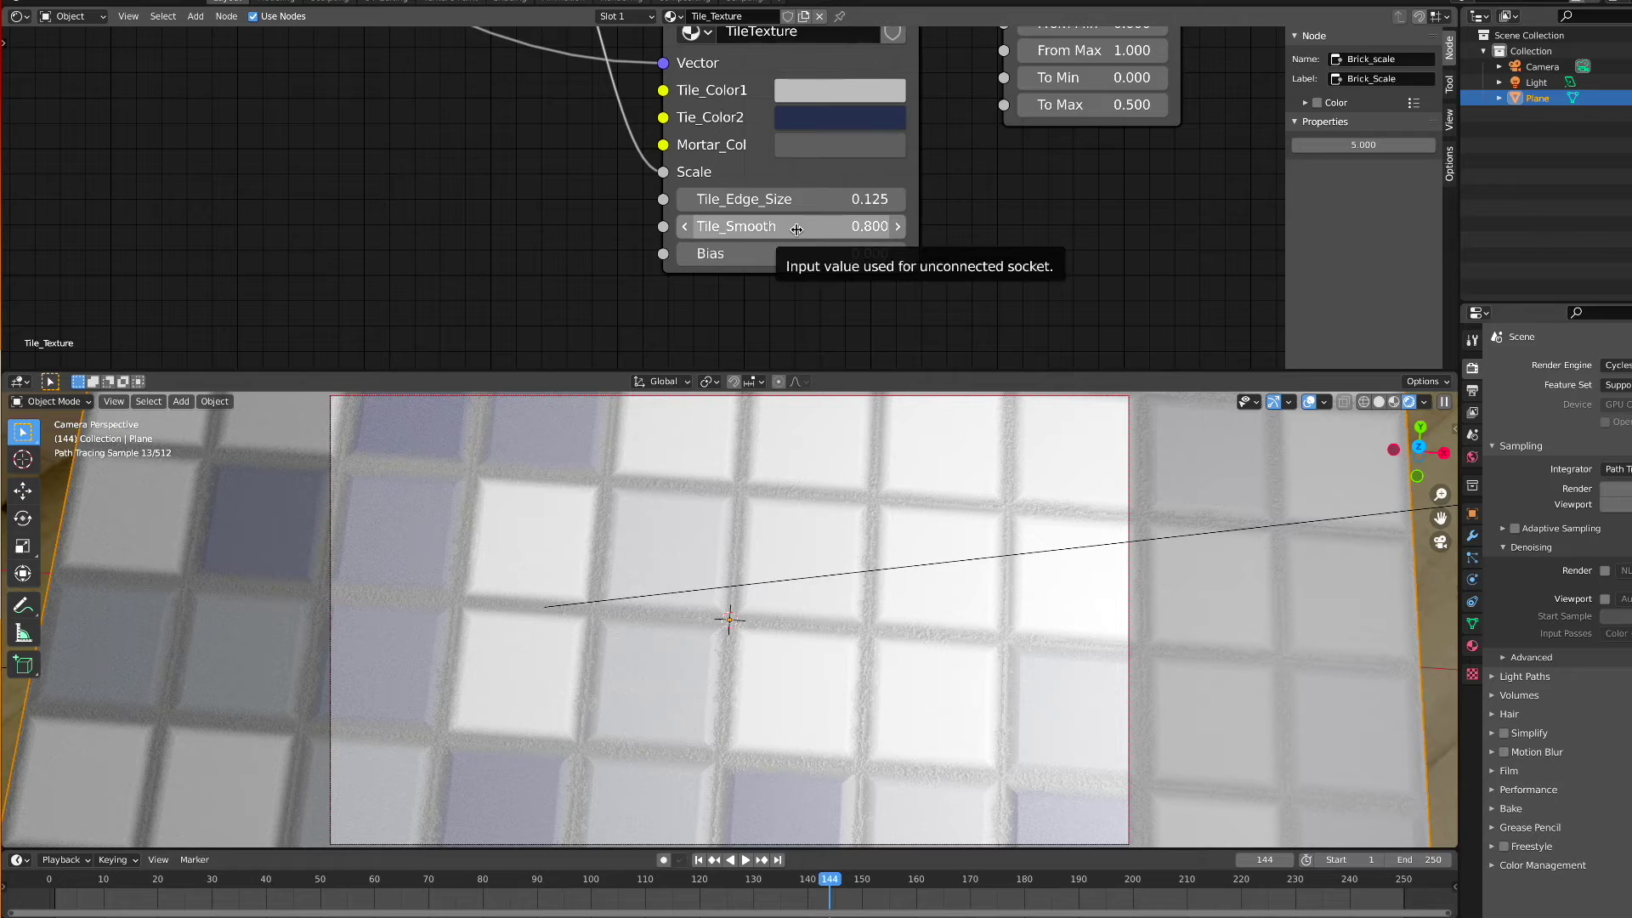
click(796, 230)
key(BackSpace)
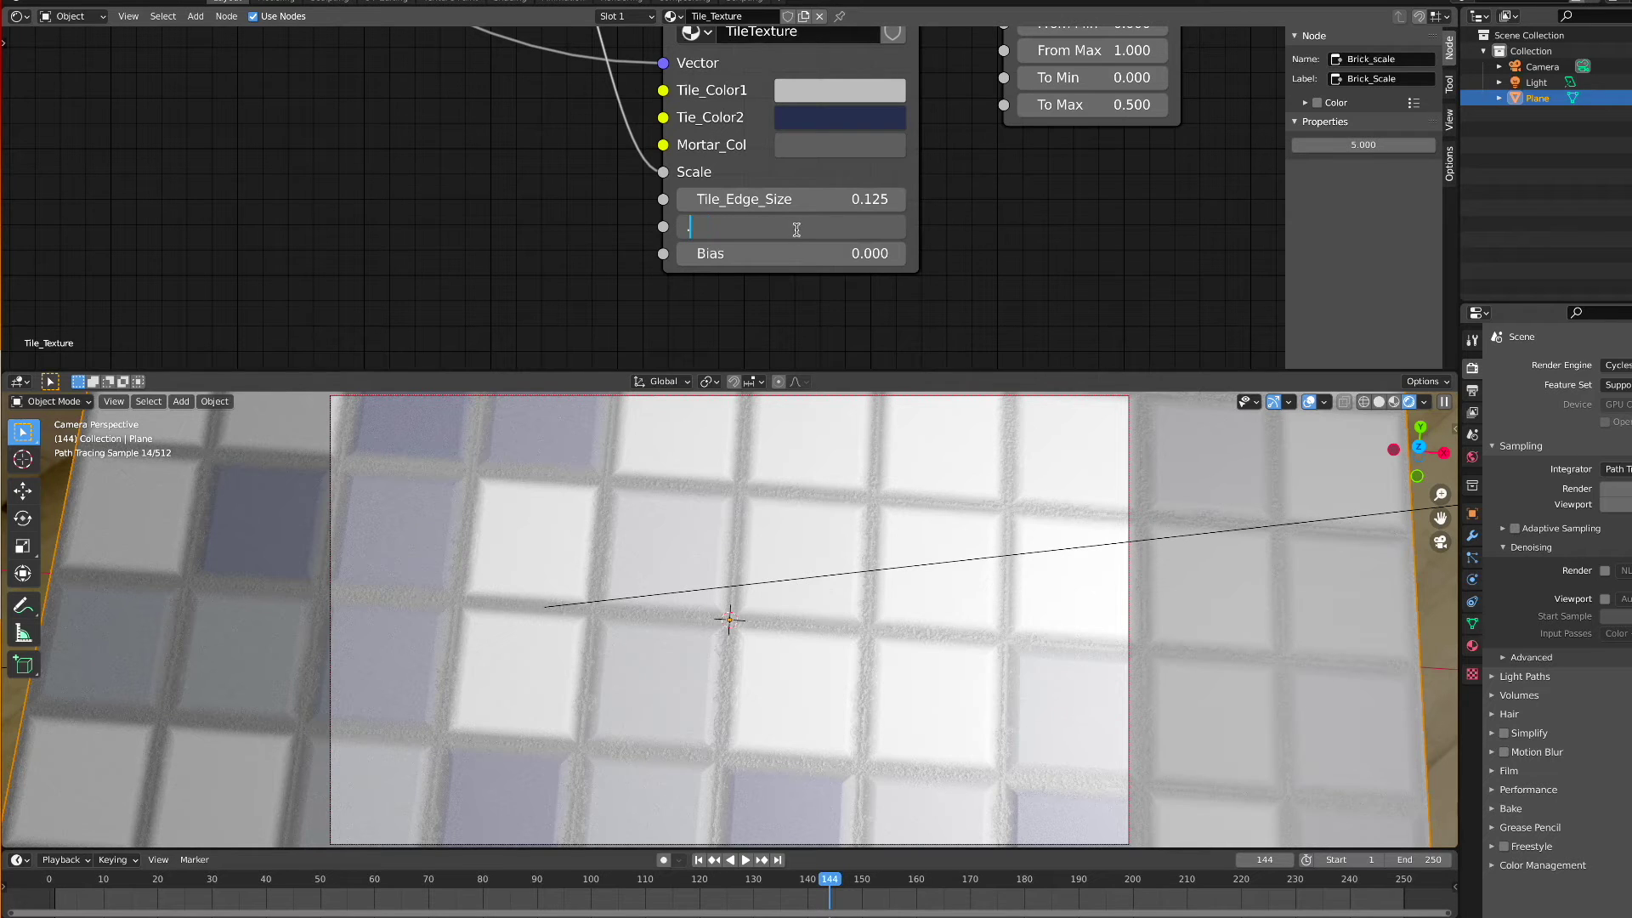
text(.75)
key(Return)
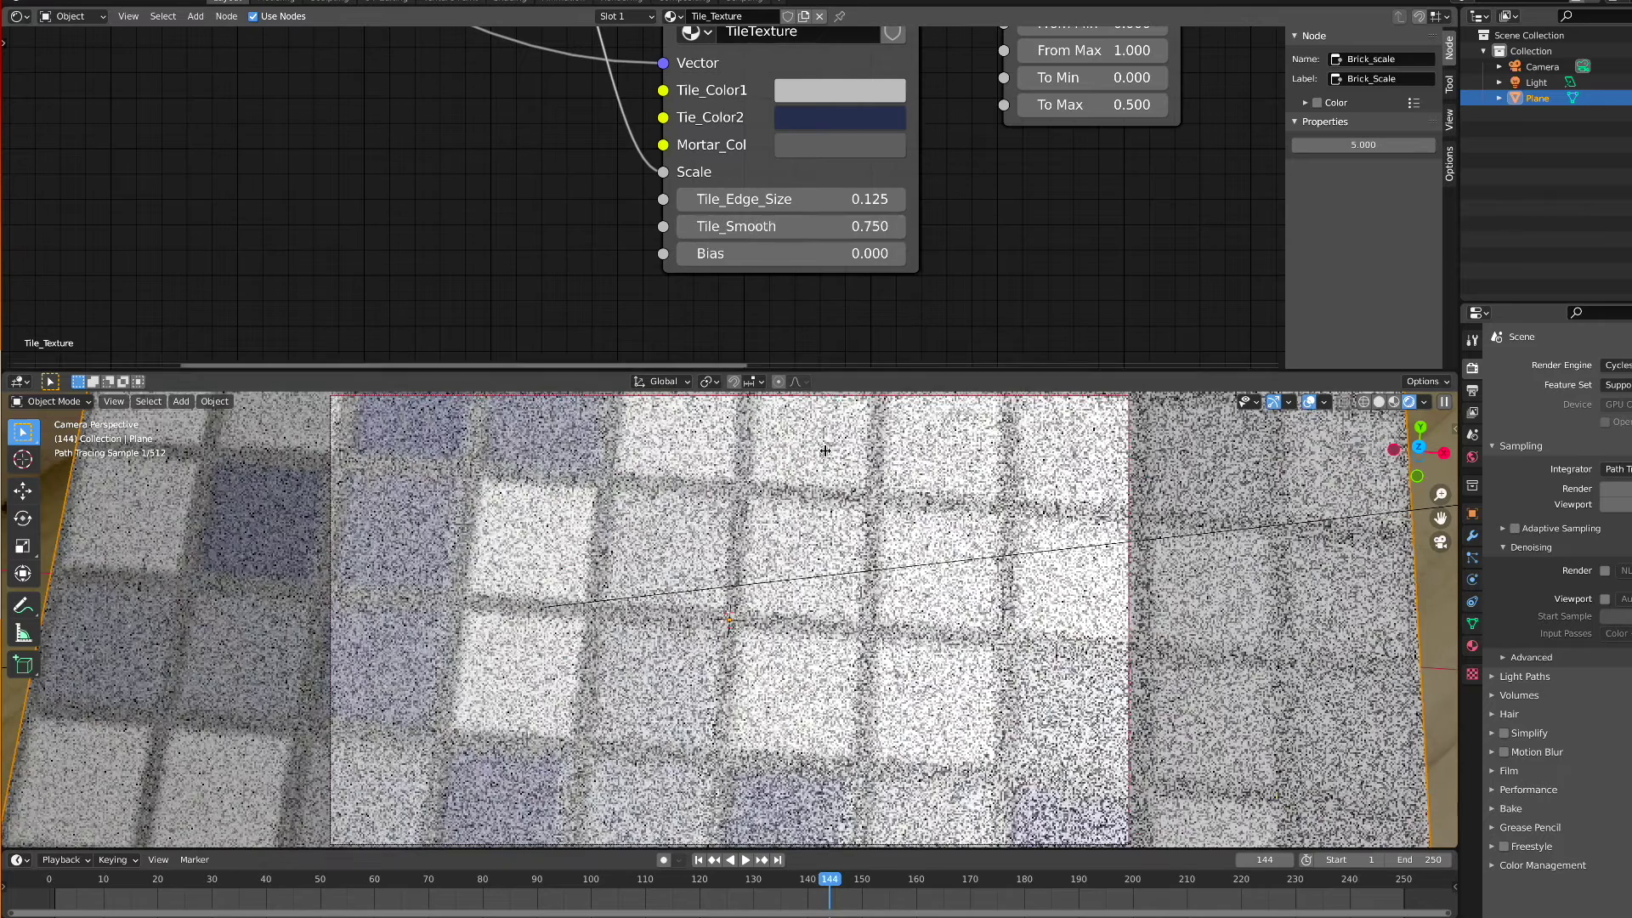
scroll(803, 562, up, 2)
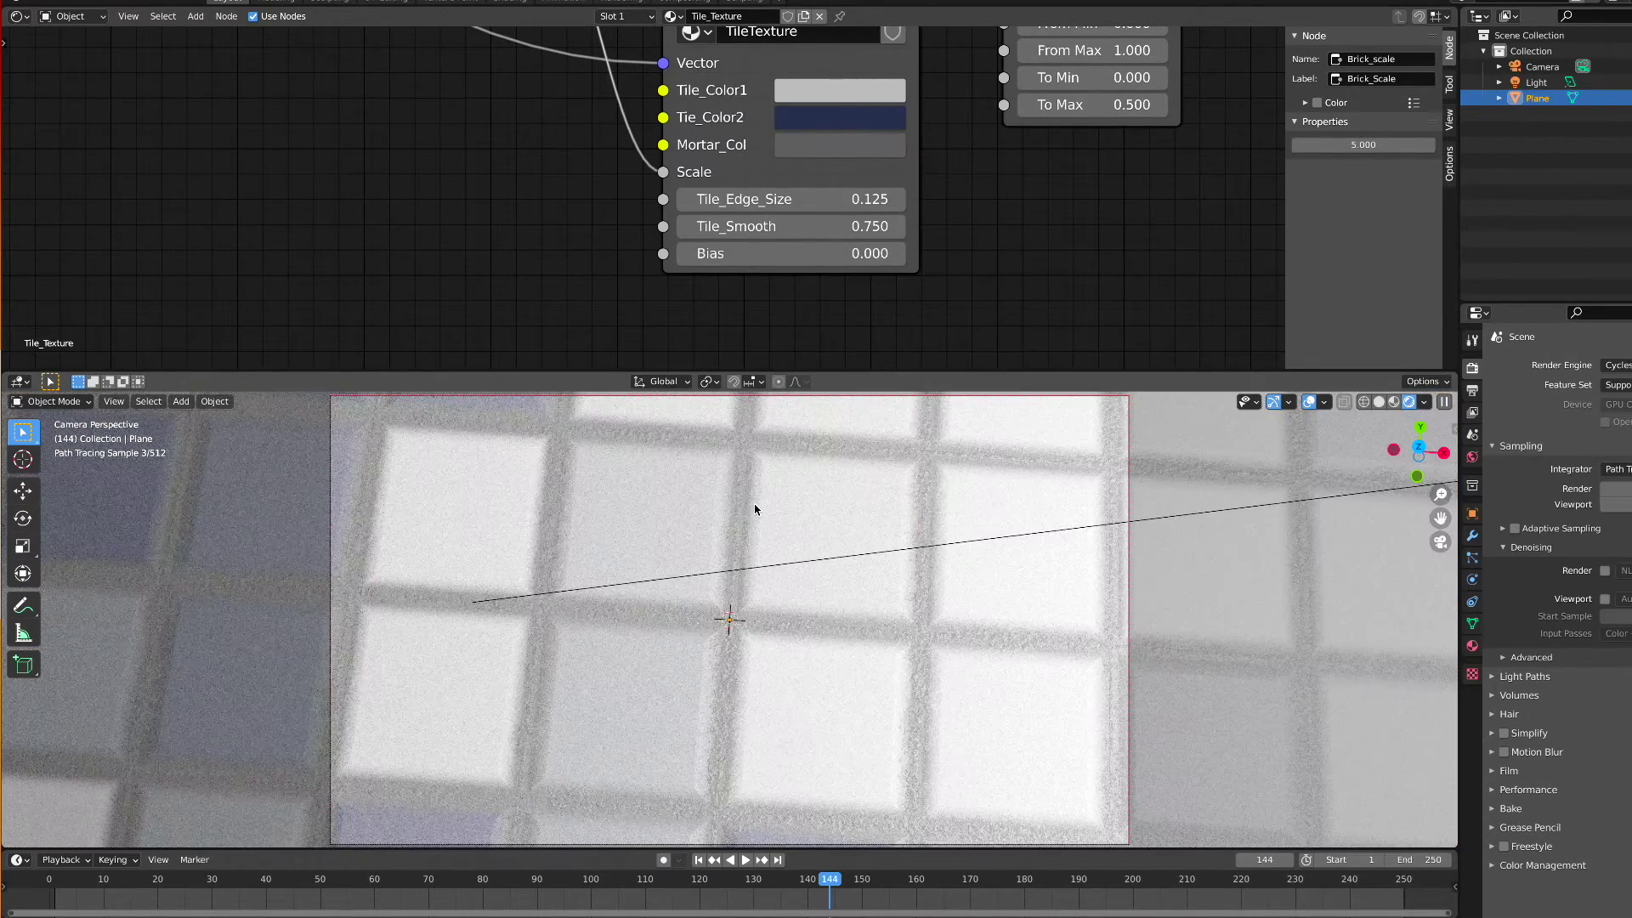
middle_drag(1063, 262, 1007, 269)
ctrl+scroll(995, 268, left, 3)
shift+scroll(985, 265, up, 10)
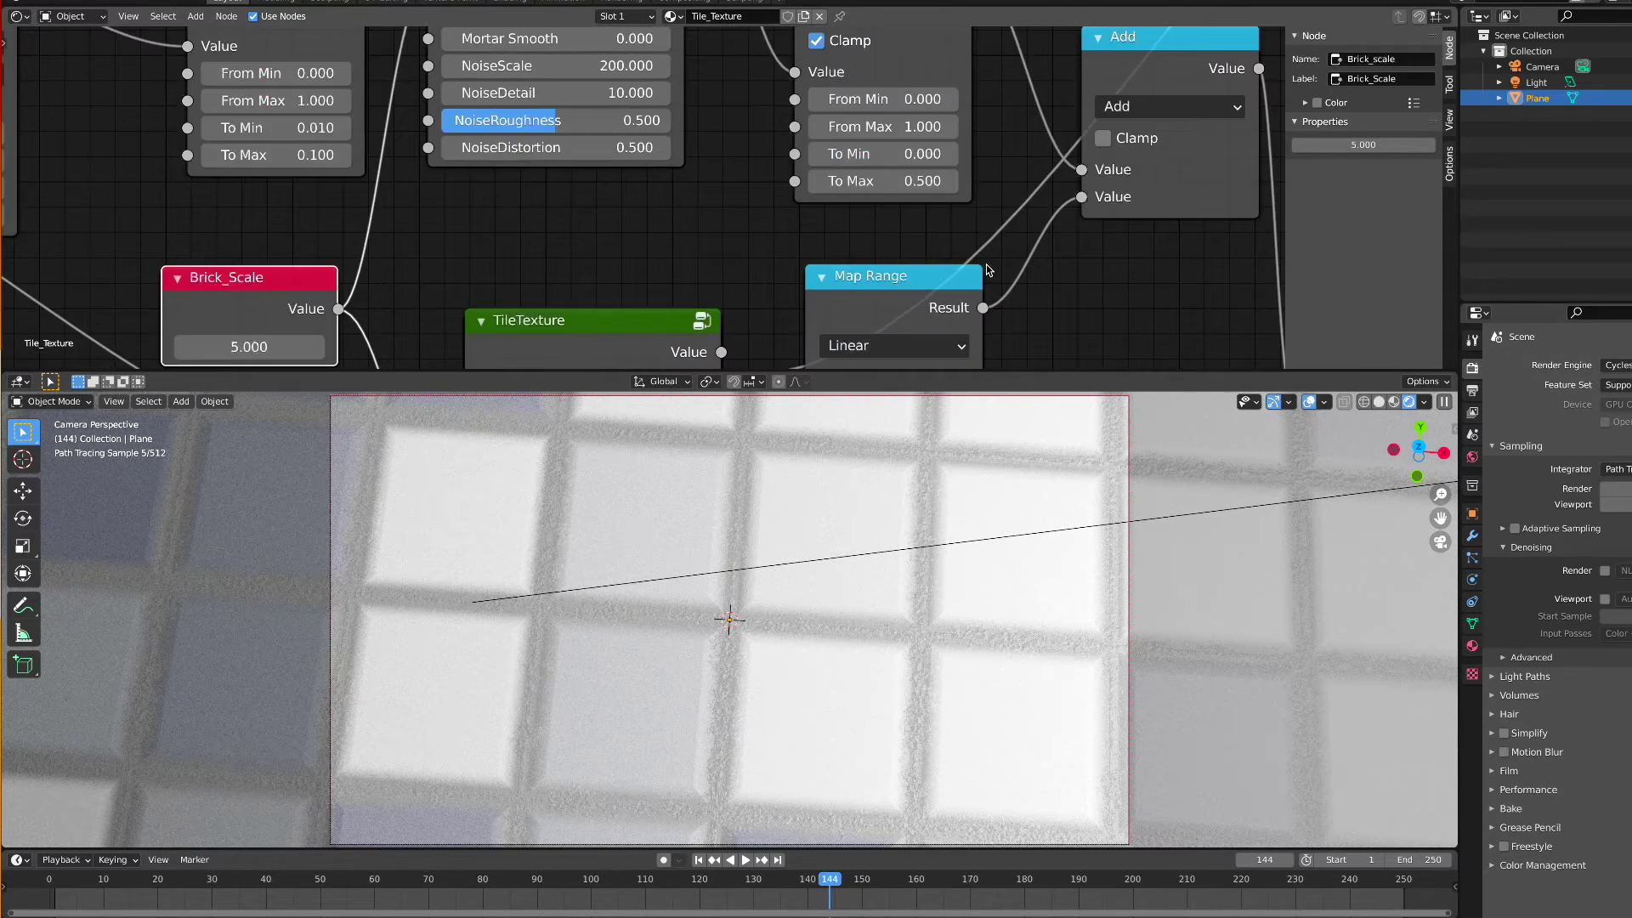
Set the Principled BSDF node's Roughness to 0.105
ctrl+scroll(956, 272, right, 2)
shift+scroll(956, 271, down, 3)
scroll(946, 280, up, 3)
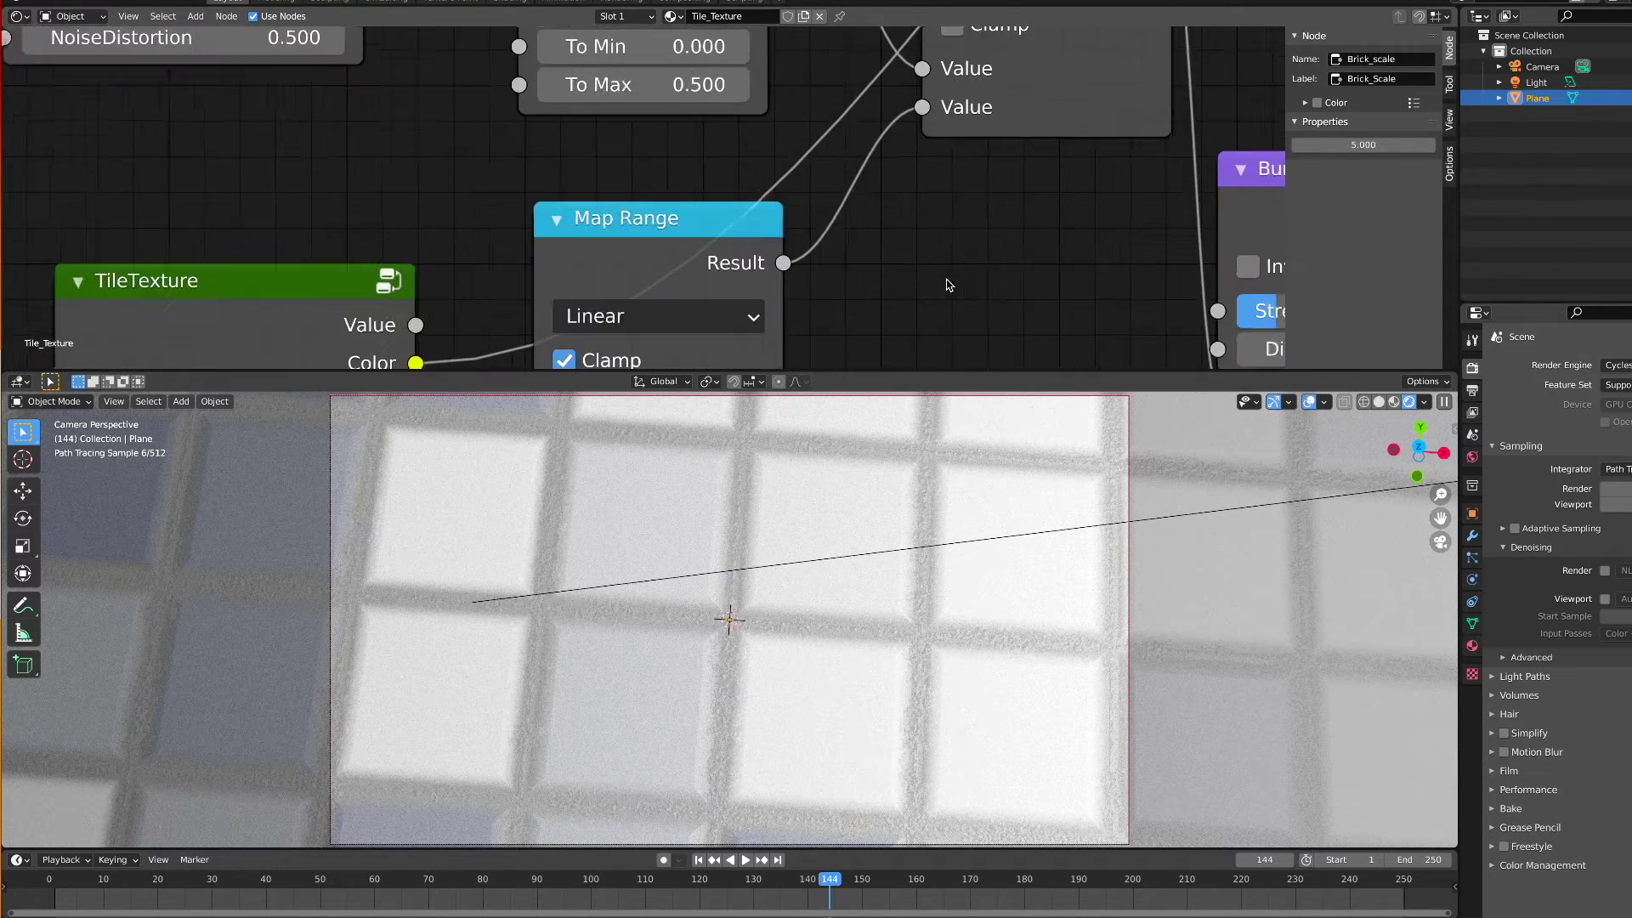
scroll(946, 281, down, 4)
scroll(949, 266, up, 1)
ctrl+scroll(948, 266, right, 4)
shift+scroll(893, 259, up, 5)
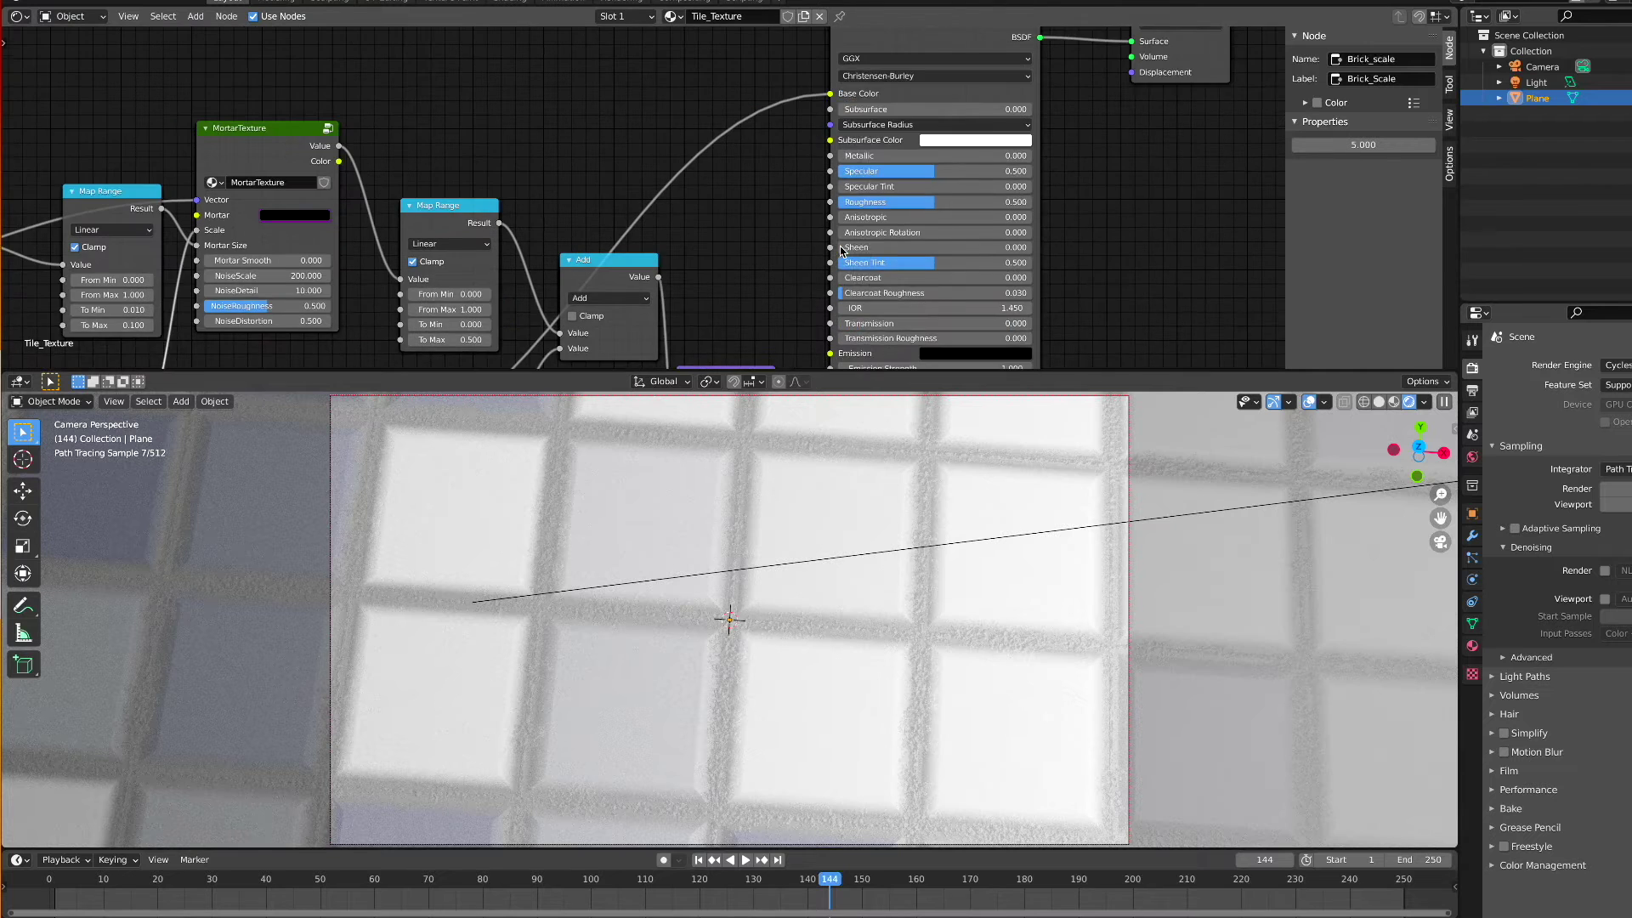
ctrl+scroll(822, 248, right, 1)
shift+scroll(822, 248, up, 1)
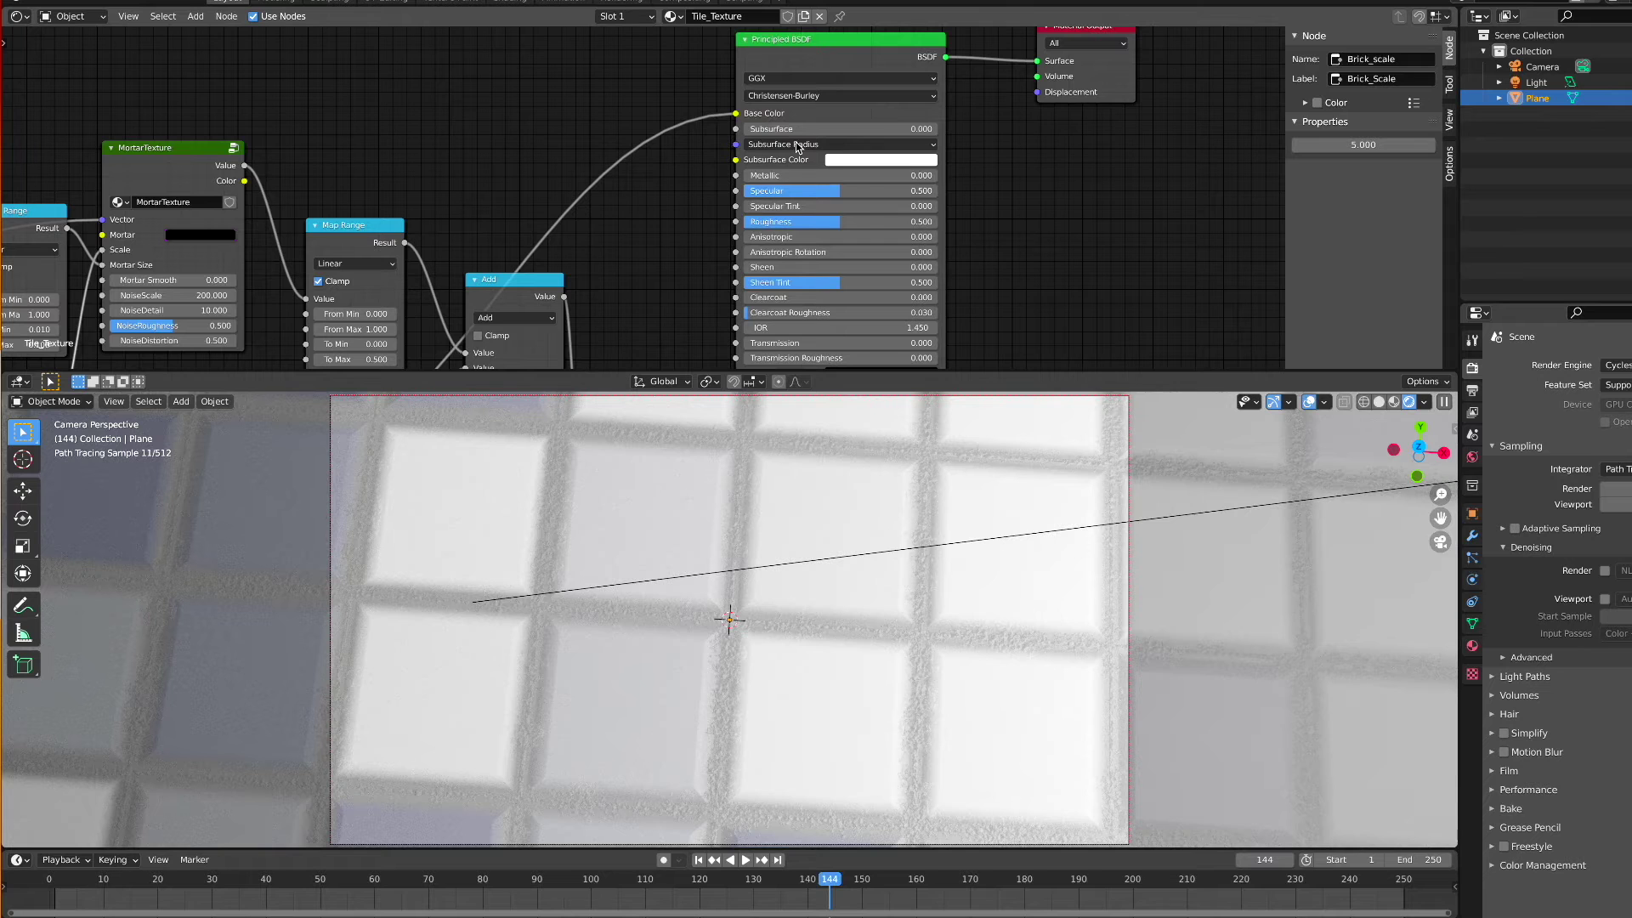
click(800, 220)
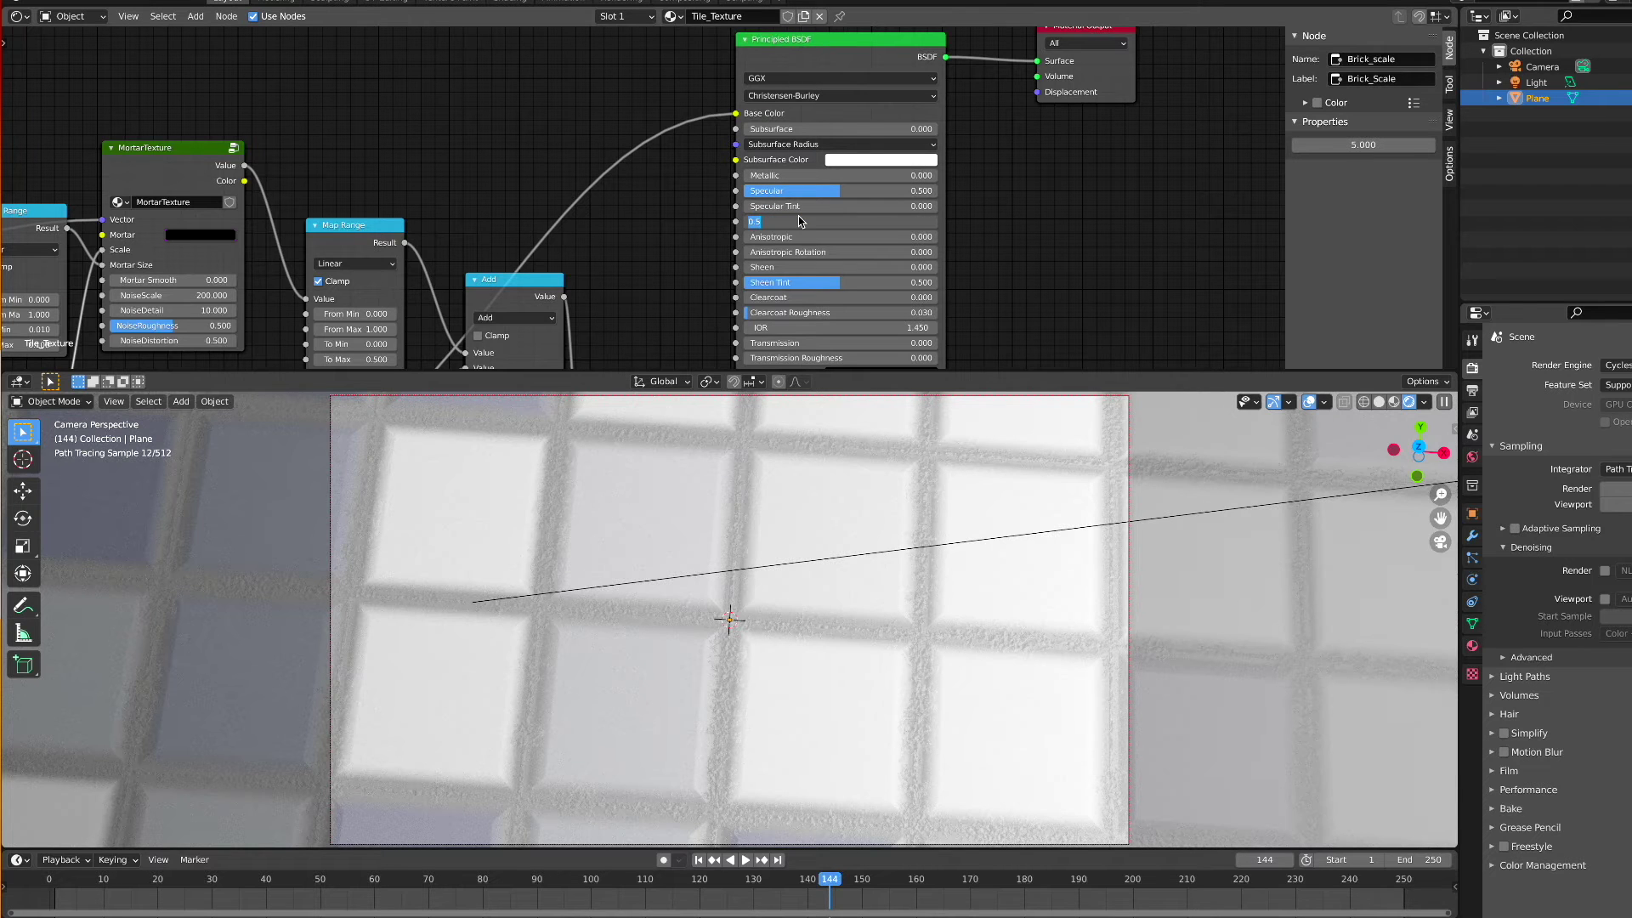
key(BackSpace)
text(.105)
key(Return)
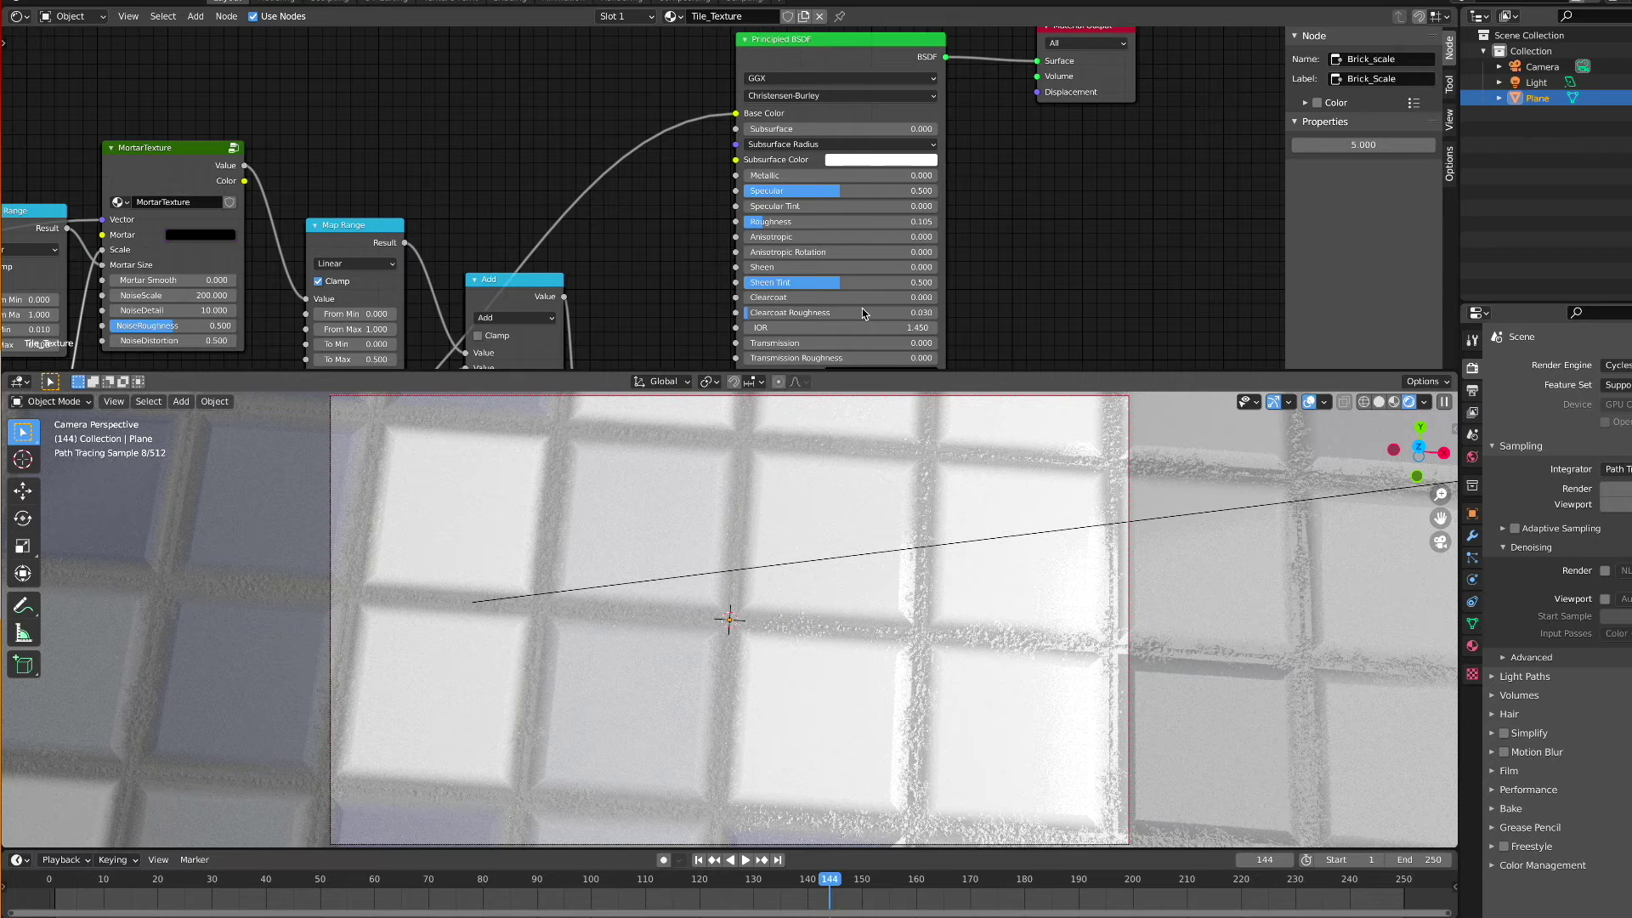
Set the Principled BSDF node's Metallic to 0.25 and check more of the tiled plane in the rendered view
click(836, 175)
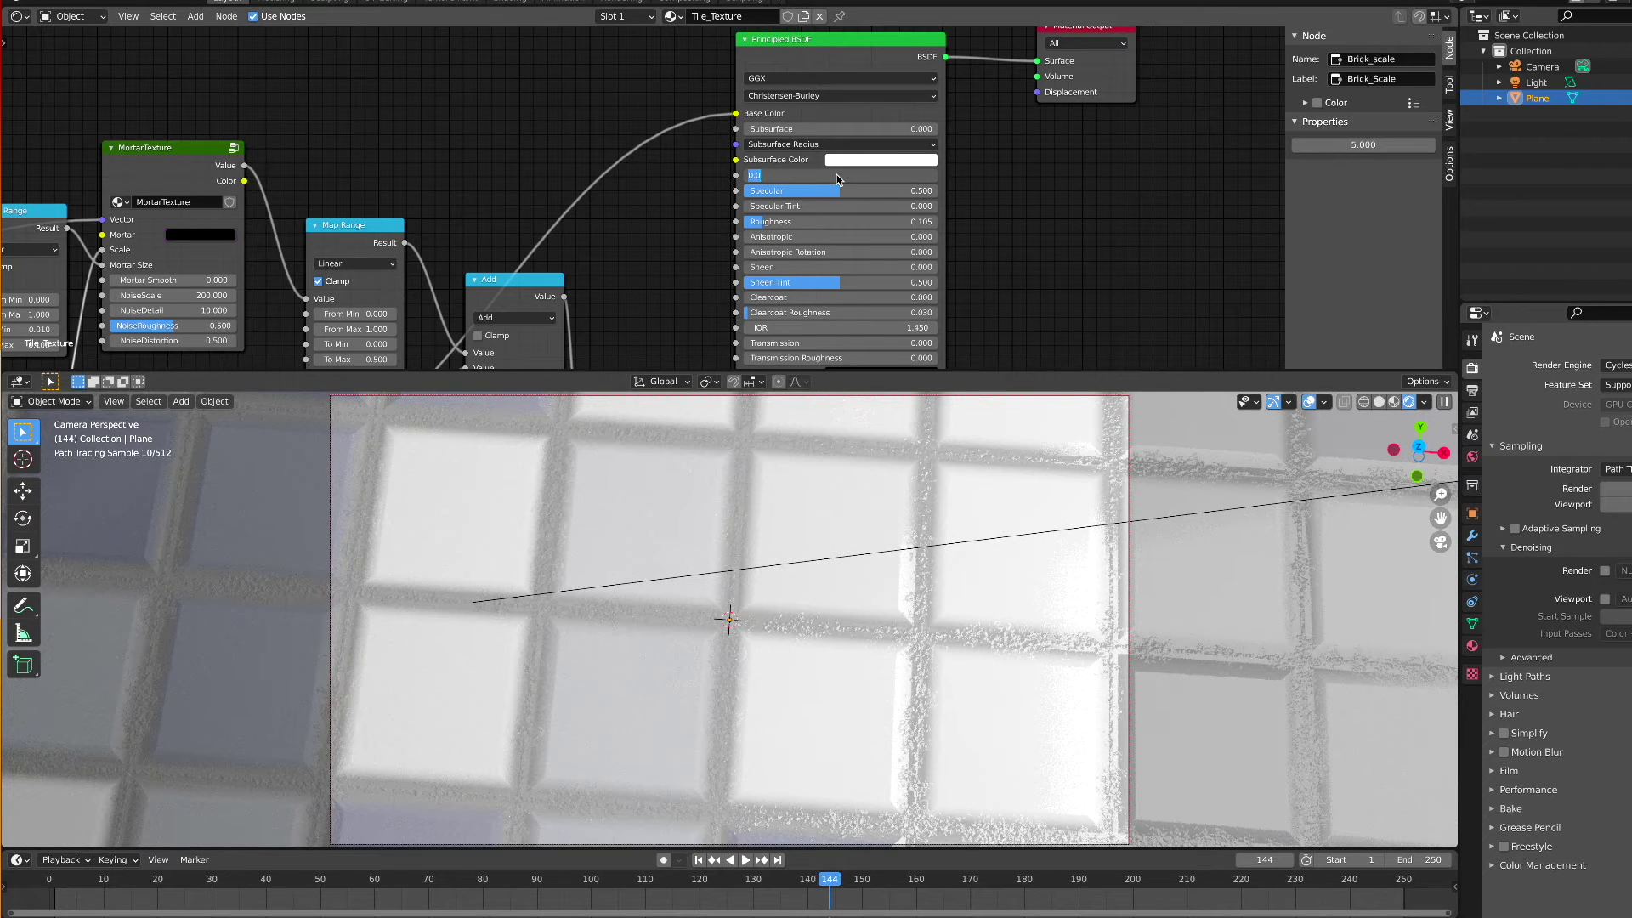
text(.25)
key(Return)
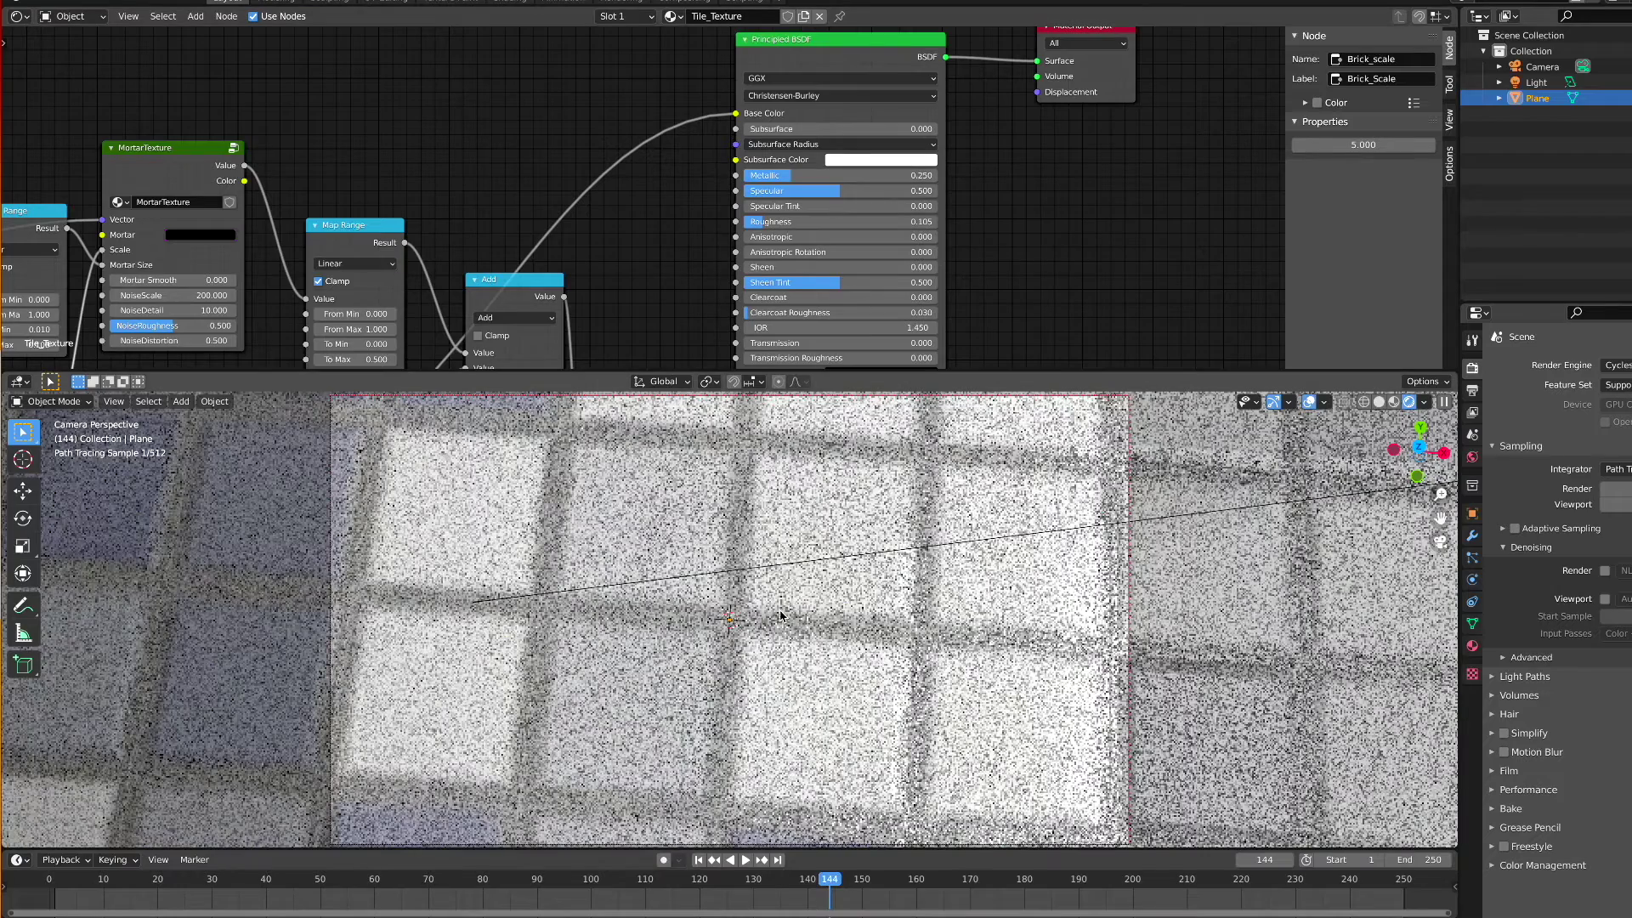
middle_drag(792, 606, 790, 604)
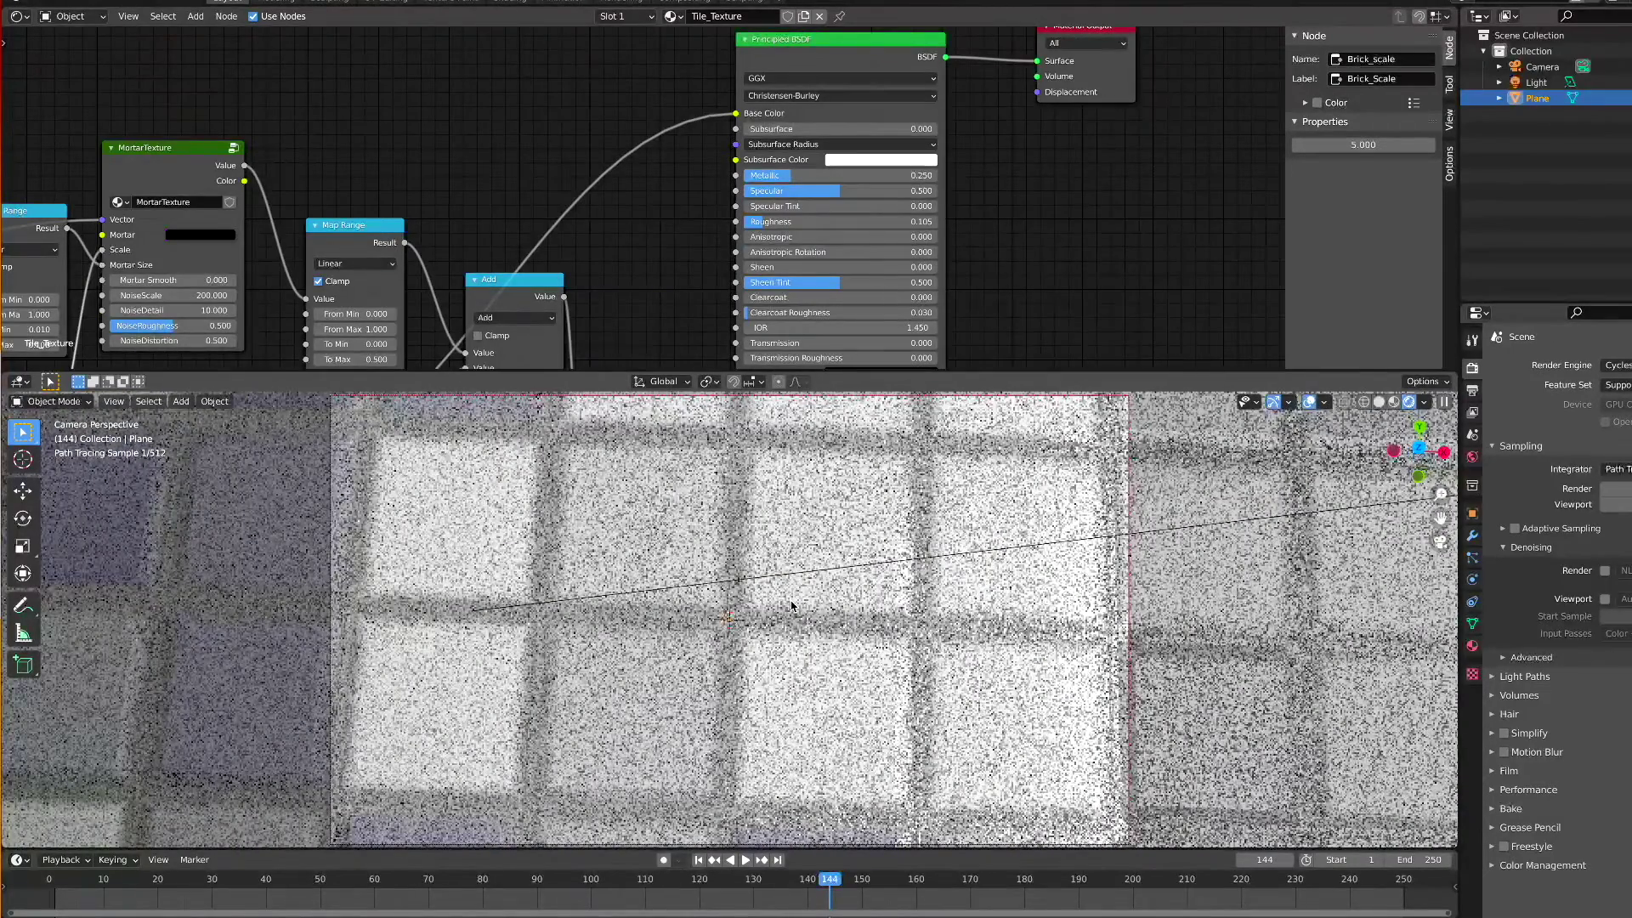
scroll(791, 603, down, 4)
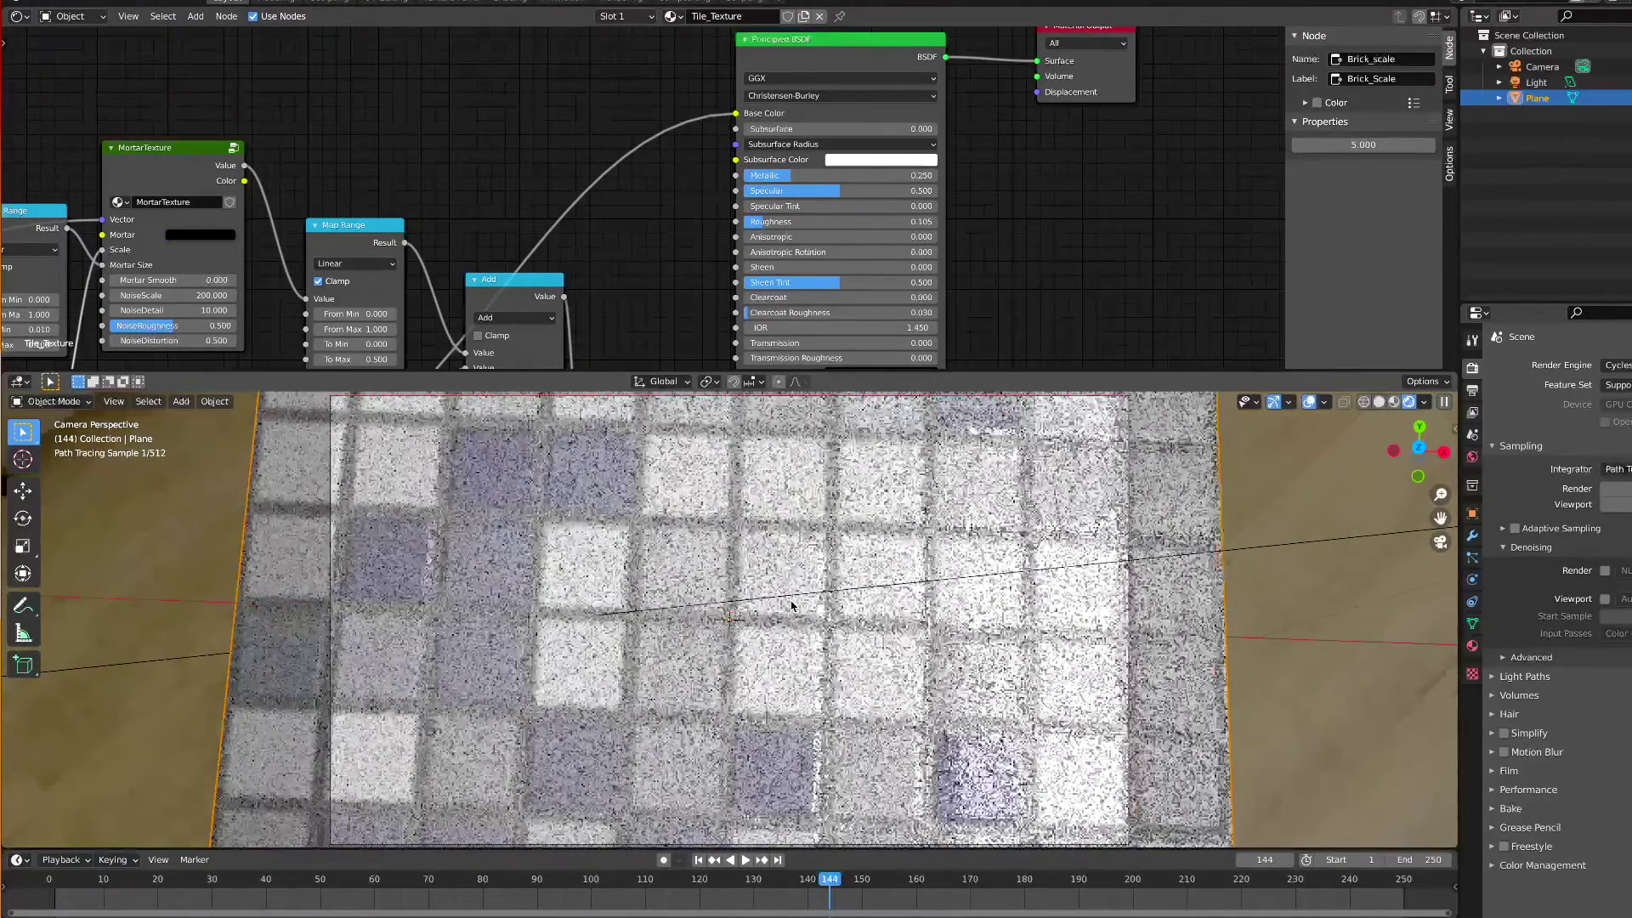